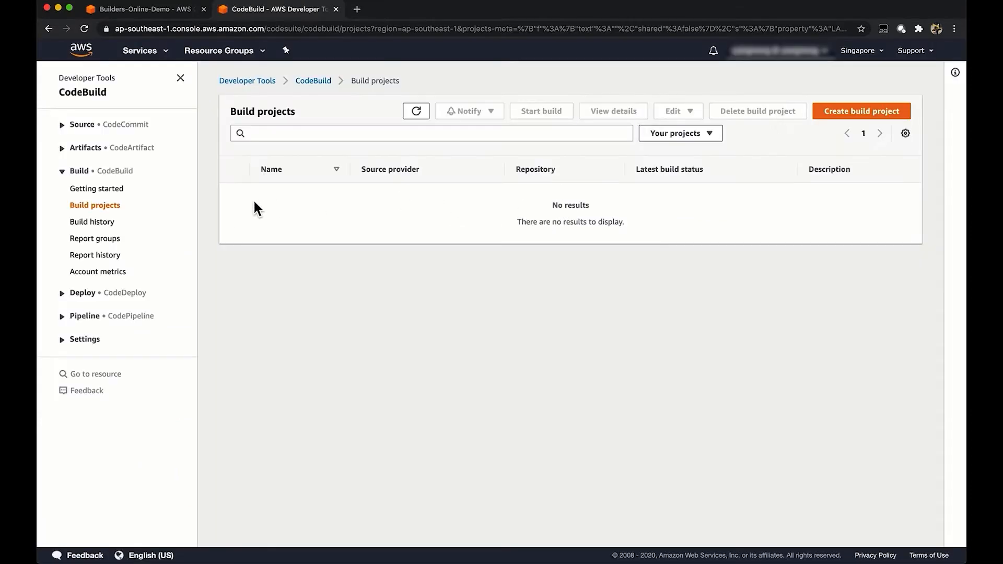
Step: Start a new build project named MyCodeBuildProject with the description "This is my codebuild project" and enable its build badge
left_click(845, 115)
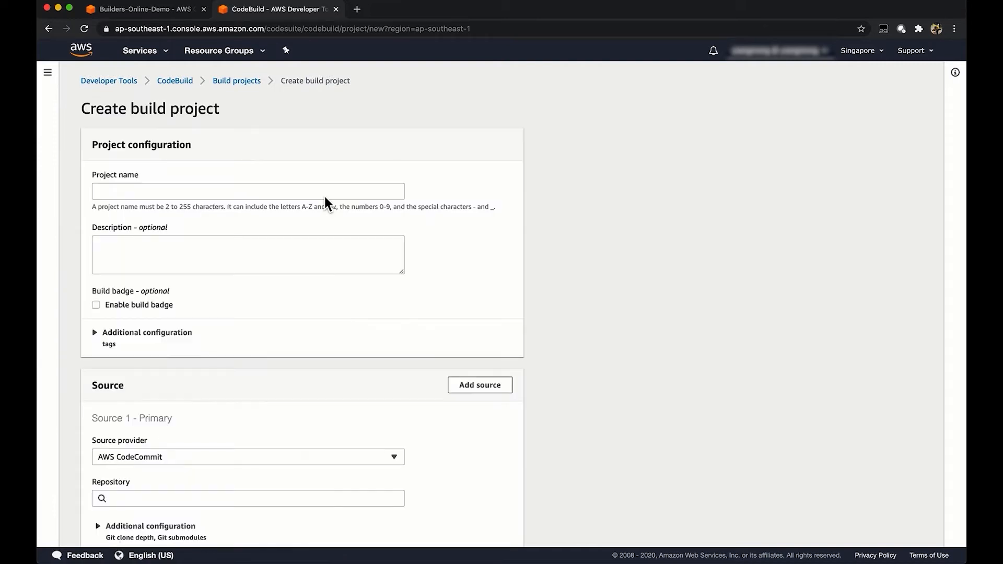
left_click(291, 194)
type("MyCodeBuildProject")
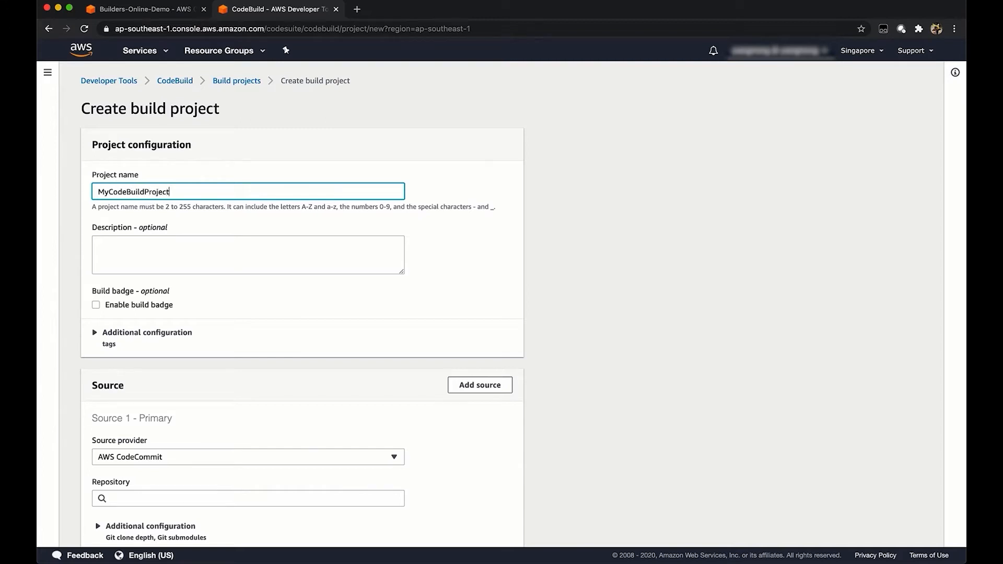
left_click(272, 263)
type("This is")
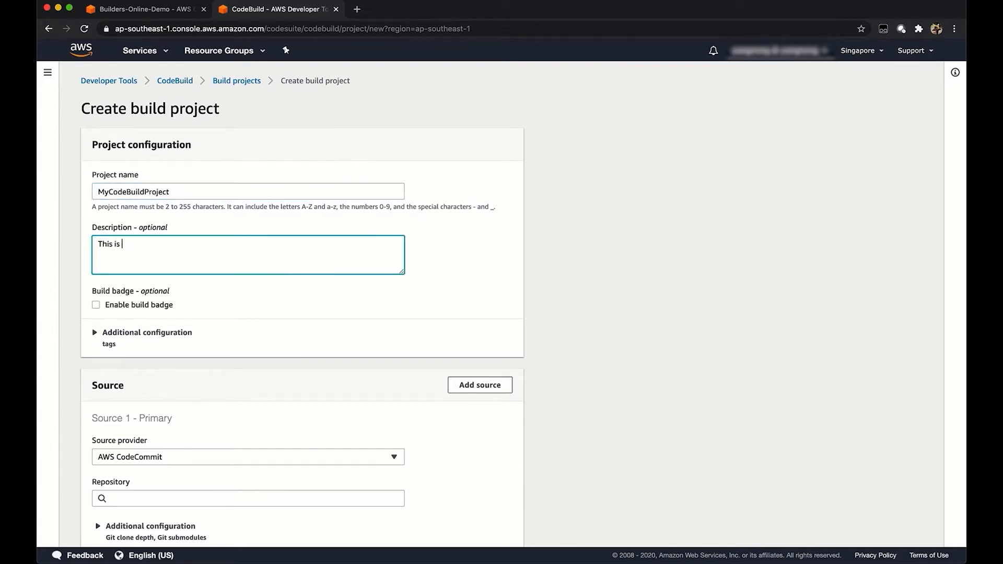
type(" my codebuild project")
scroll(222, 277, "down", 3)
left_click(142, 233)
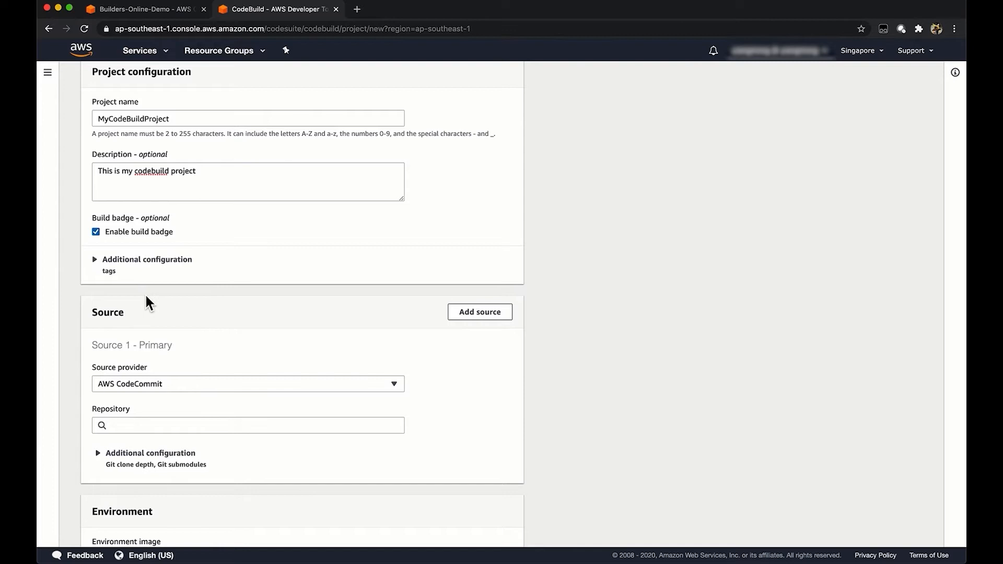
Step: Set the primary source to the CodeCommit repository WebAppRepo on the master branch
scroll(164, 300, "down", 3)
left_click(169, 290)
left_click(168, 310)
scroll(212, 321, "down", 1)
scroll(213, 316, "down", 2)
left_click(175, 298)
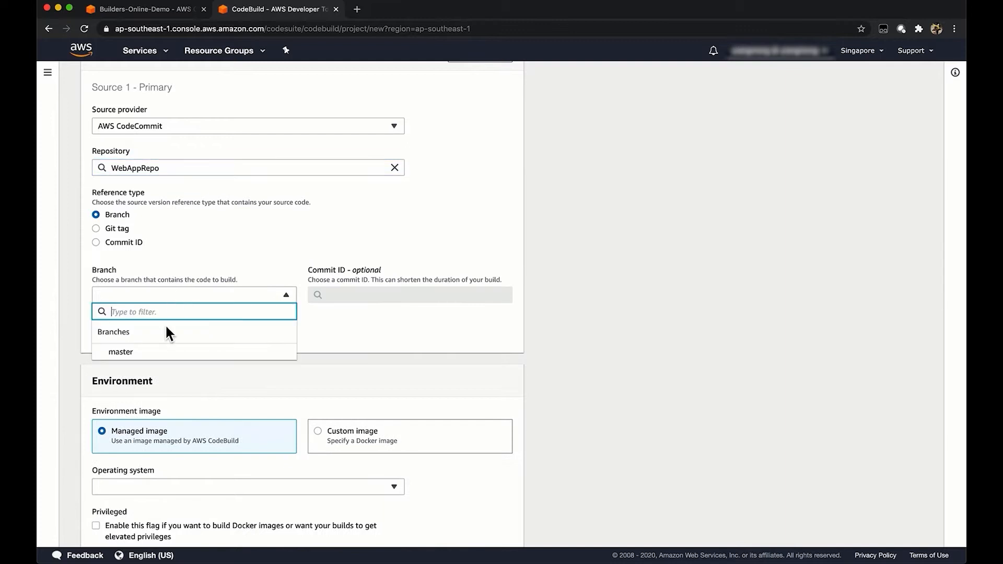
left_click(165, 355)
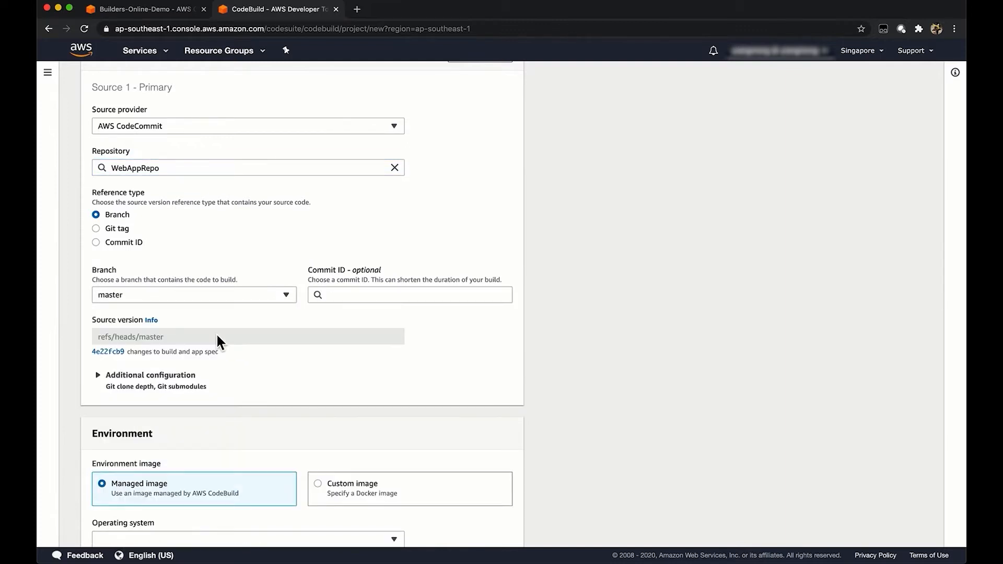
Step: Configure the managed environment image with Ubuntu, the Standard runtime and the aws/codebuild/standard:3.0 image
scroll(218, 336, "down", 5)
left_click(226, 306)
left_click(220, 336)
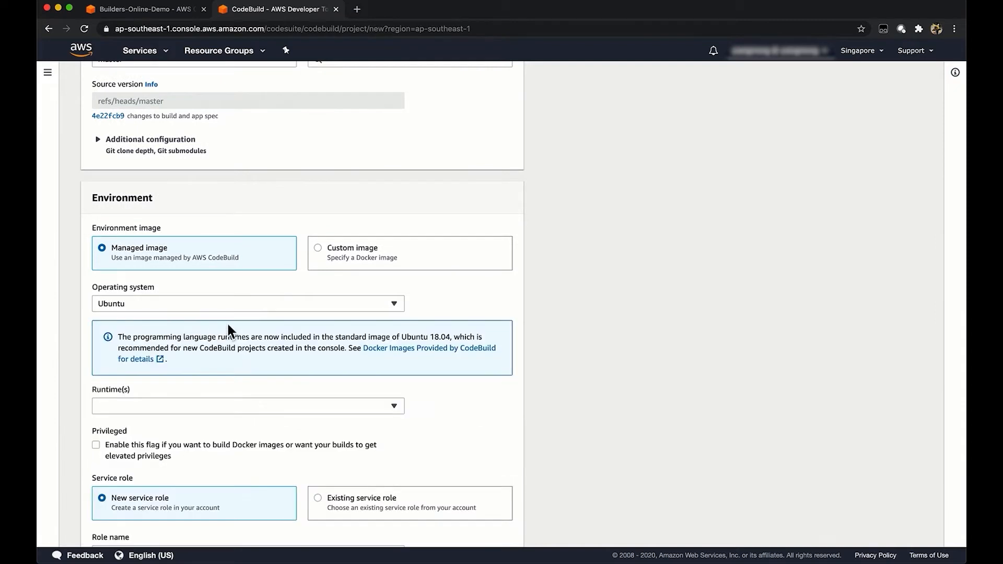
scroll(233, 315, "down", 3)
left_click(234, 271)
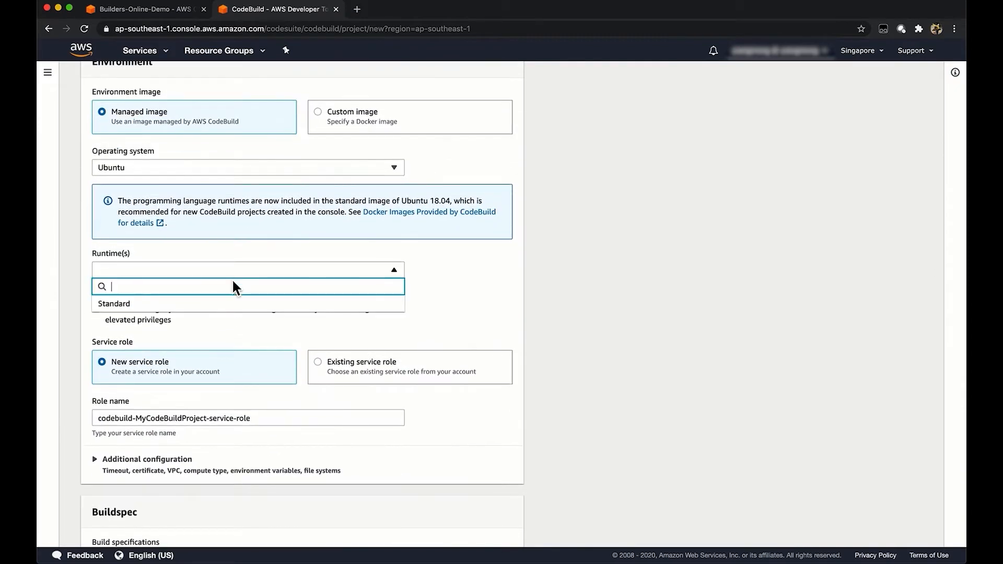
left_click(224, 305)
left_click(211, 308)
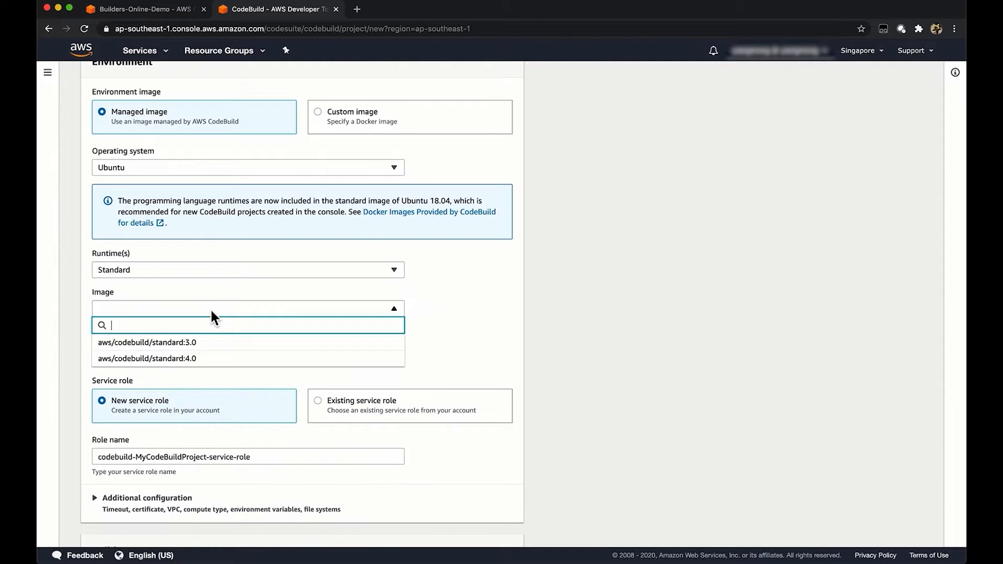
left_click(209, 345)
Step: Use an existing service role for the project and choose CodeBuildRole as its role ARN
scroll(217, 350, "down", 3)
scroll(219, 353, "down", 1)
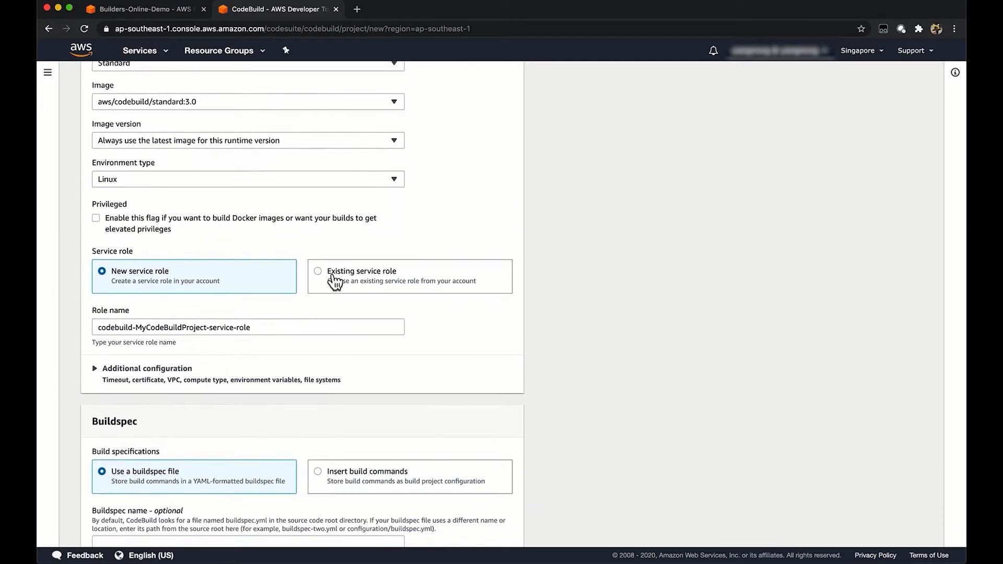
left_click(334, 283)
left_click(250, 324)
type("code")
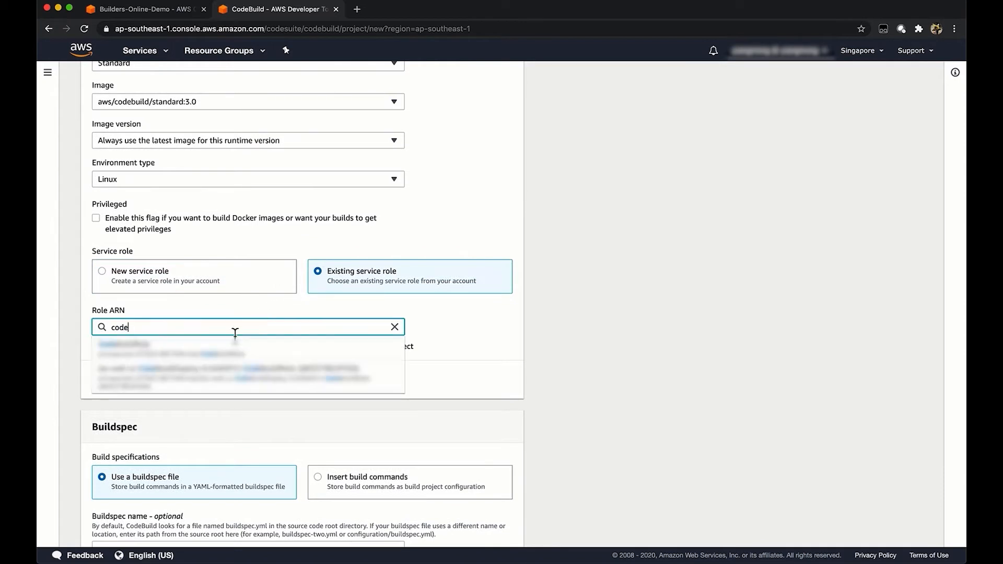
left_click(232, 355)
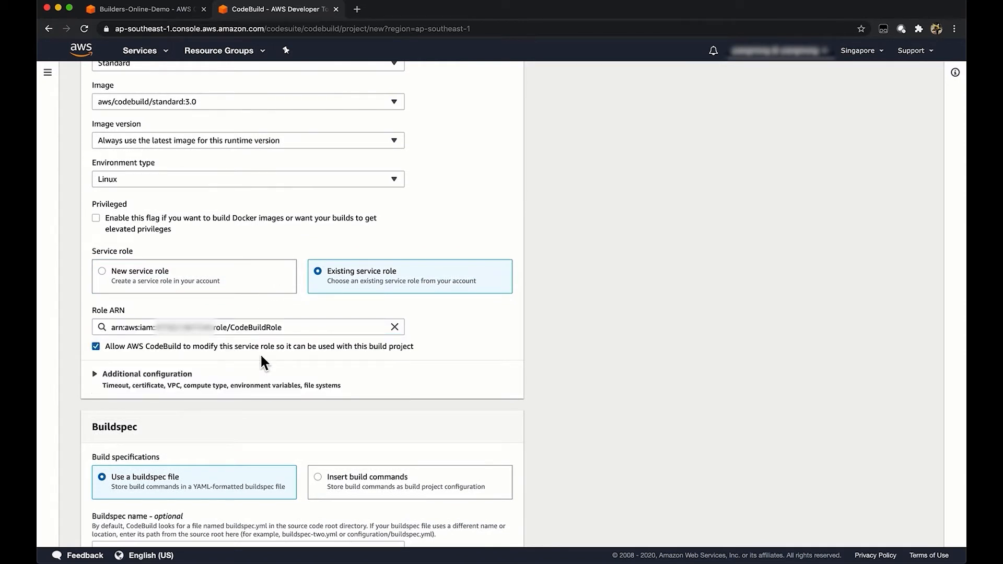
Step: Set the buildspec name of the project to buildspec.yml
scroll(271, 365, "down", 4)
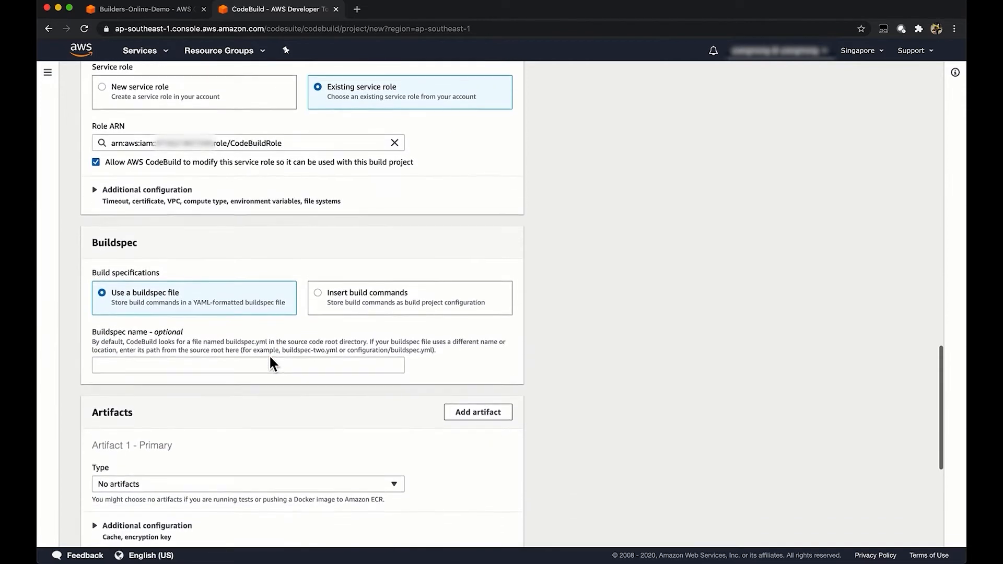
left_click(259, 353)
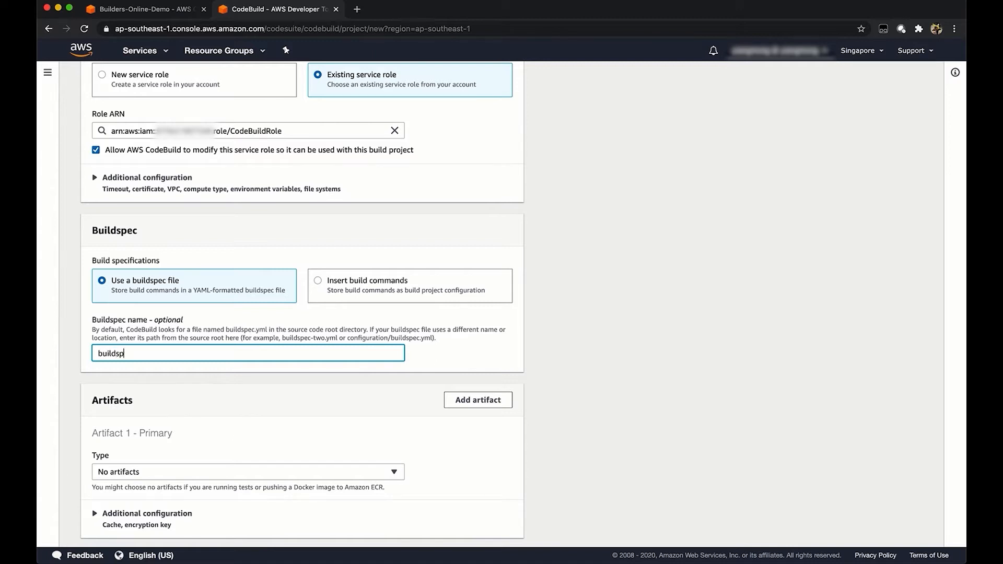
type("buildspec.yml")
scroll(173, 363, "down", 1)
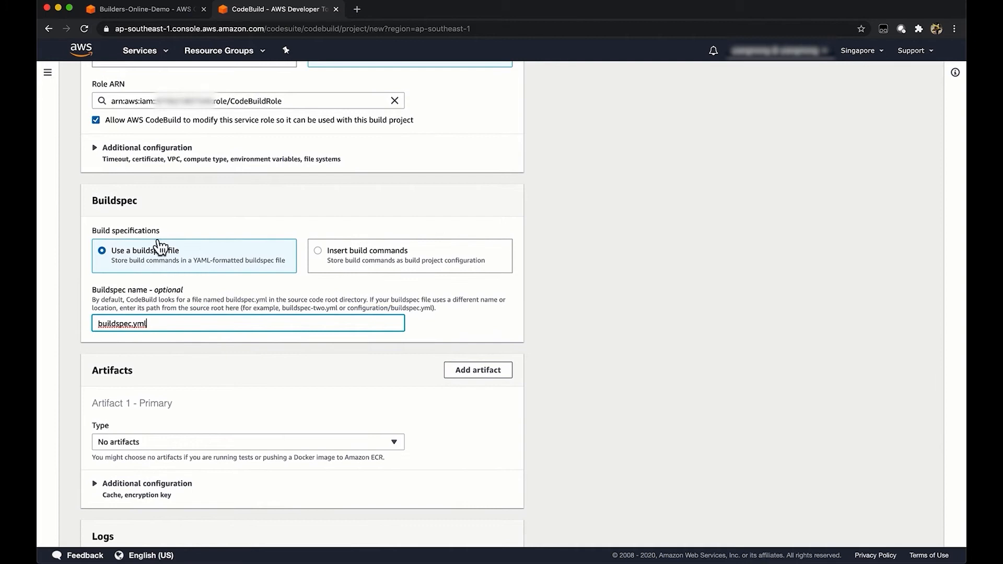
Step: Switch to the Cloud9 environment and examine the build phases and artifact files in WebAppRepo's buildspec.yml
left_click(135, 11)
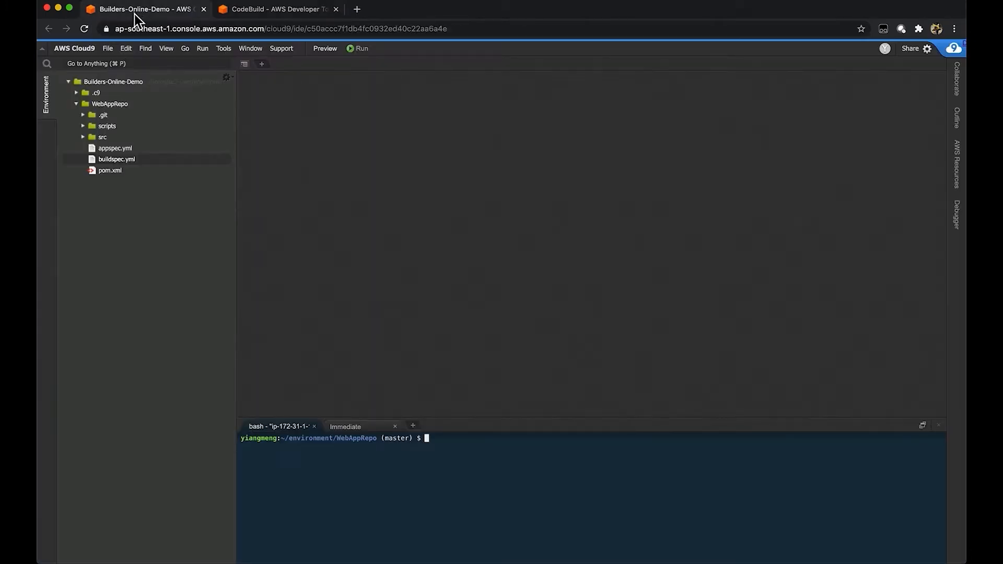
left_click(107, 106)
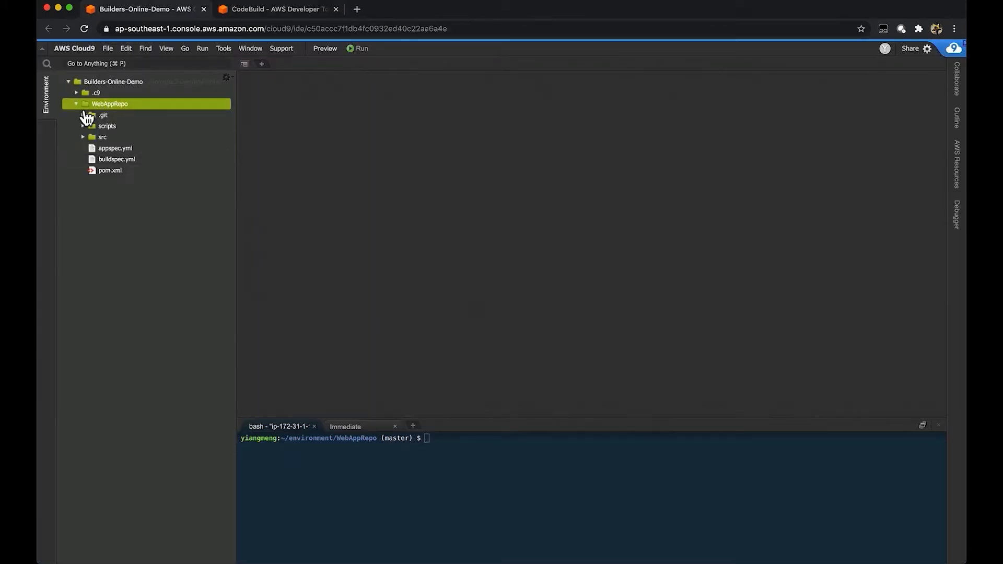
left_click(102, 114)
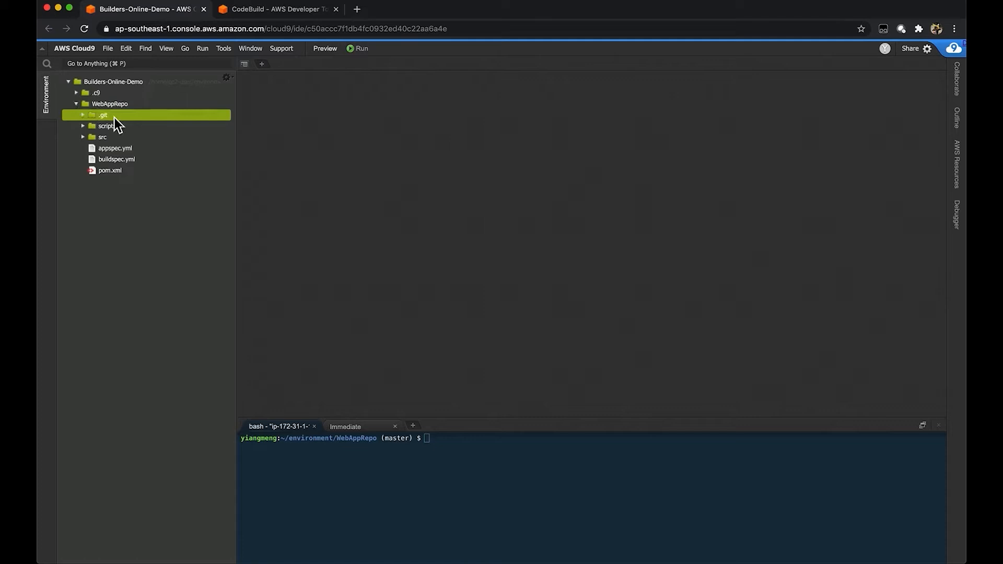
double_click(125, 159)
left_click(394, 110)
left_click(389, 129)
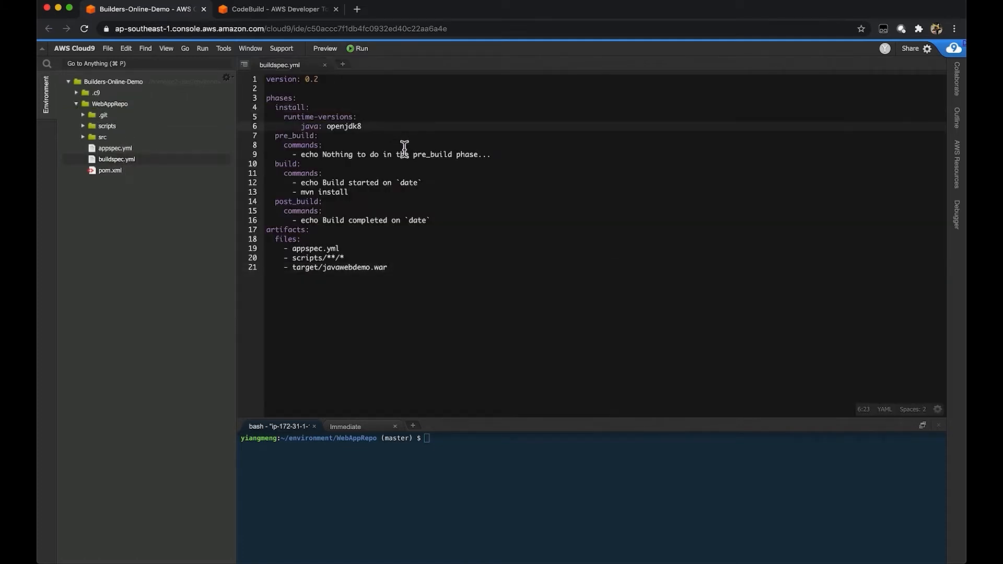
left_click(402, 156)
left_click(415, 184)
left_click(345, 185)
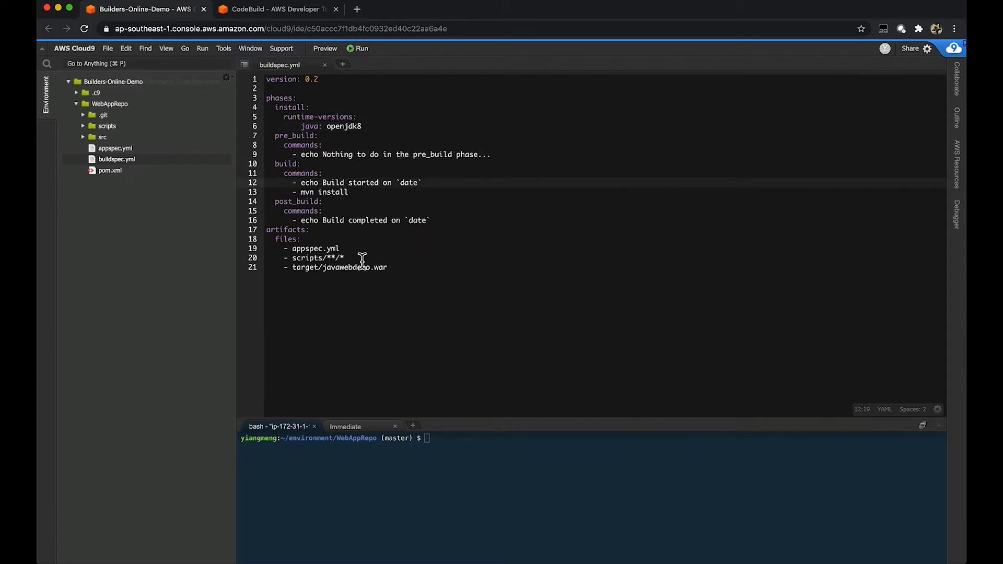
left_click(327, 273)
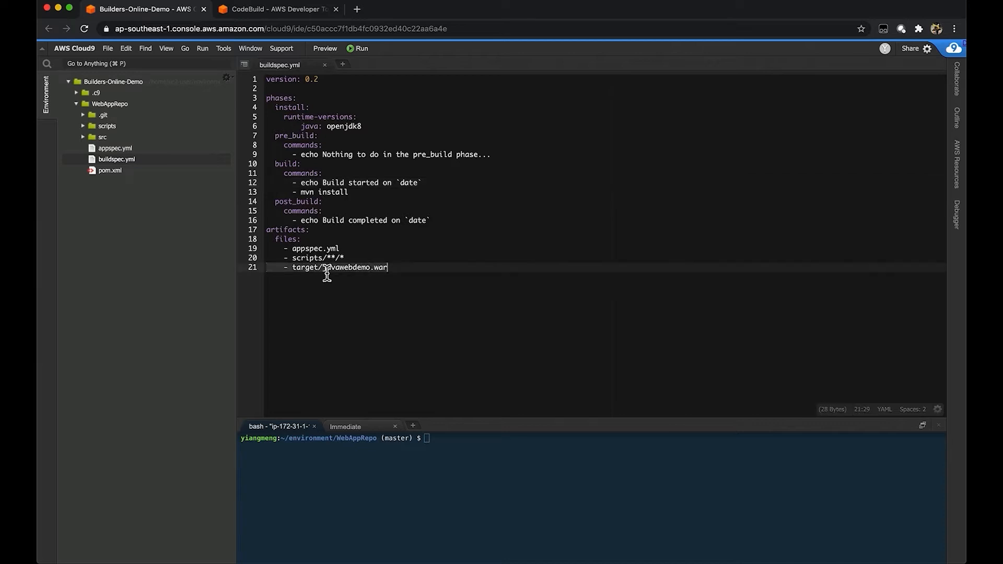
Step: Return to the CodeBuild project form and set the primary artifact to Amazon S3 with the bucket webapp-bucket-builders-online
left_click(287, 14)
scroll(321, 314, "down", 2)
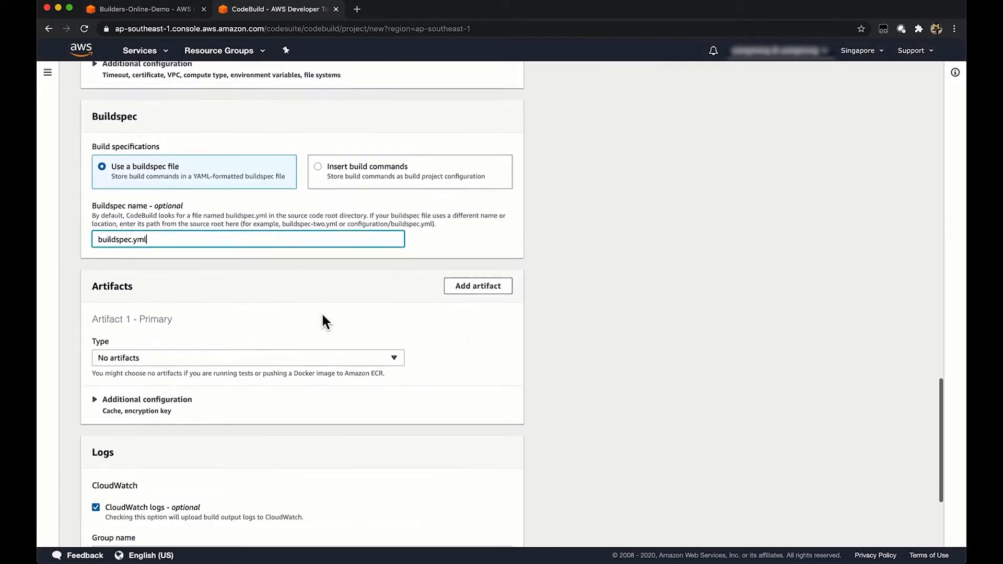
scroll(321, 312, "down", 2)
left_click(327, 273)
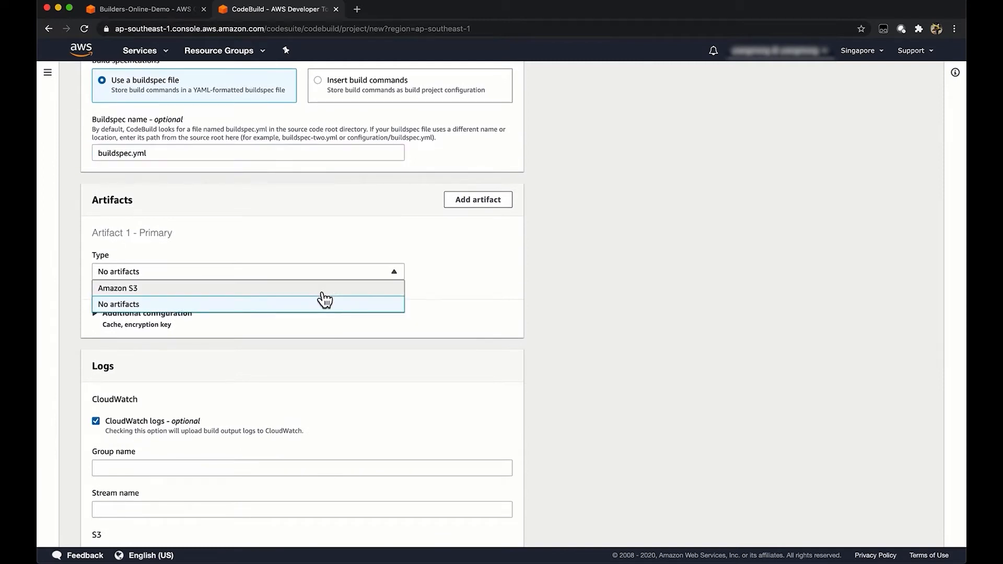
left_click(321, 287)
scroll(283, 317, "down", 1)
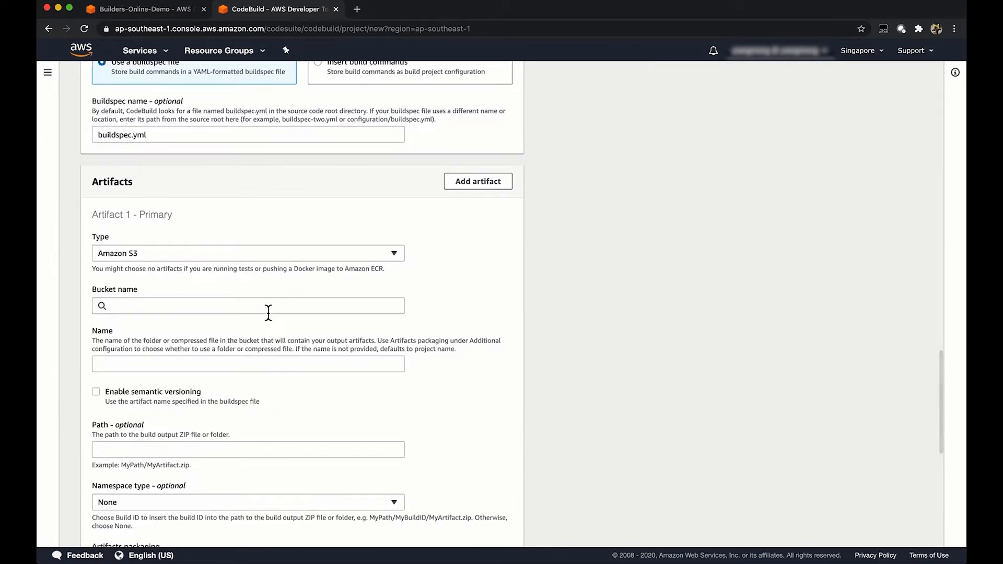
left_click(268, 312)
type("web")
left_click(216, 286)
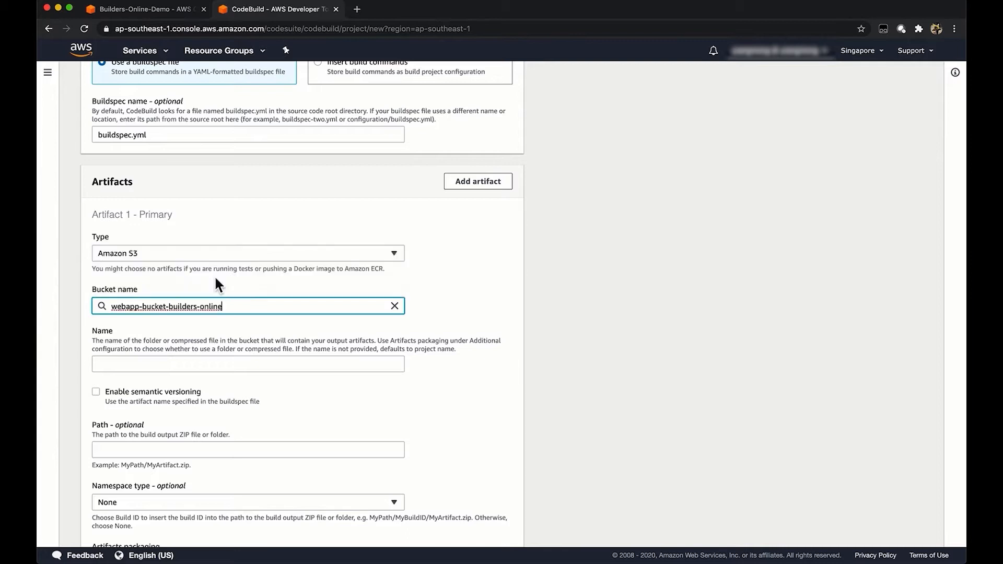
Step: Name the output artifact WebAppOutputArtifact.zip and set the artifacts packaging to Zip
left_click(224, 369)
type("WebApp")
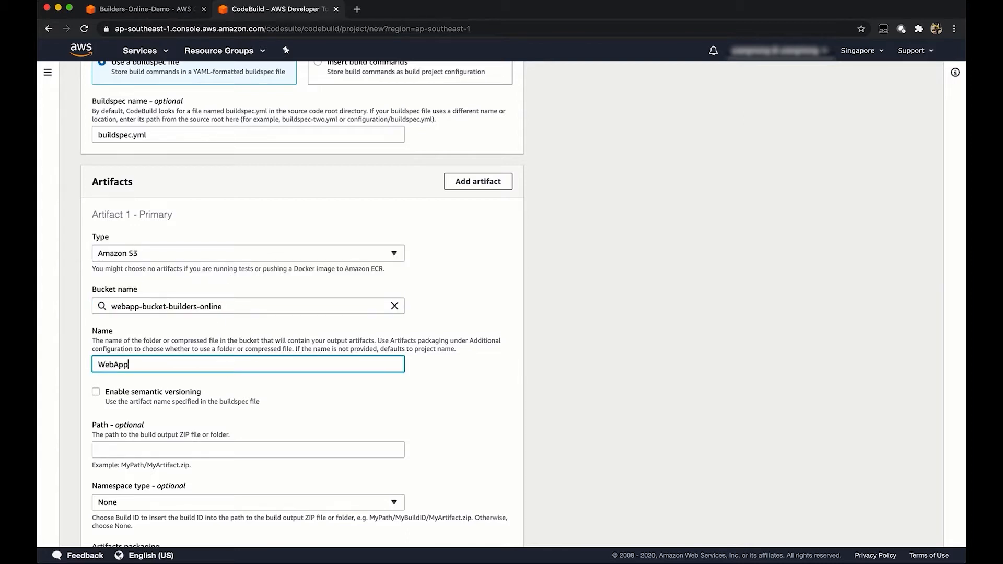
type("OutputArtifact.zip")
scroll(309, 372, "down", 5)
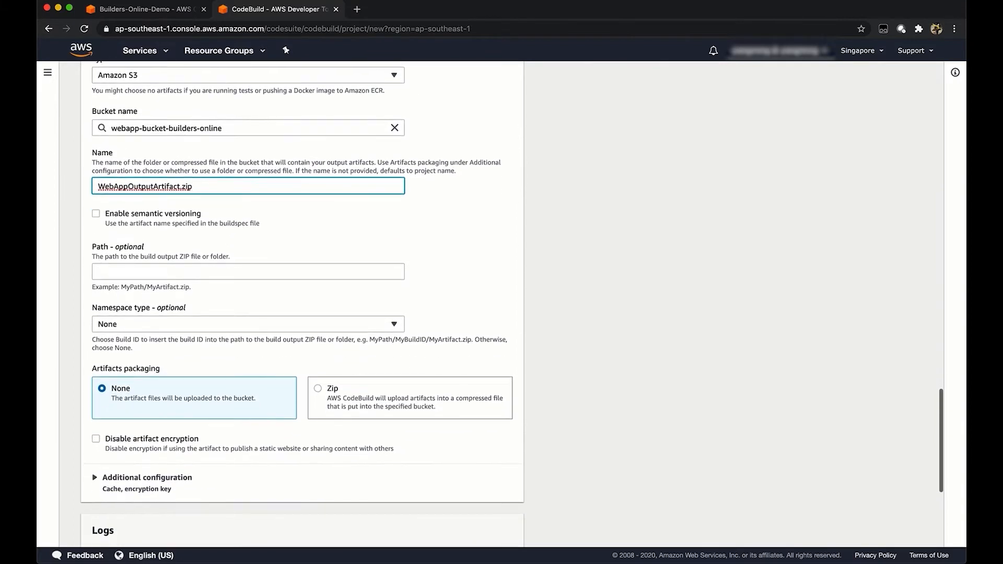
left_click(310, 377)
Step: Keep CloudWatch logs enabled without group or stream names and create the build project
scroll(299, 385, "down", 4)
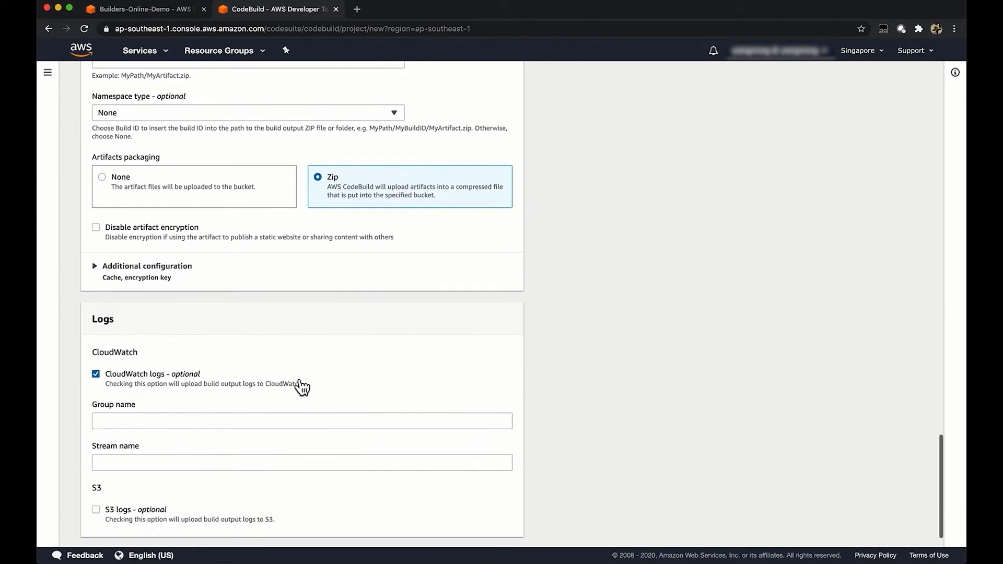
scroll(220, 375, "down", 1)
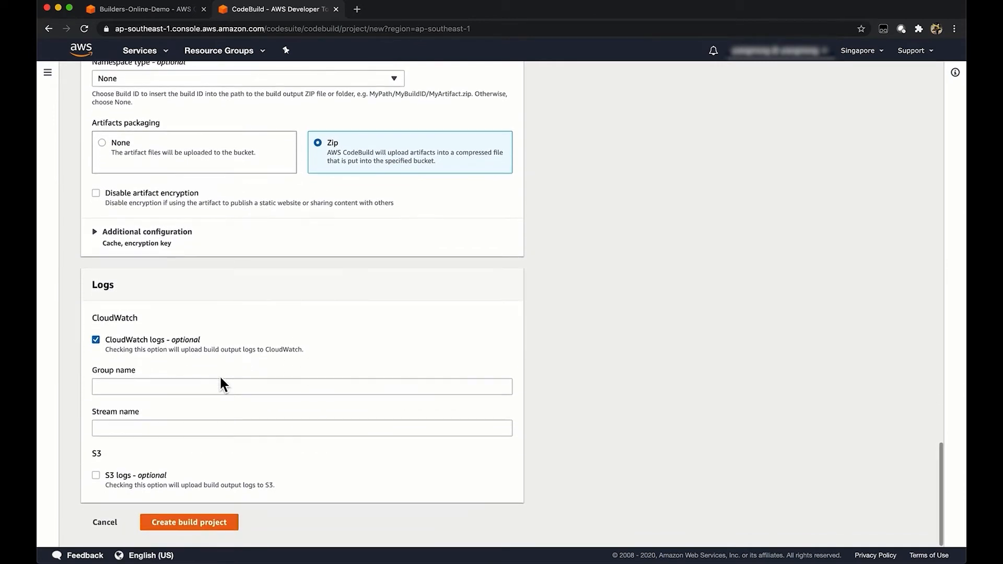
left_click(215, 527)
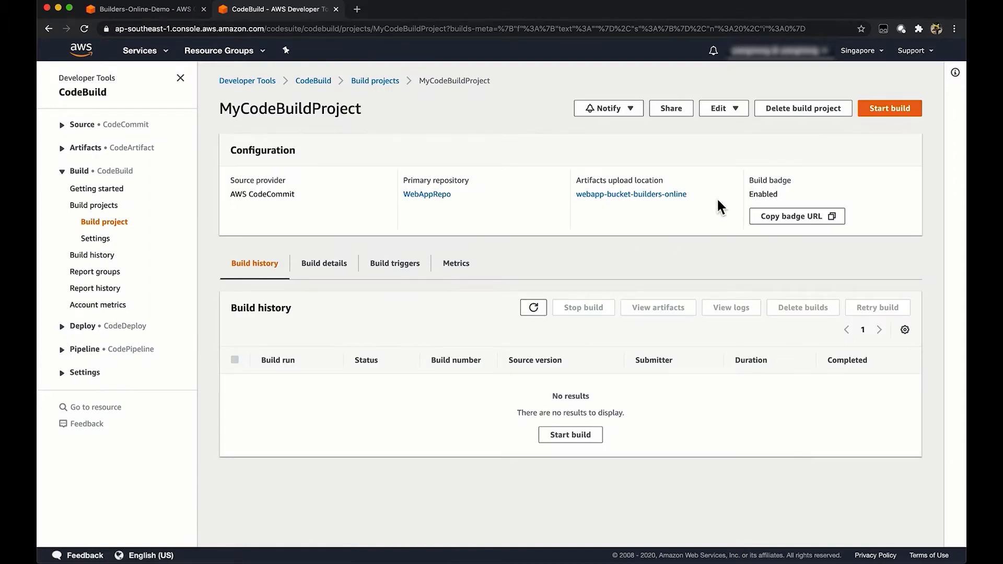
Step: Start a build of MyCodeBuildProject from the master branch without environment variable overrides and view its build log
left_click(912, 117)
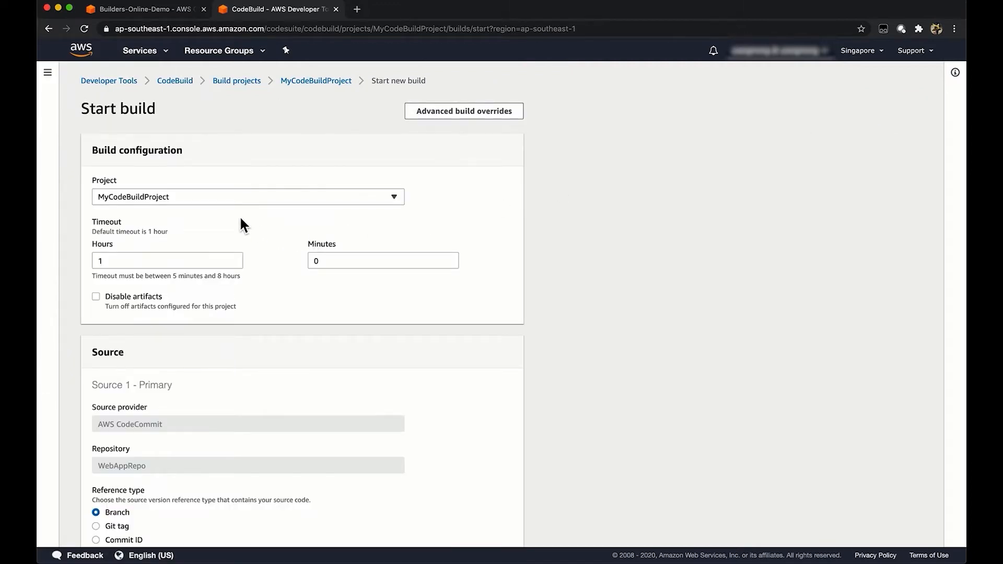
scroll(241, 218, "down", 5)
scroll(239, 216, "down", 1)
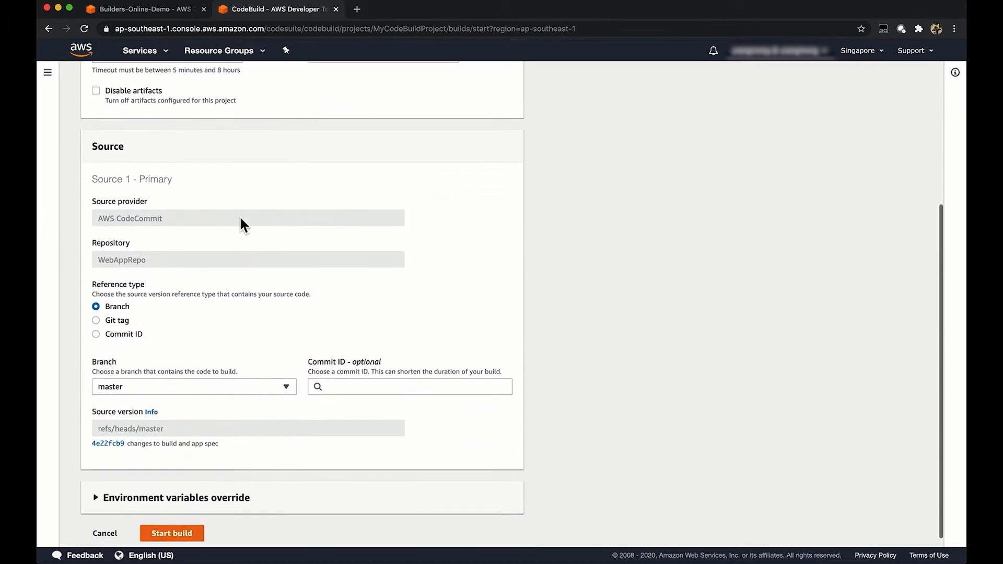
left_click(227, 491)
scroll(224, 491, "down", 3)
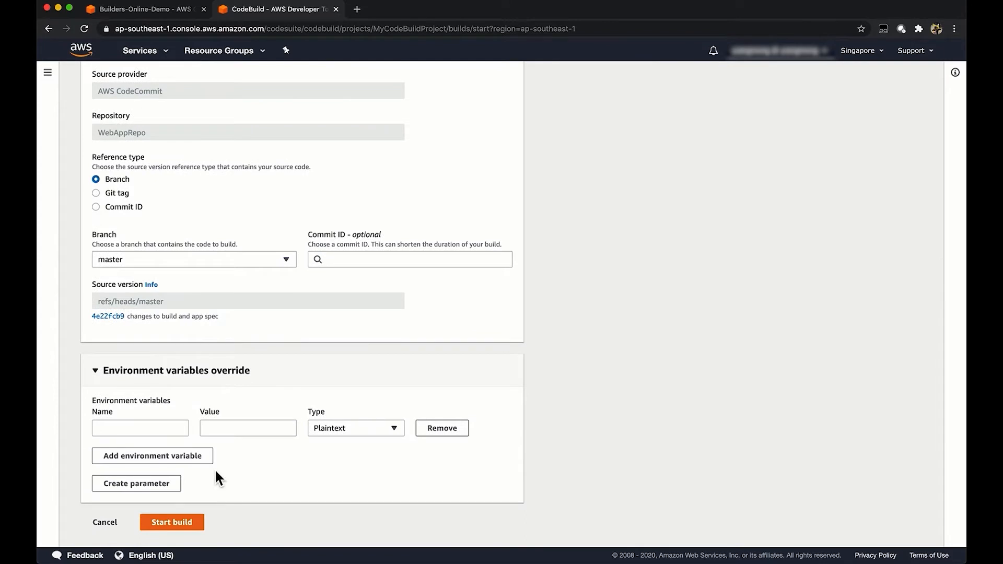
left_click(188, 528)
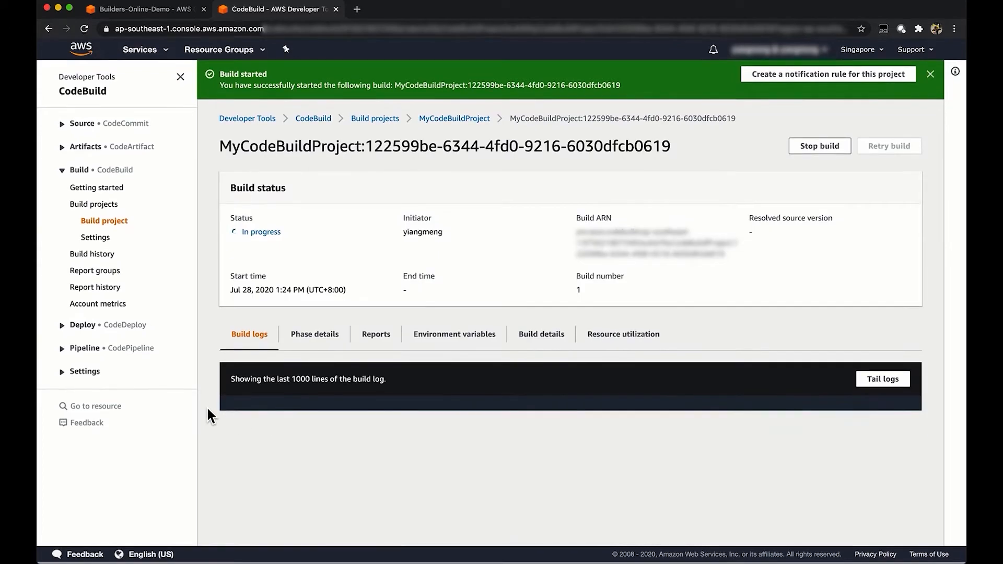
scroll(459, 368, "down", 12)
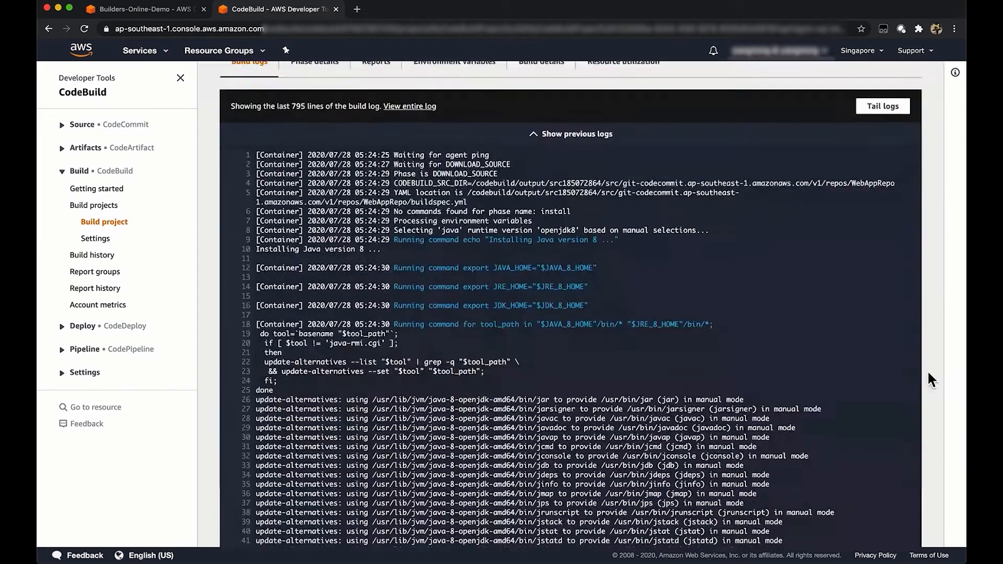
Step: Read through the log of the MyCodeBuildProject build and return to the build status summary
scroll(459, 367, "down", 10)
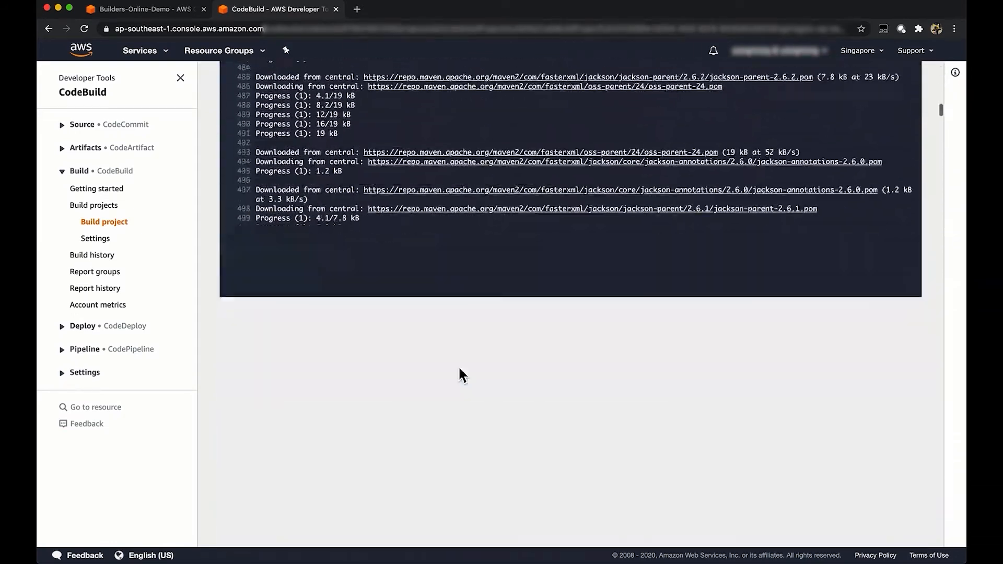
left_click_drag(941, 112, 850, 64)
scroll(205, 244, "up", 20)
Step: View the build details and open the artifact's upload location, WebAppOutputArtifact.zip in the webapp-bucket-builders-online S3 bucket
left_click(555, 314)
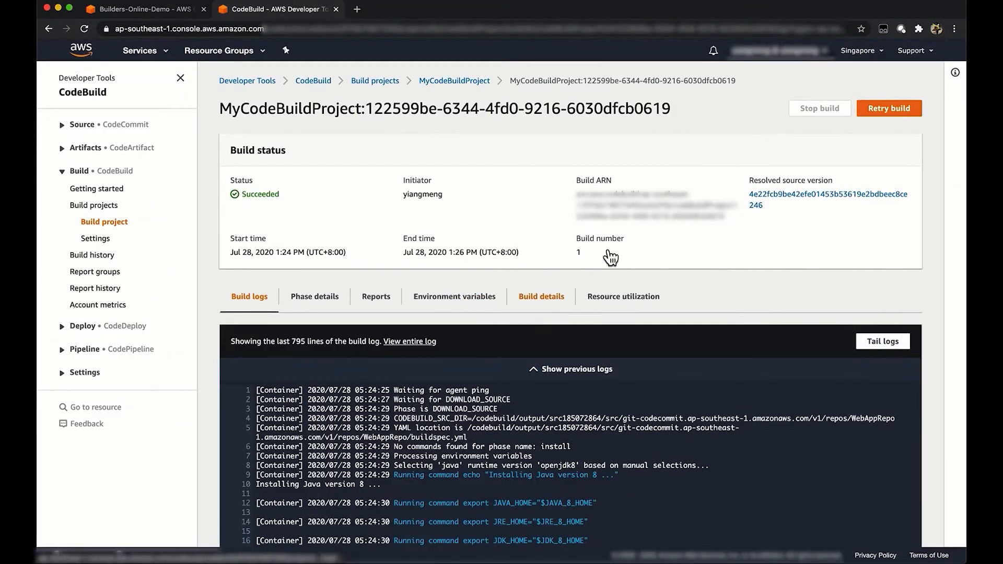
scroll(604, 250, "down", 5)
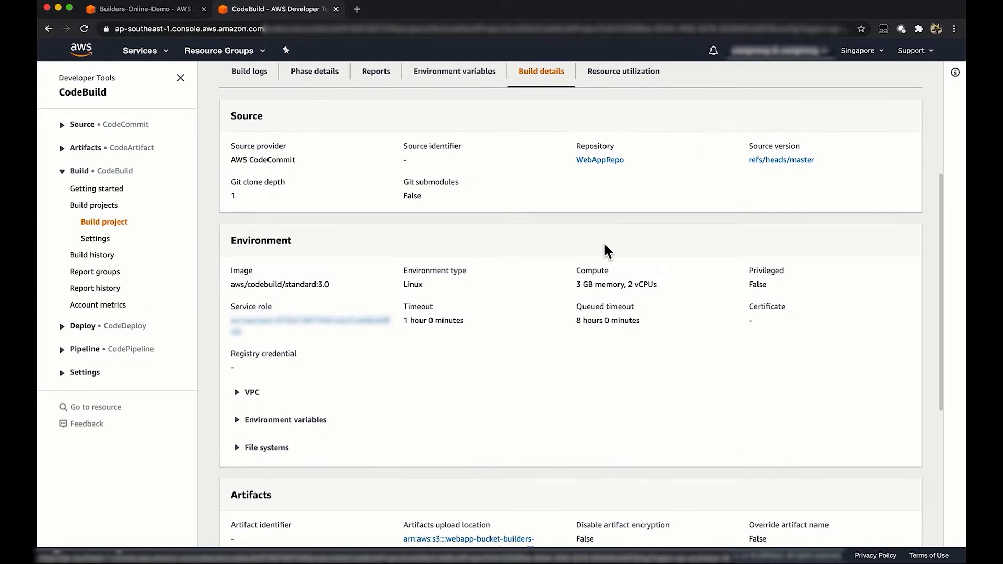
scroll(450, 320, "down", 5)
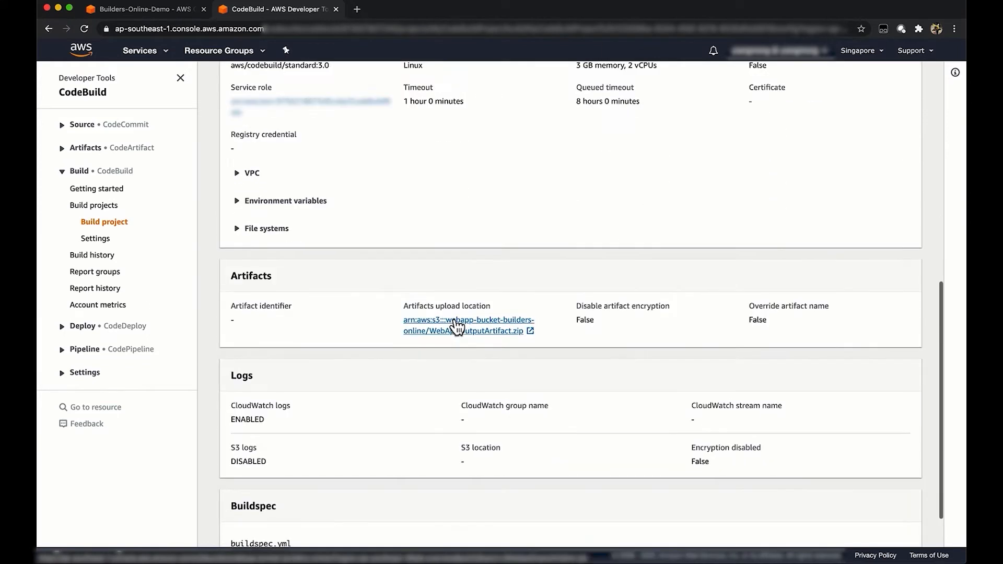
left_click(449, 335)
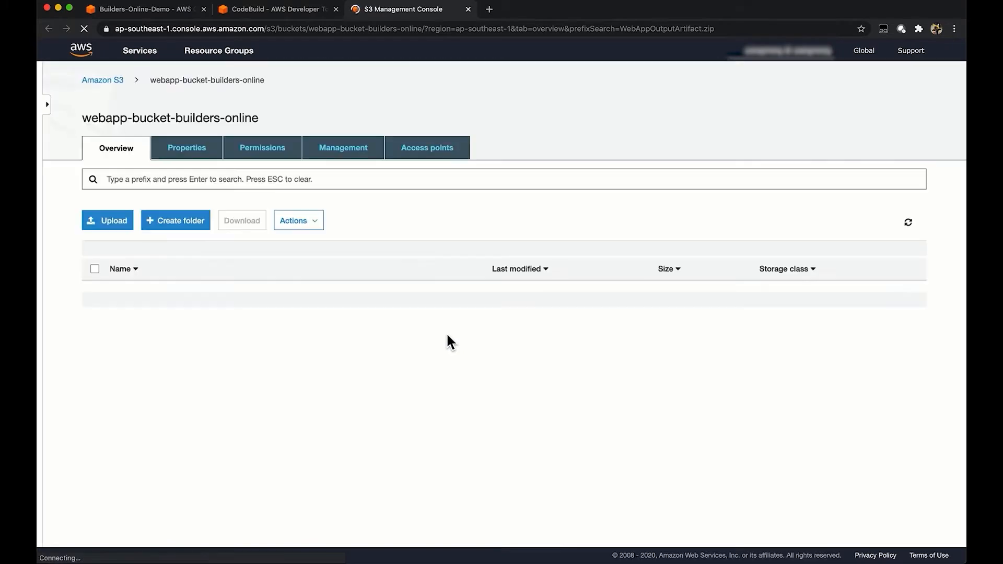
left_click(264, 316)
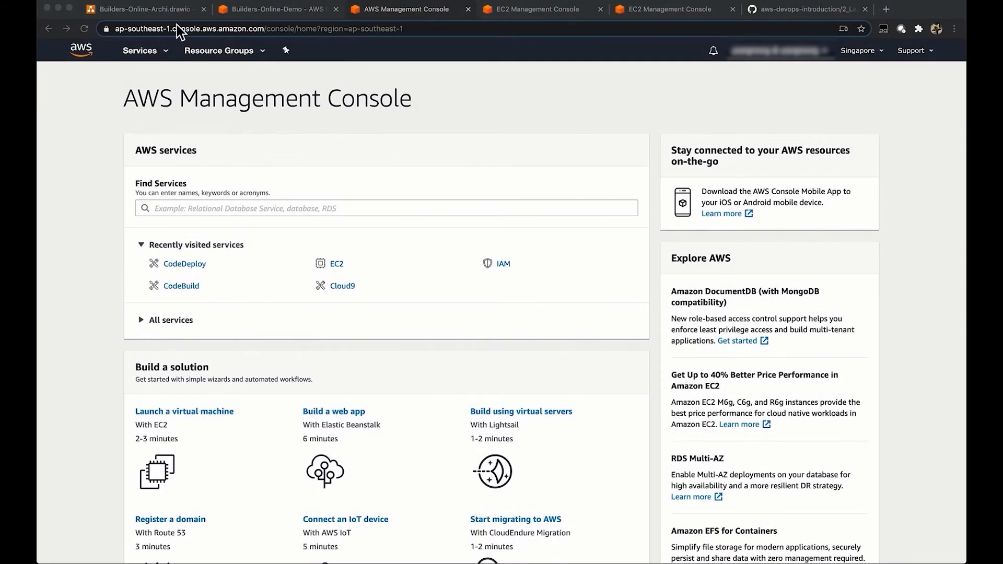
Step: Switch to the diagrams.net architecture drawing and examine the load balancer and the Dev Auto Scaling Group across both public subnets
left_click(170, 16)
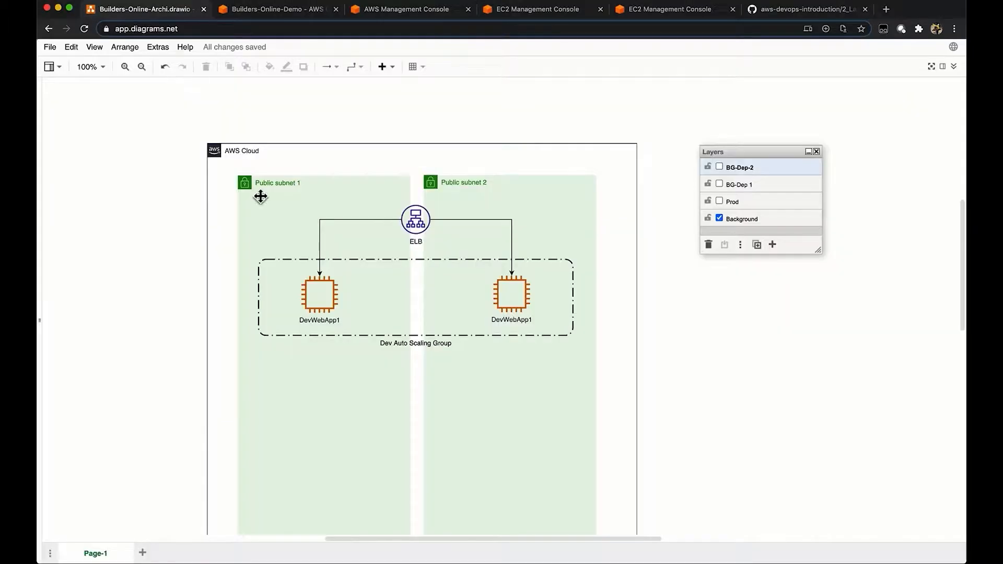
scroll(448, 310, "left", 2)
scroll(448, 310, "down", 1)
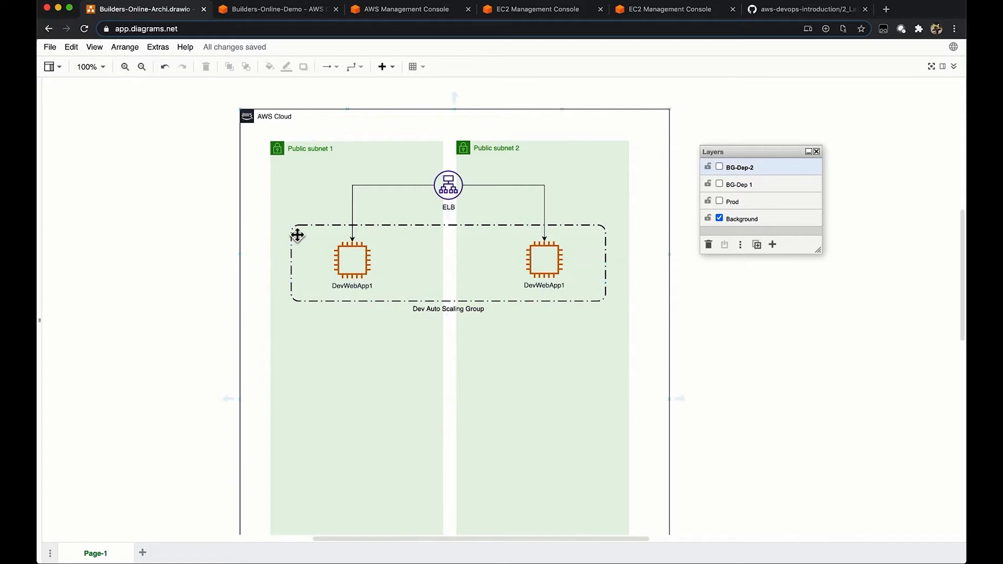
Step: Return to the AWS Management Console, search for the CodeDeploy service and open its list of applications
left_click(382, 13)
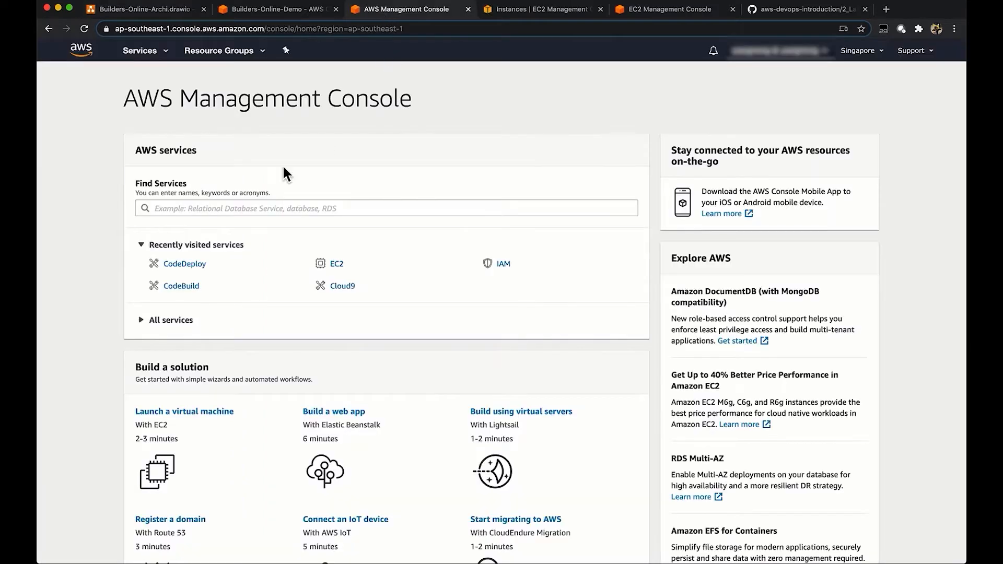
left_click(247, 213)
type("codedeplo")
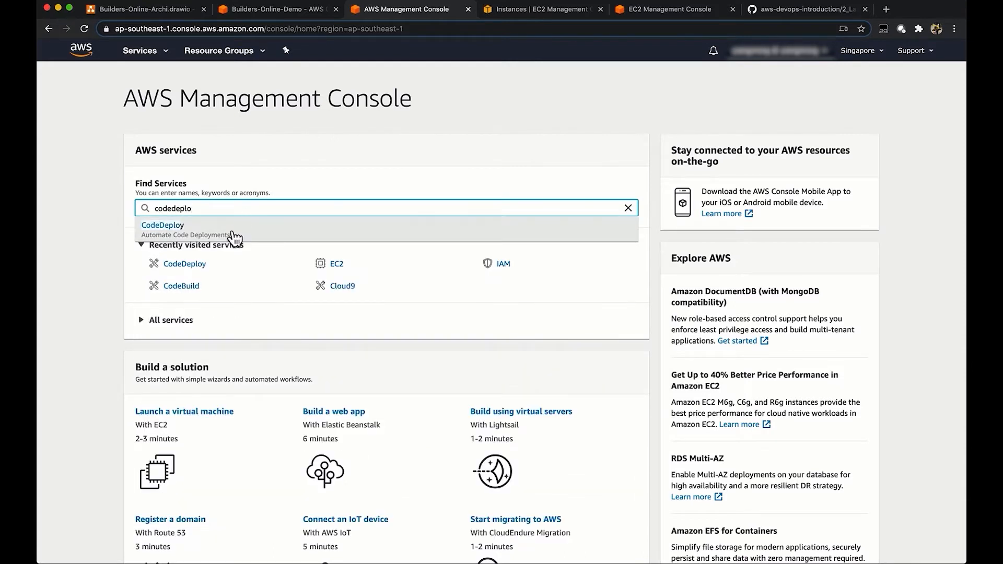
left_click(234, 233)
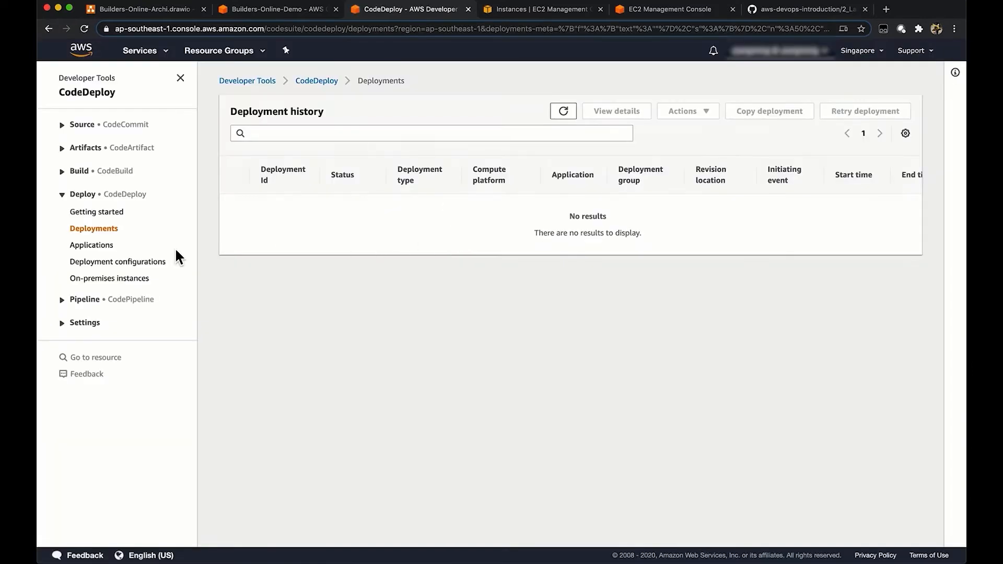
left_click(102, 250)
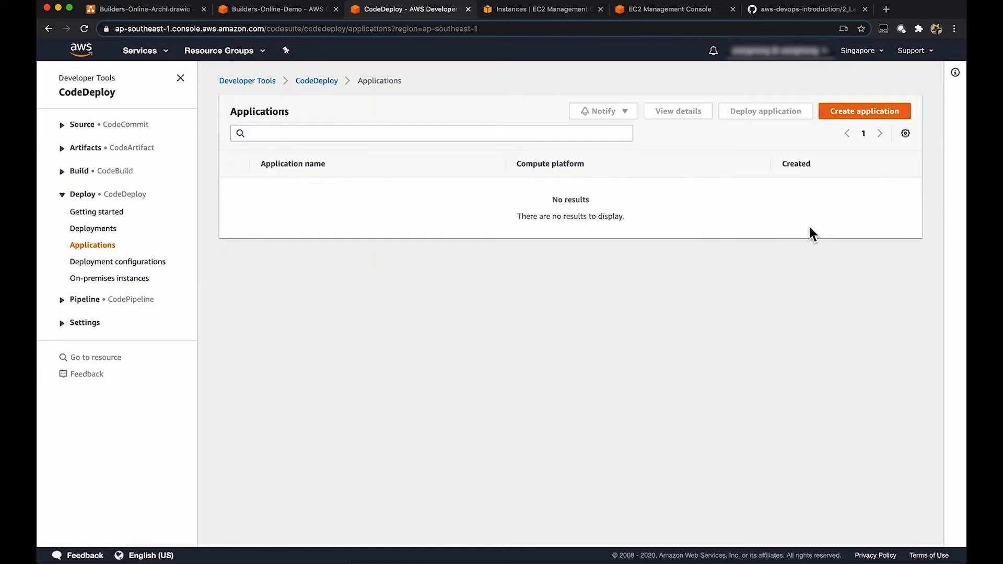
Step: Create a CodeDeploy application named MyWebApp with the EC2/On-premises compute platform
left_click(842, 112)
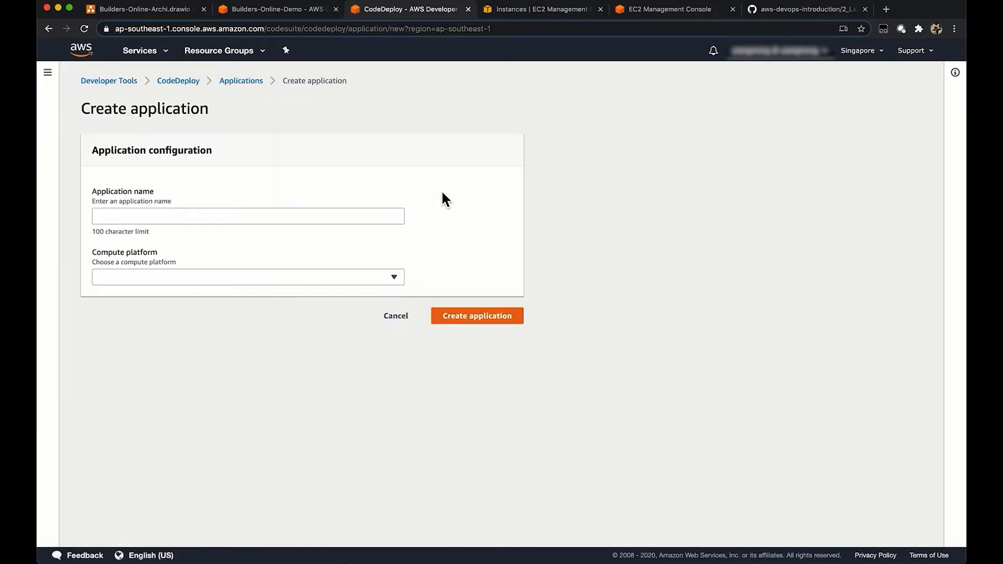
left_click(357, 212)
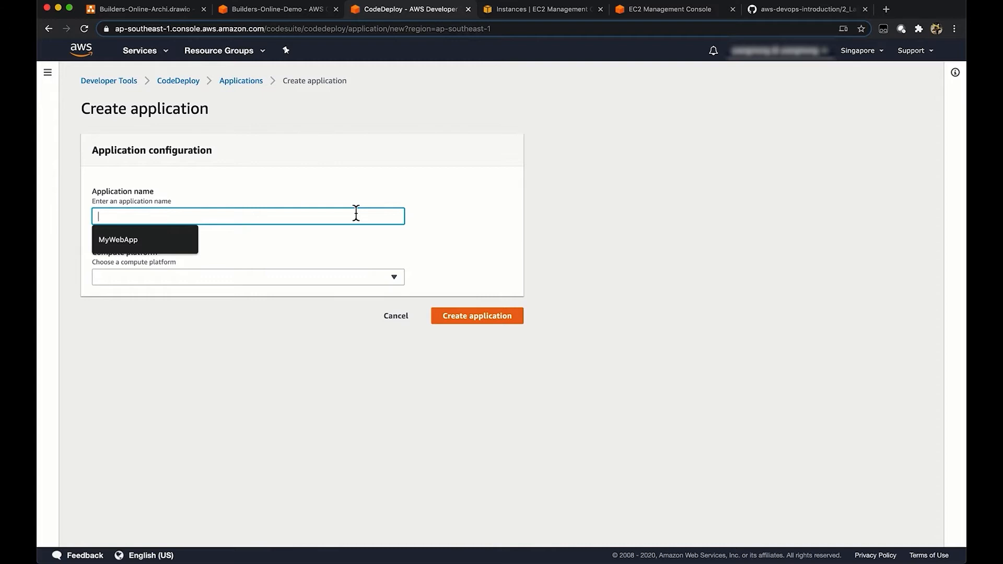
left_click(164, 239)
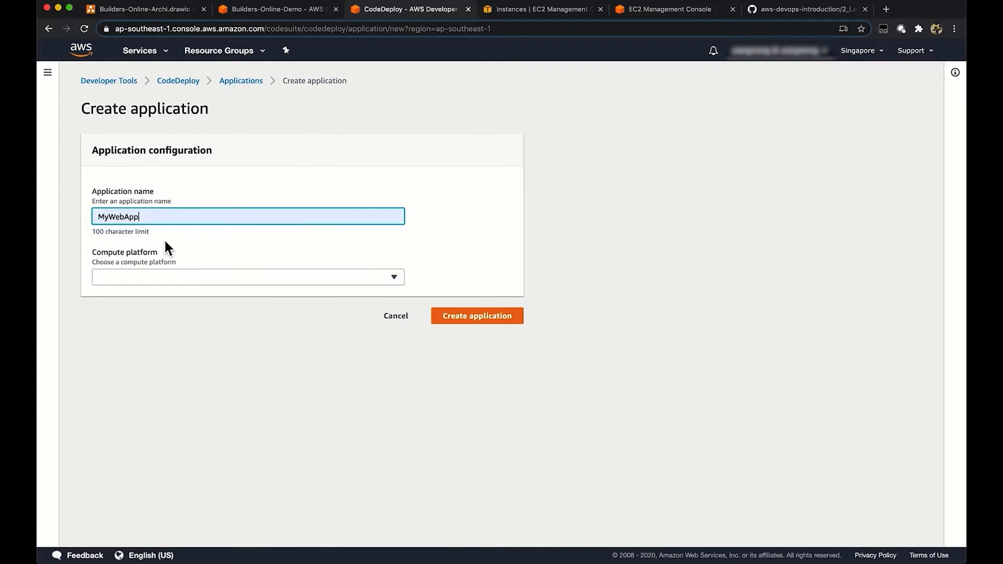
left_click(195, 277)
left_click(184, 300)
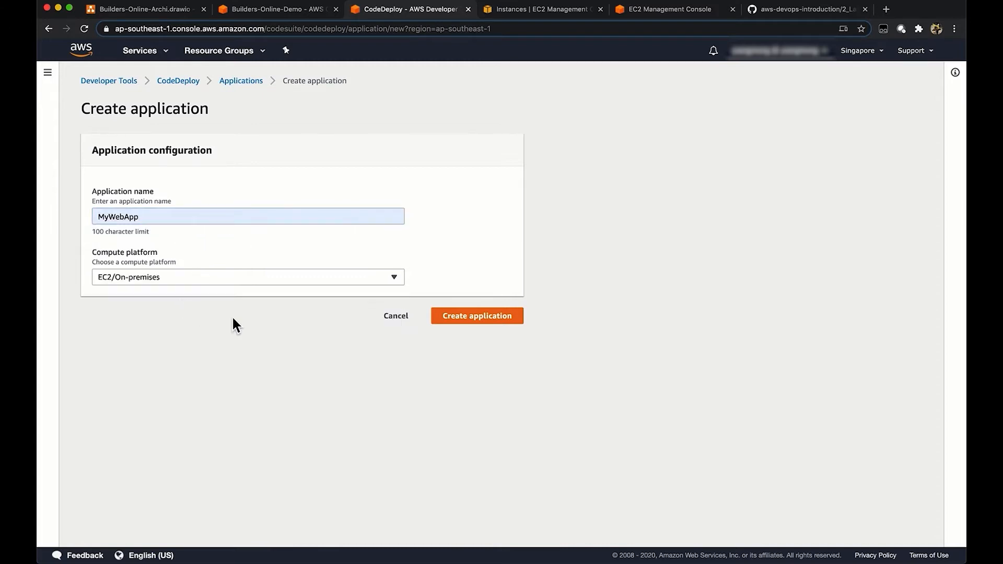
left_click(477, 316)
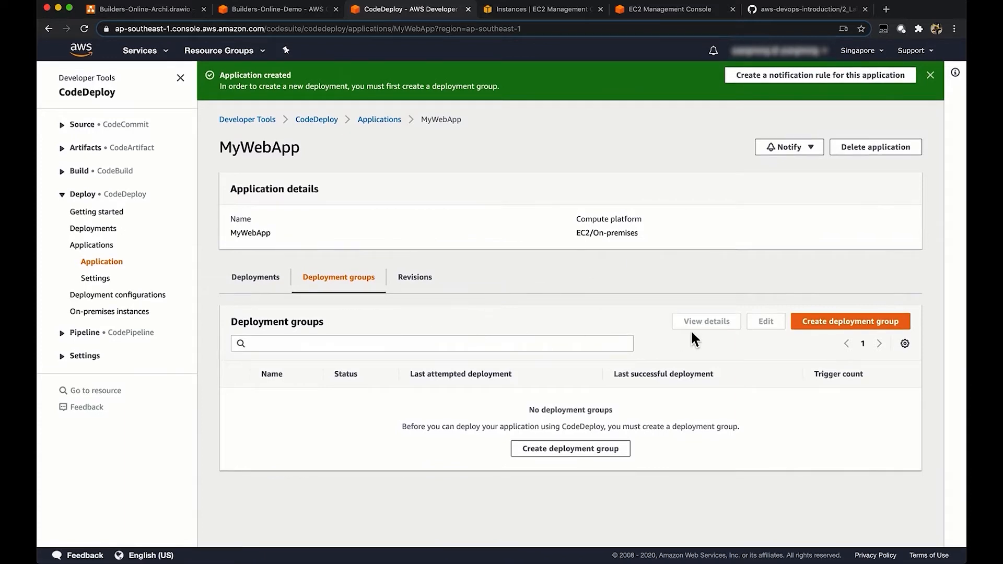
Step: Start a deployment group for MyWebApp named WebApp-Dev with the CodeDeployRole service role and the In-place deployment type
left_click(829, 326)
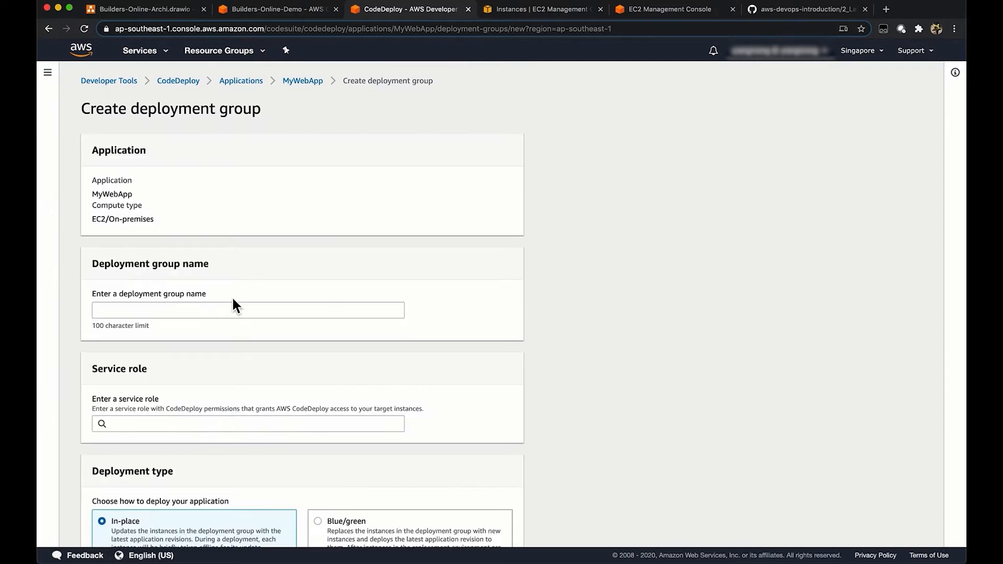
left_click(219, 311)
type("WebApp-Dev")
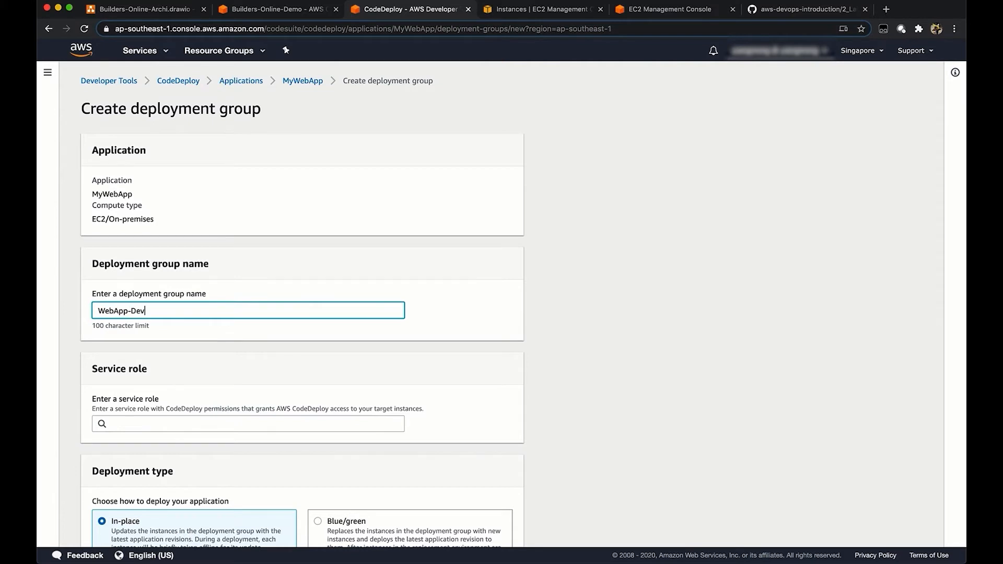
scroll(501, 308, "down", 2)
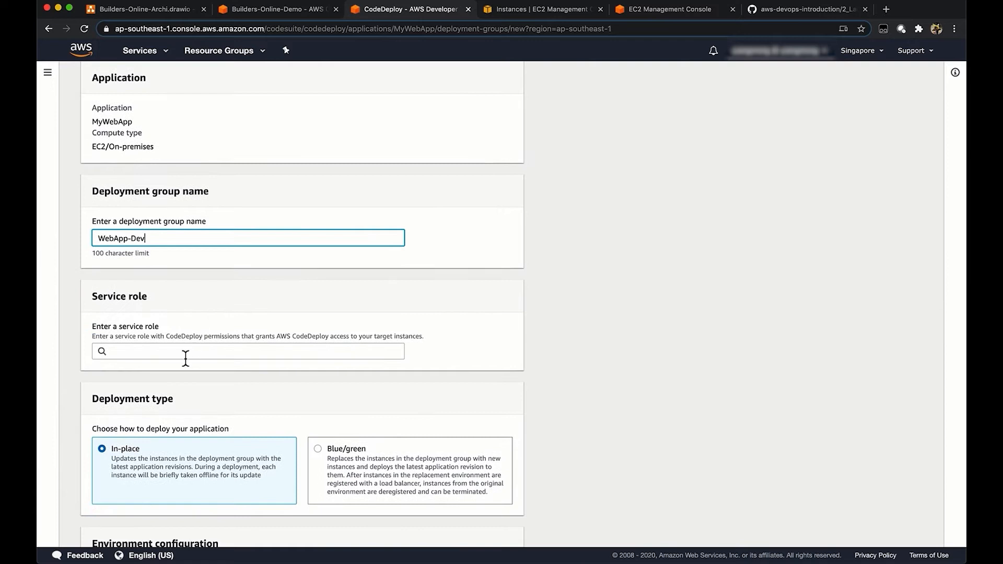
left_click(185, 353)
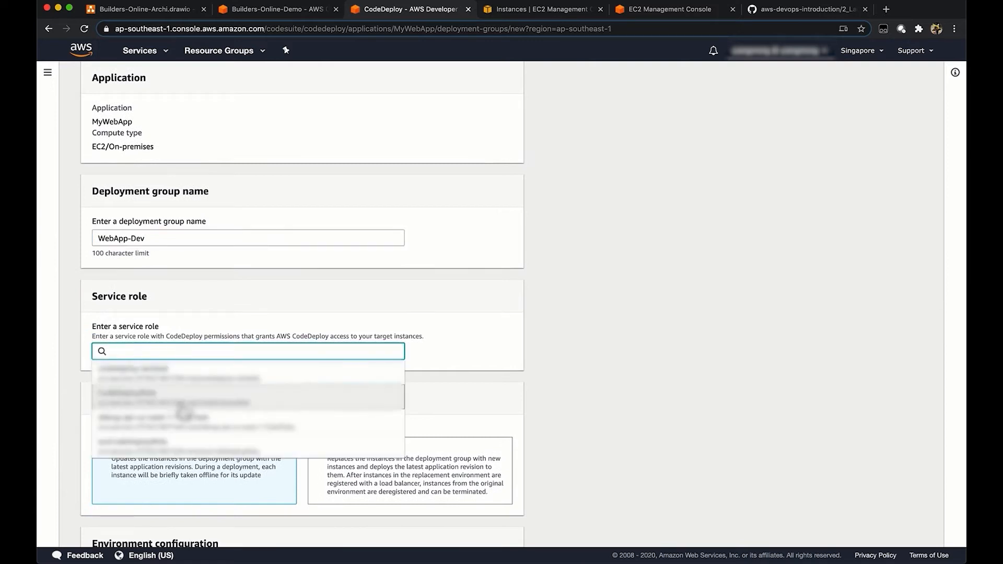
left_click(178, 400)
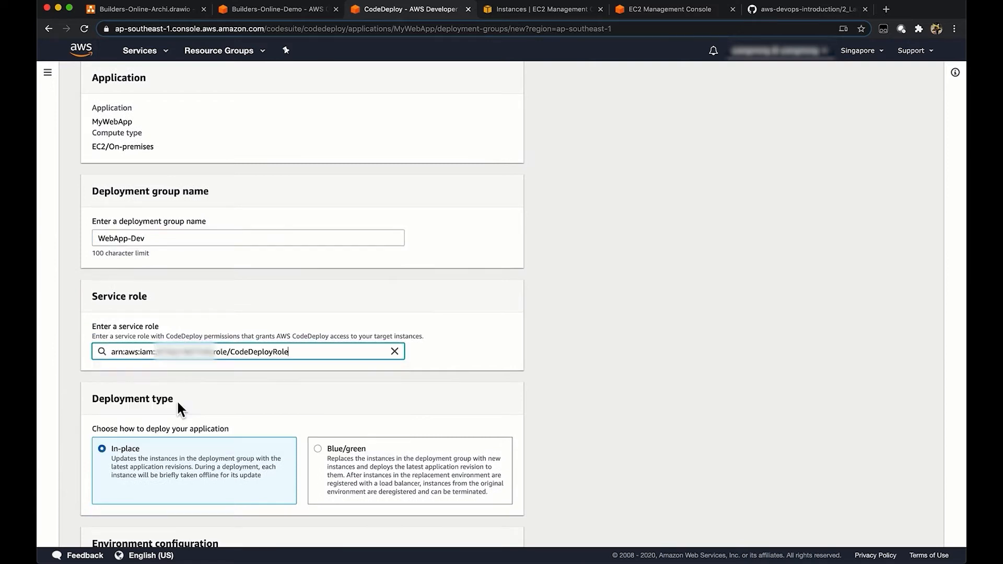
scroll(211, 377, "down", 3)
left_click(218, 389)
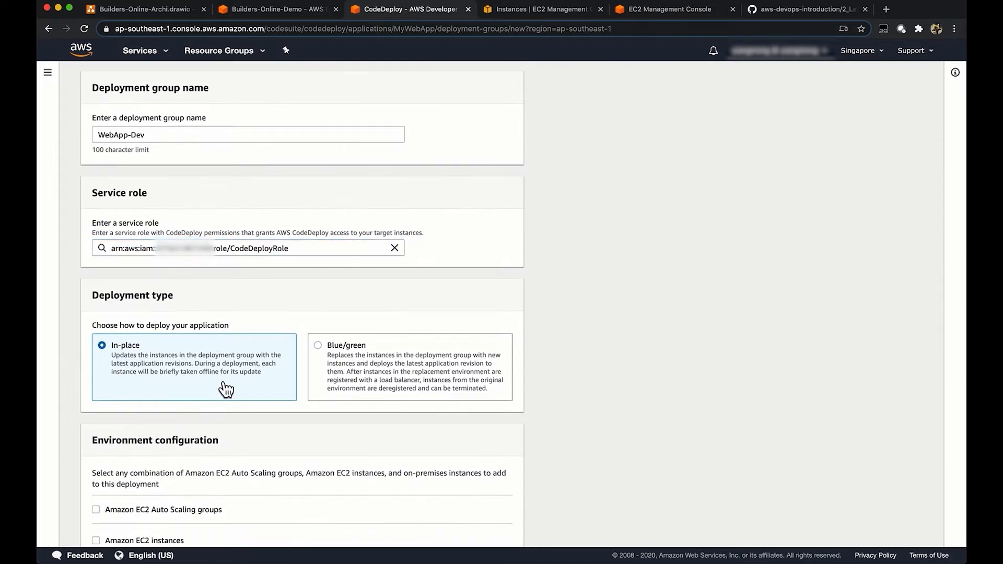
Step: Target Amazon EC2 instances in the environment configuration, using a tag with key Name and value DevWebApp01
scroll(255, 385, "down", 3)
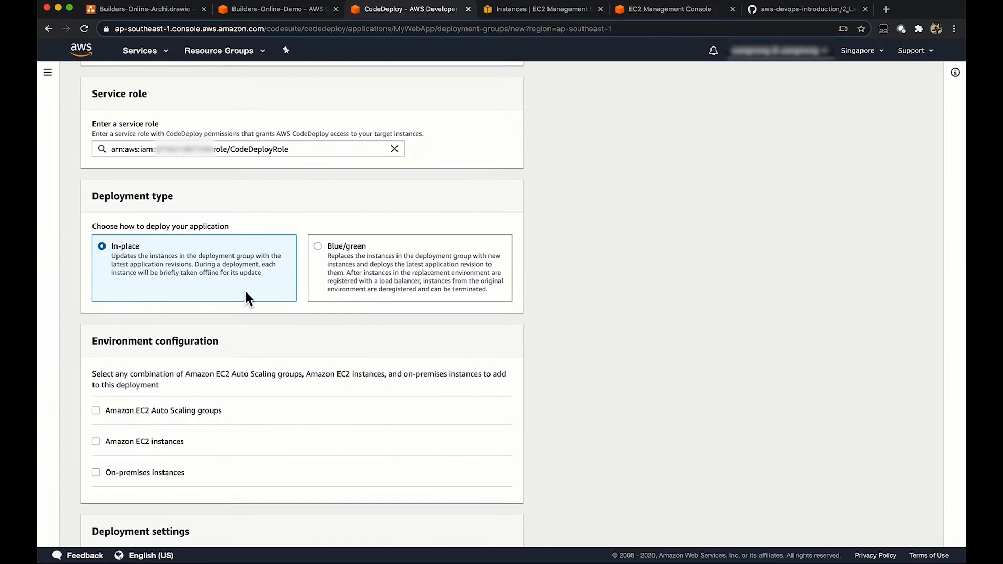
scroll(228, 298, "down", 3)
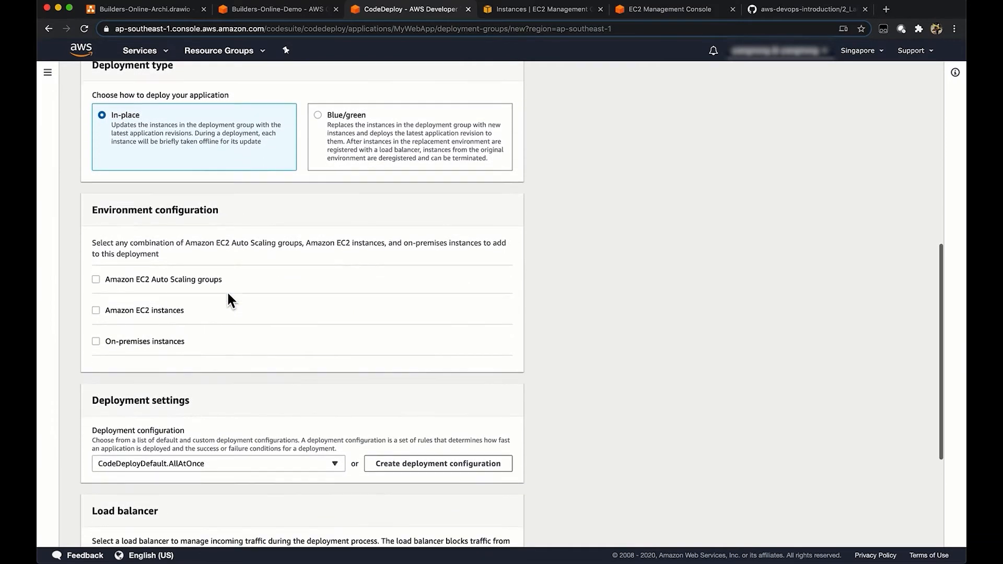
left_click(163, 316)
scroll(190, 340, "down", 2)
scroll(190, 341, "down", 3)
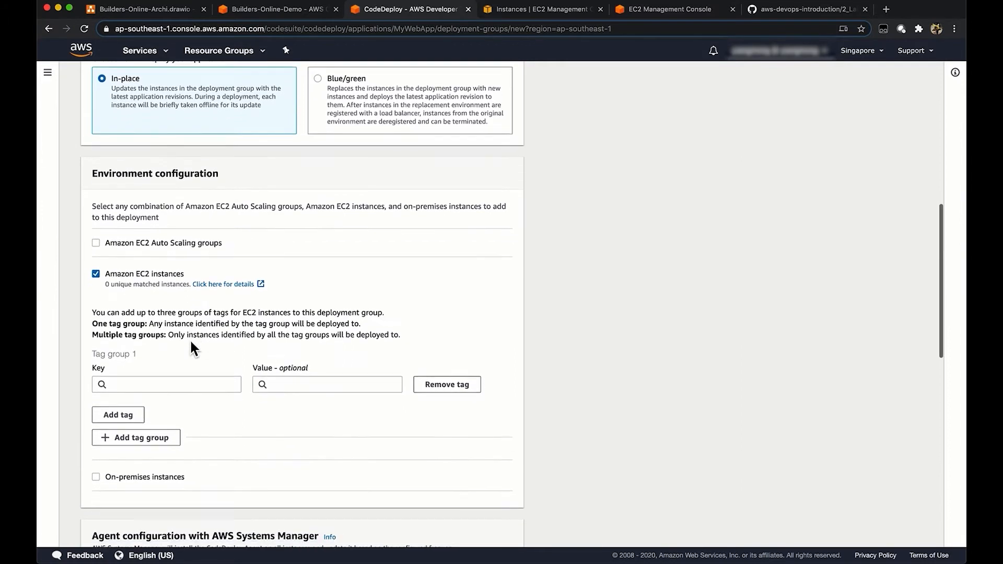
left_click(183, 340)
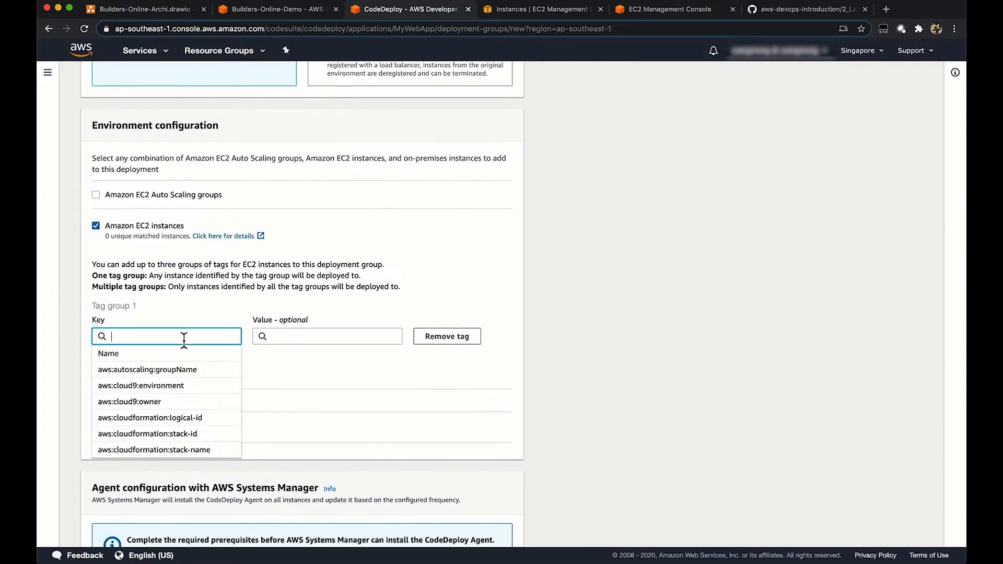
type("Name")
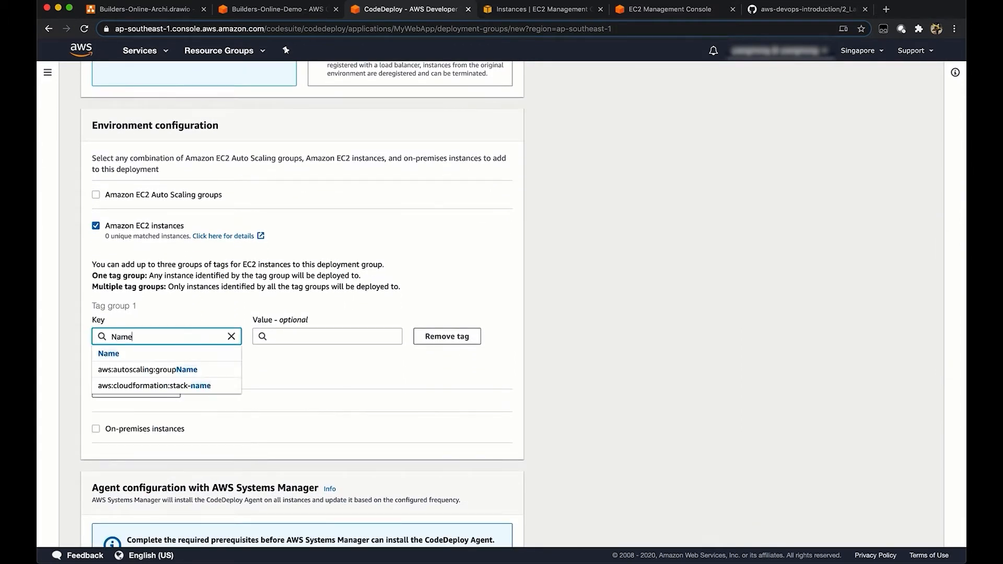
left_click(189, 355)
left_click(333, 340)
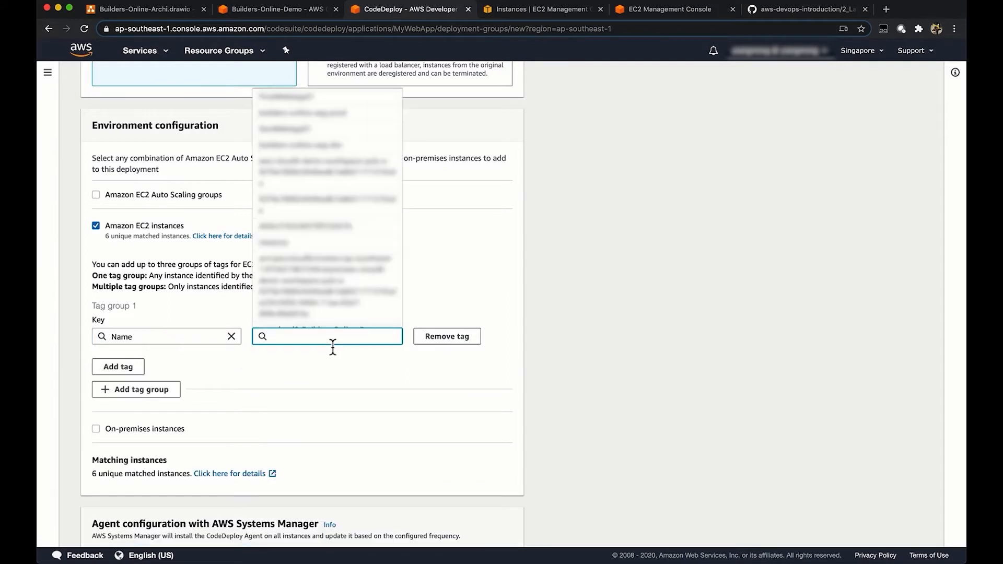
left_click(311, 132)
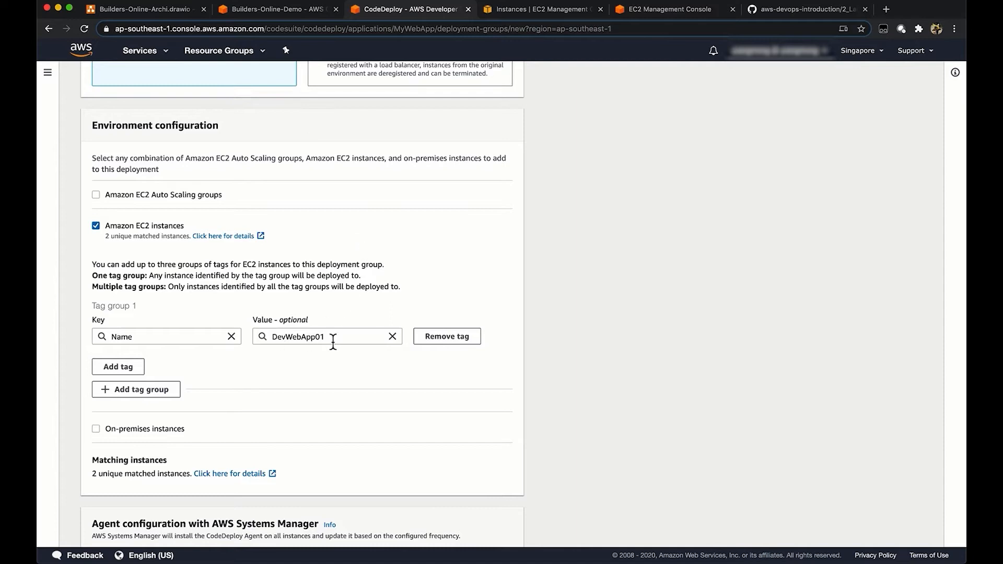
Step: Check the Name tag of the selected DevWebApp01 instance in the EC2 console and return to the deployment group form
left_click(519, 14)
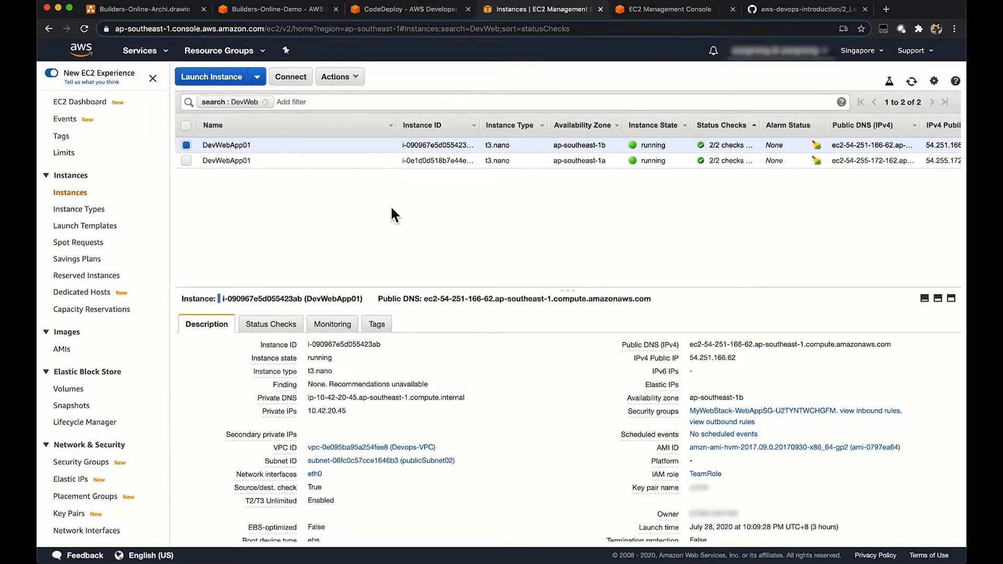
left_click(377, 324)
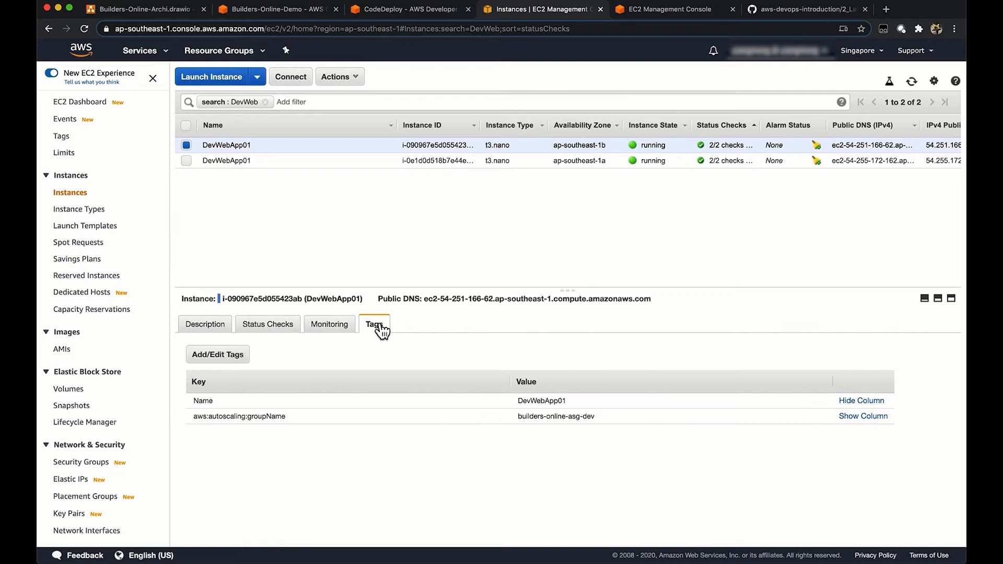
left_click_drag(193, 400, 628, 410)
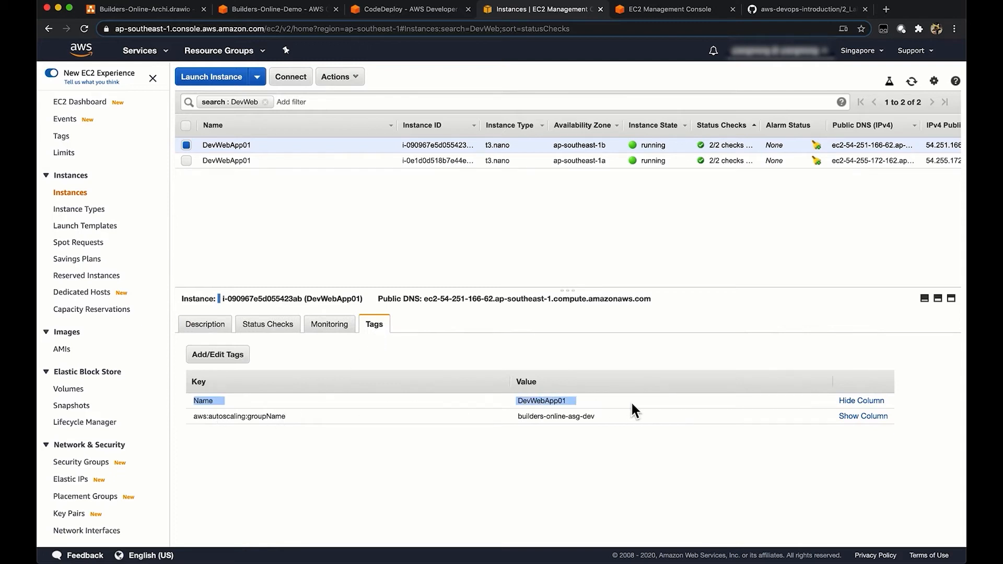
left_click(570, 408)
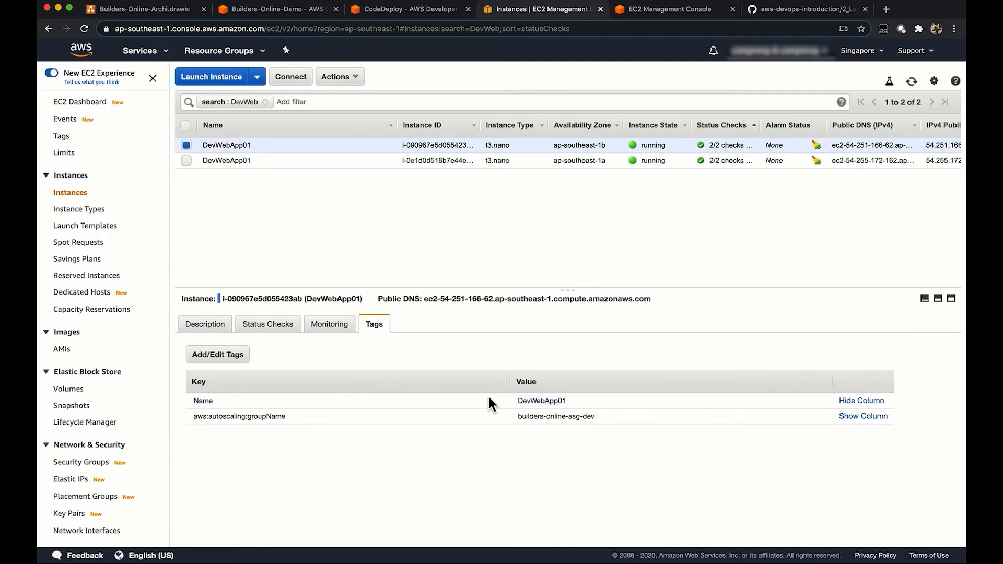
left_click(384, 16)
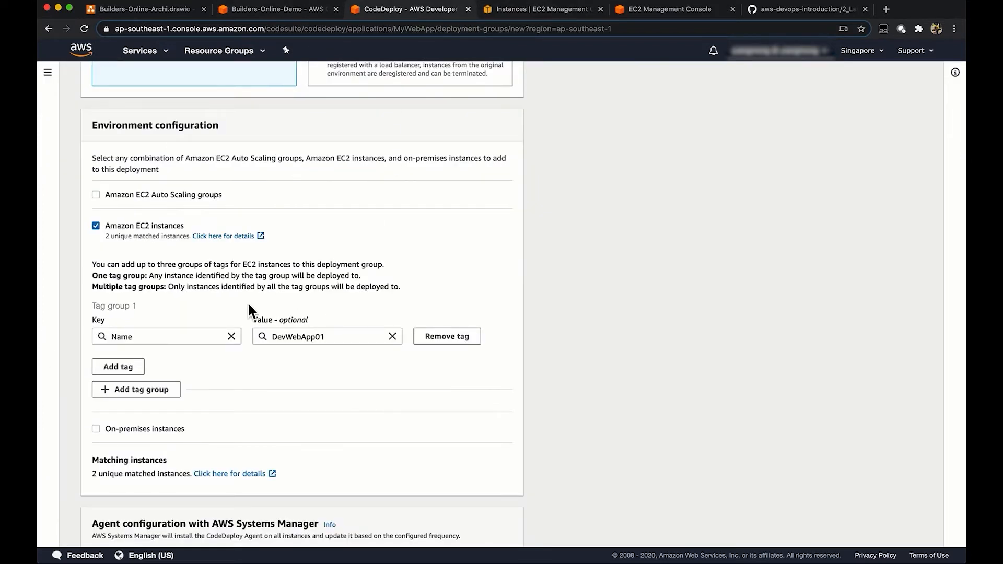
Step: Assign the target group builders-online-tgt-dev to the load balancer and create the WebApp-Dev deployment group
scroll(248, 305, "down", 5)
scroll(280, 350, "down", 3)
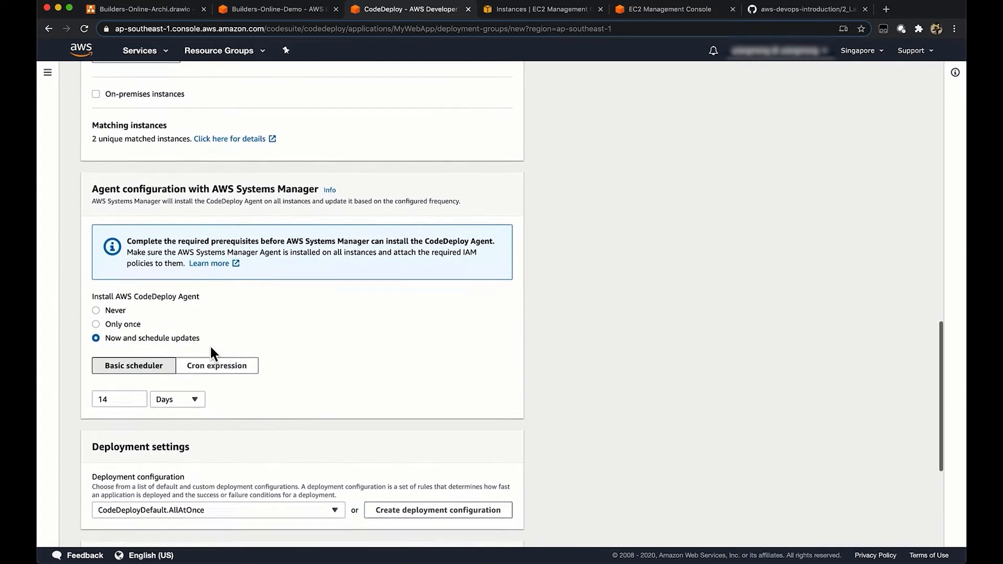
scroll(212, 353, "down", 5)
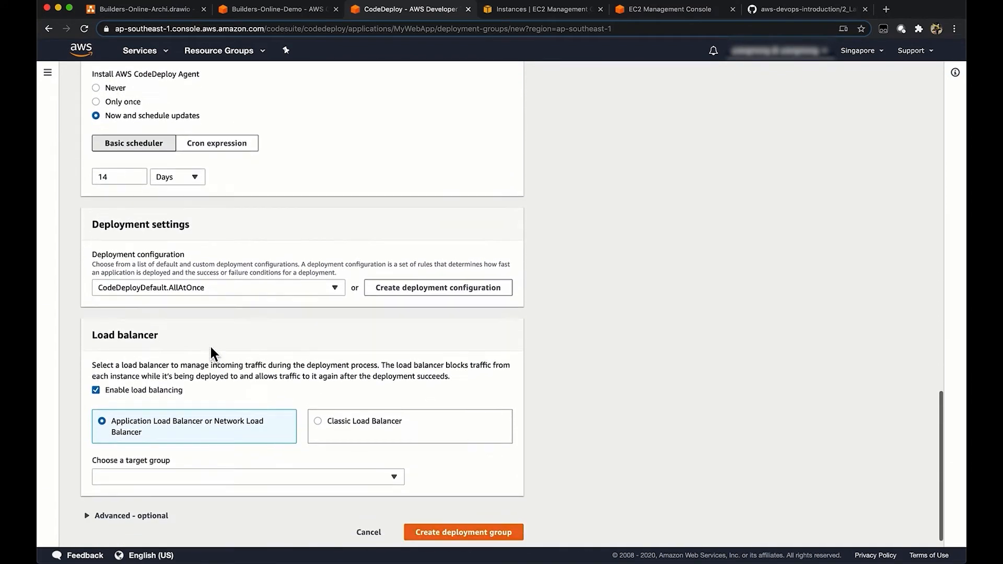
scroll(212, 352, "down", 1)
left_click(249, 462)
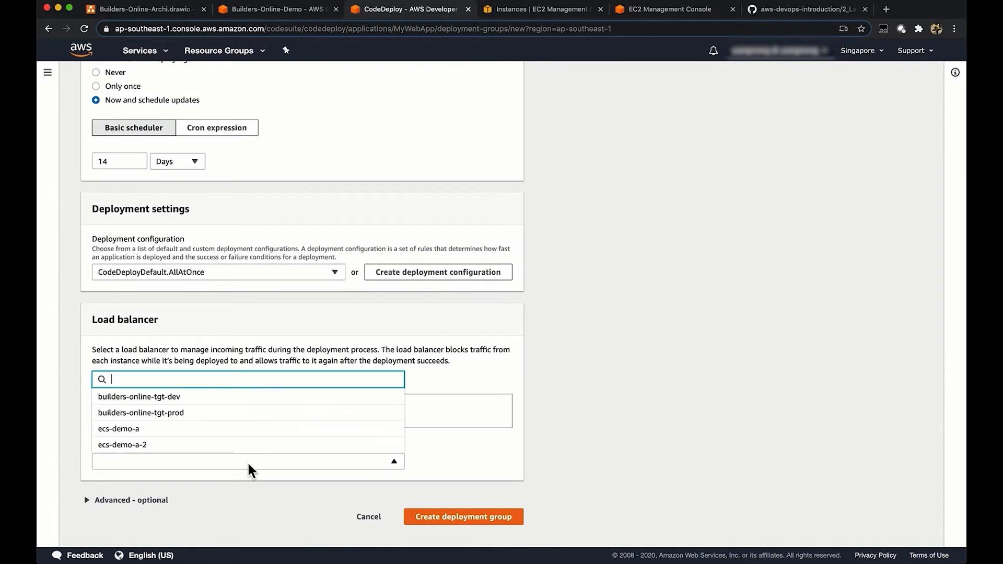
left_click(204, 403)
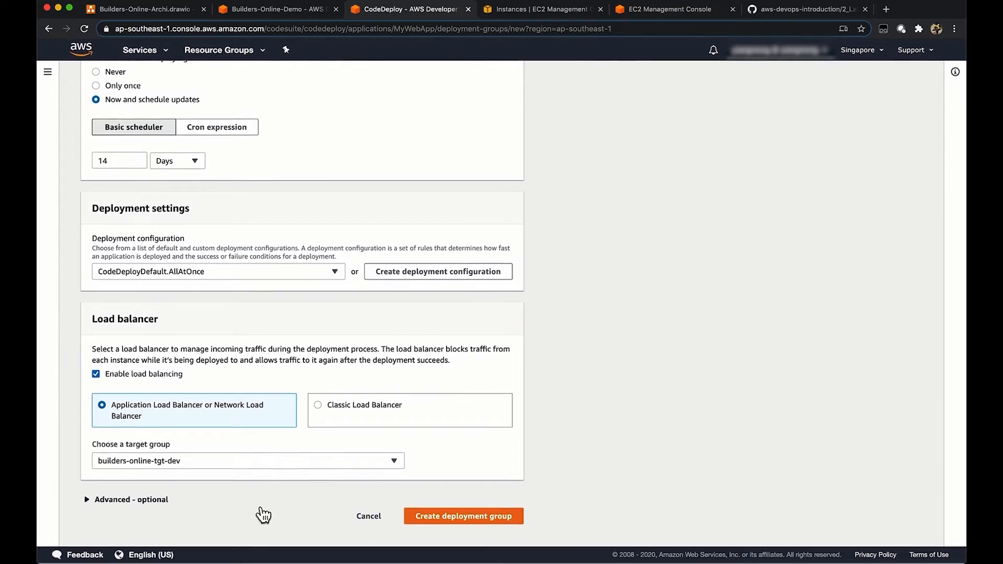
left_click(459, 518)
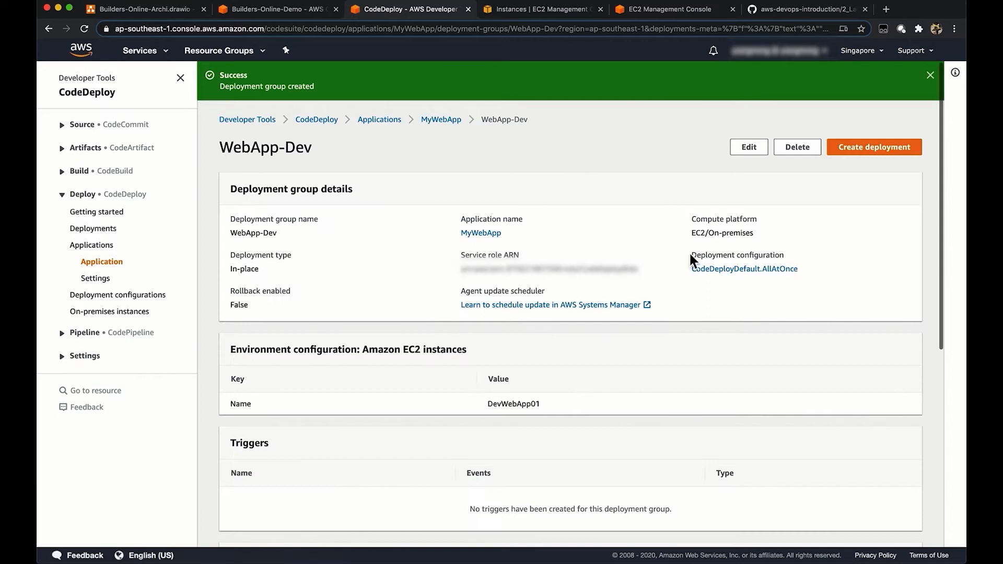
left_click(882, 154)
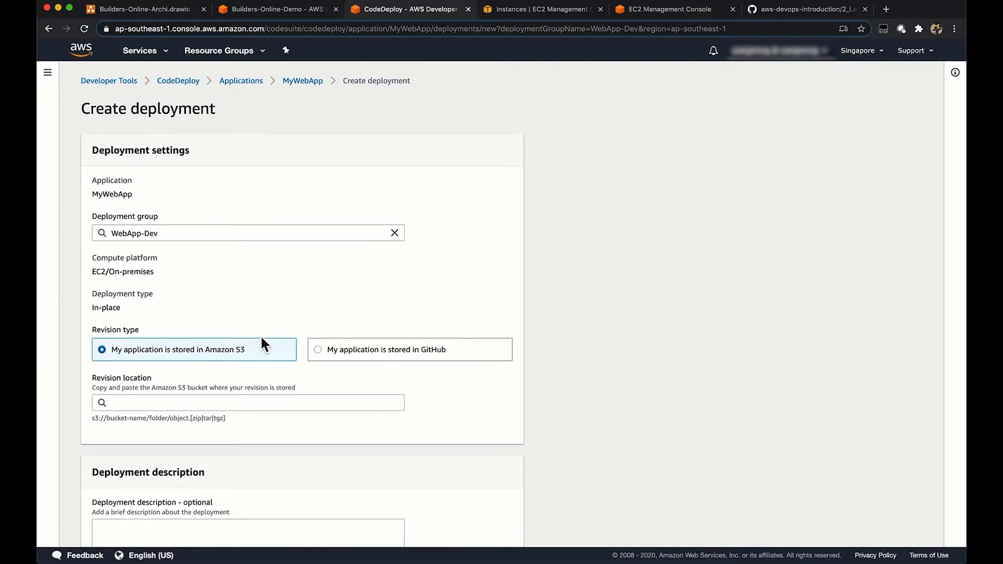
left_click(237, 403)
type("https://builders-online.s3-ap-southeast-1.amazonaws.com/WebAppOutputArtifact.zip")
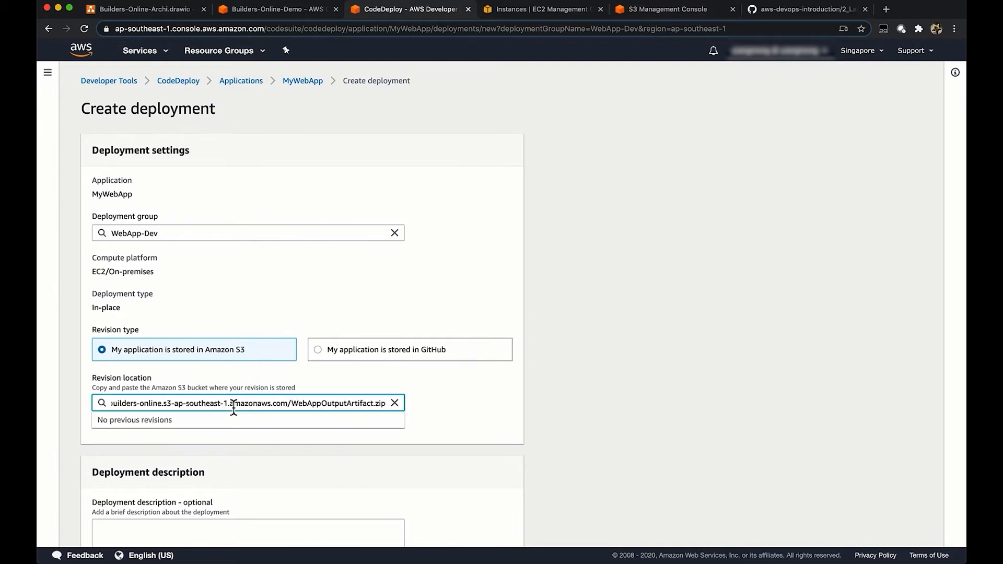
left_click(467, 413)
scroll(467, 414, "down", 3)
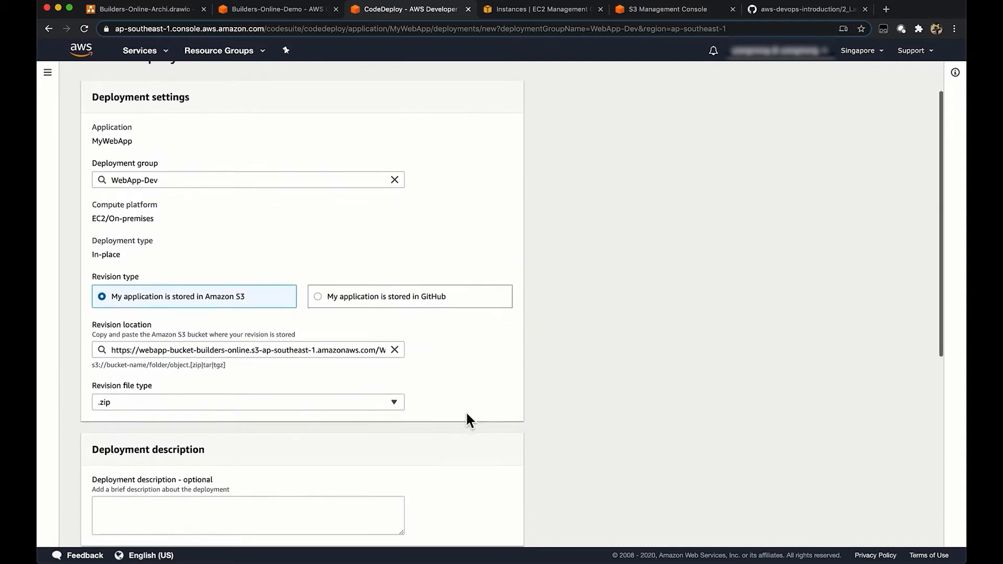
scroll(467, 415, "down", 3)
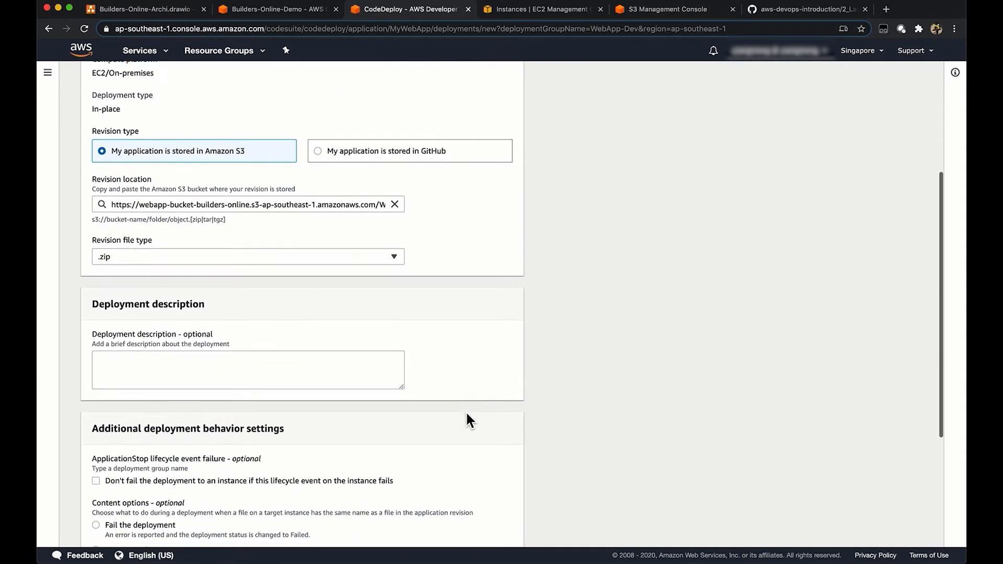
scroll(466, 416, "down", 3)
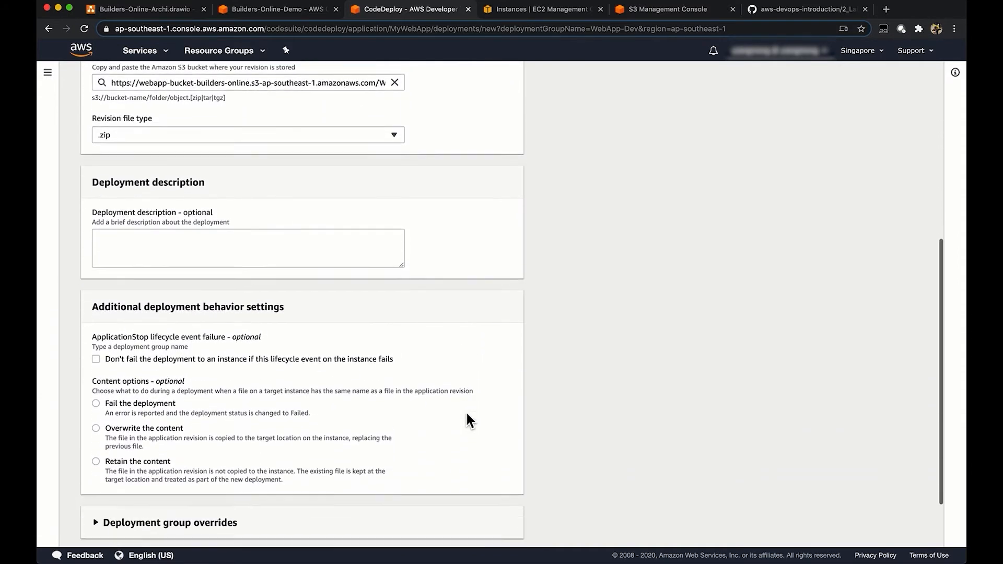
scroll(467, 417, "down", 2)
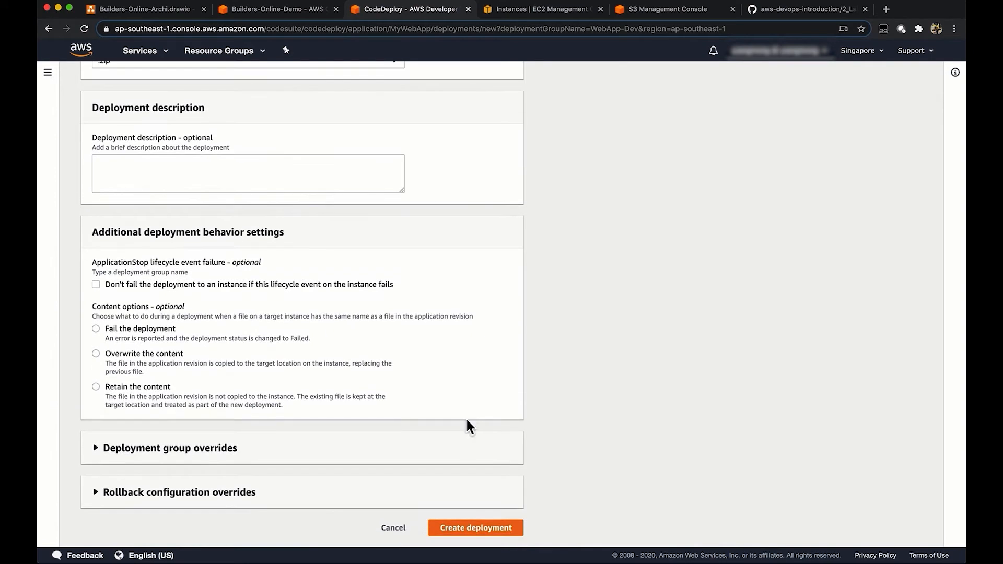
left_click(496, 531)
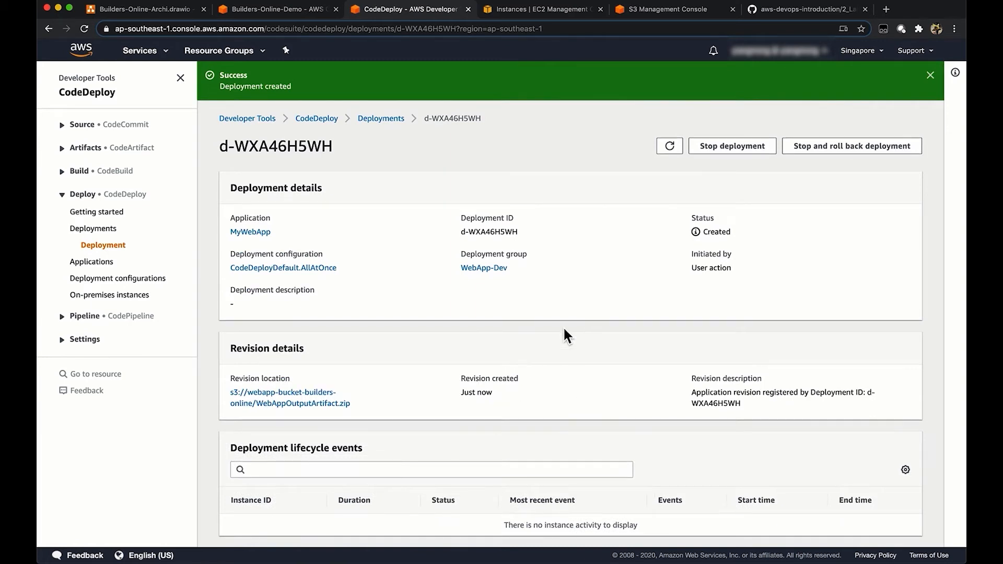
Step: Examine the deployment's lifecycle events for an instance, along with its overall status and instance list
scroll(437, 286, "down", 4)
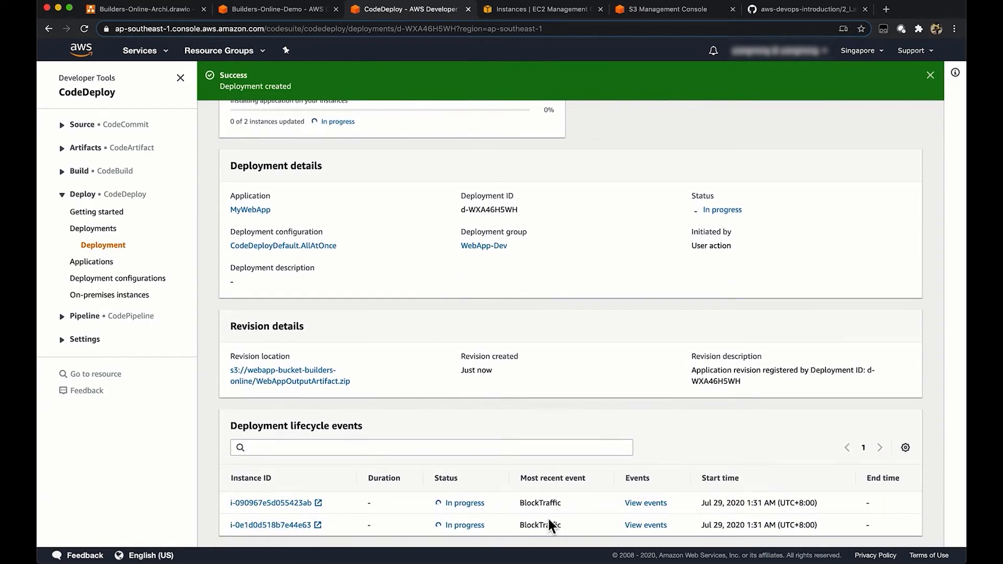
left_click(639, 505)
scroll(519, 311, "down", 4)
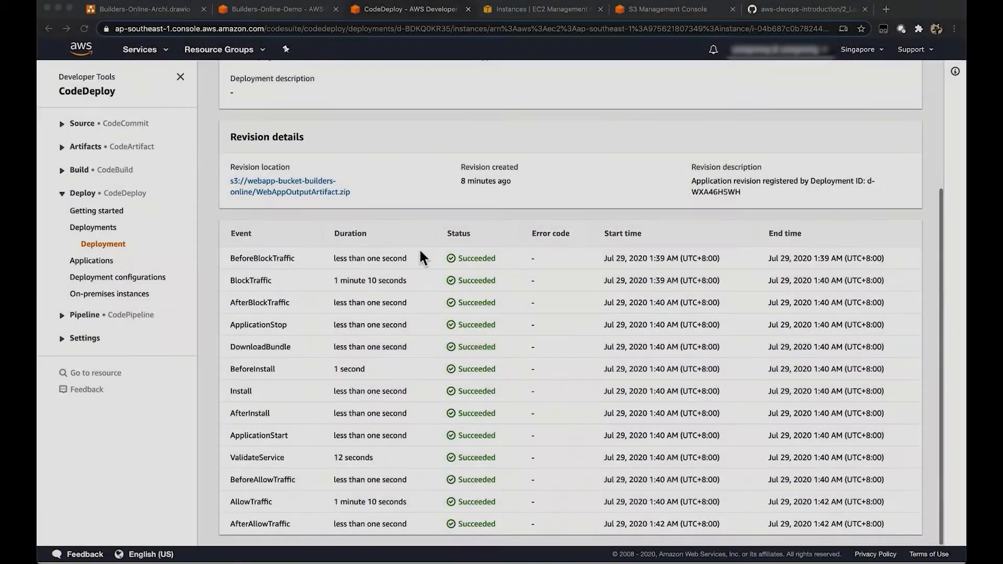
scroll(376, 299, "up", 4)
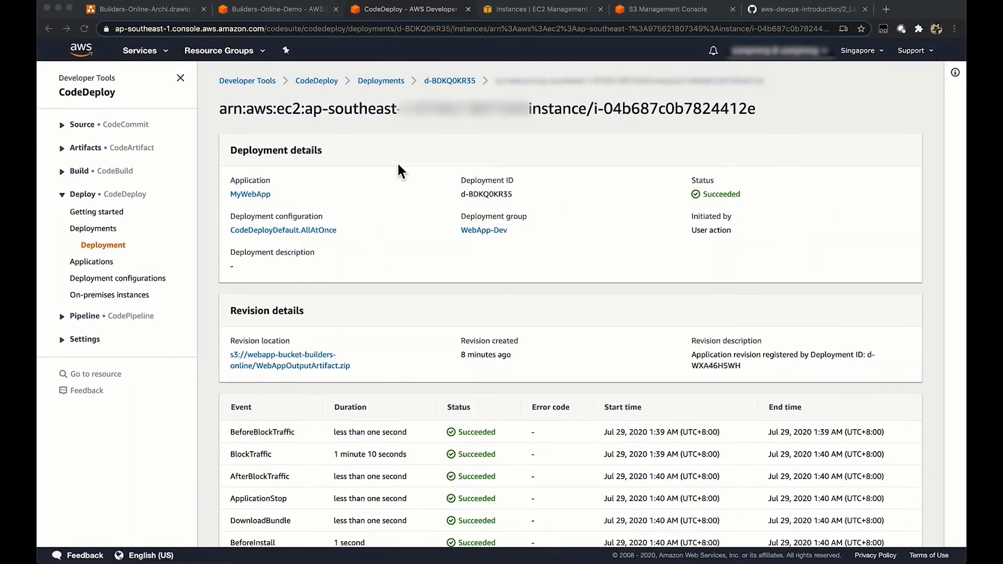
left_click(447, 83)
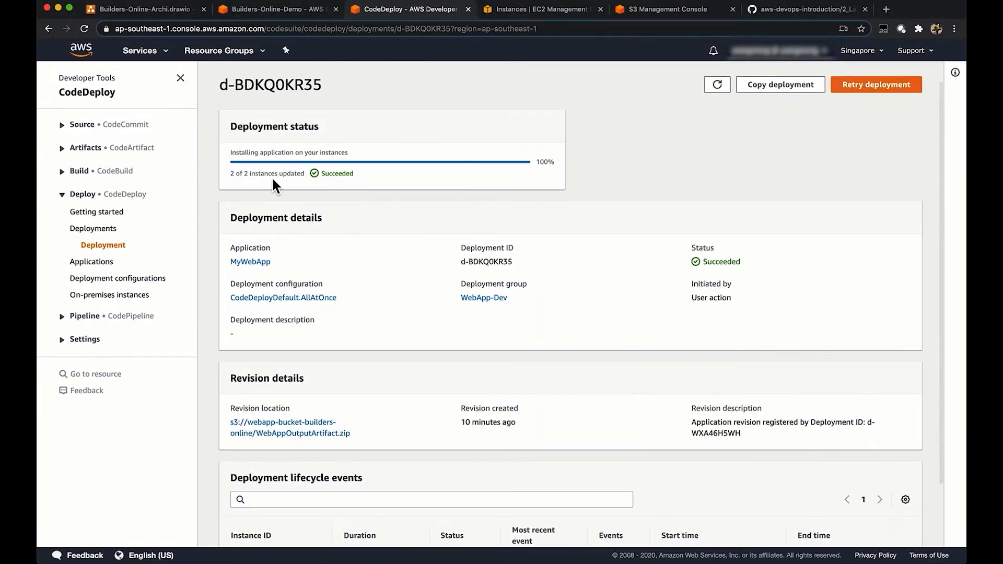
scroll(433, 262, "down", 3)
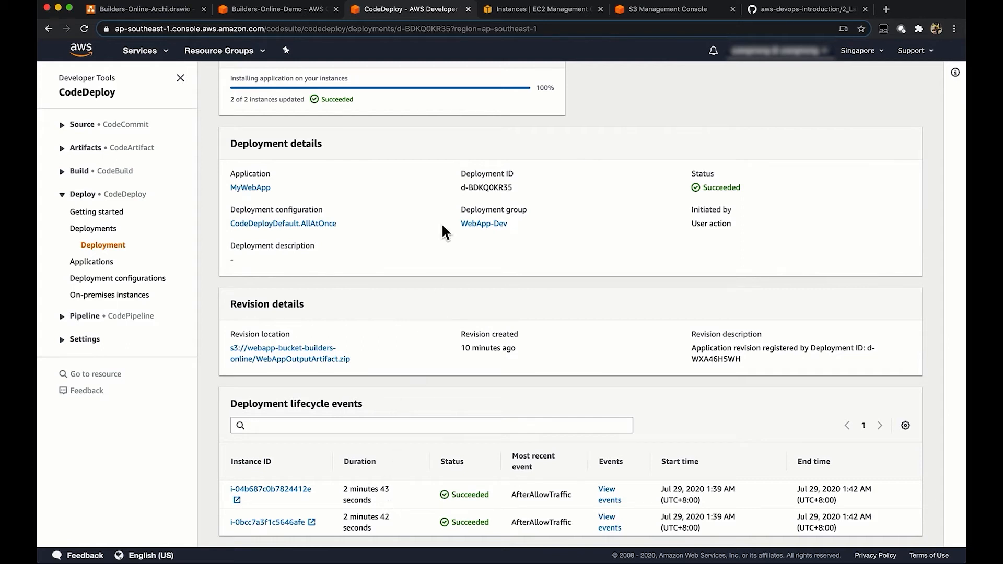
Step: Copy the public IP of the running DevWebApp01 instance in ap-southeast-1b from EC2, open it in a new browser tab and look through the page
left_click(544, 13)
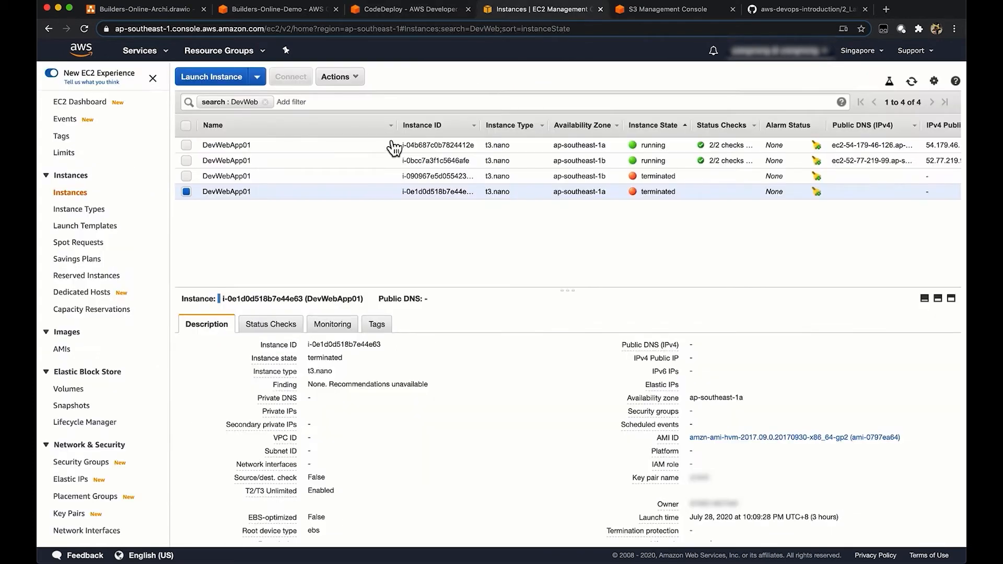
left_click(332, 162)
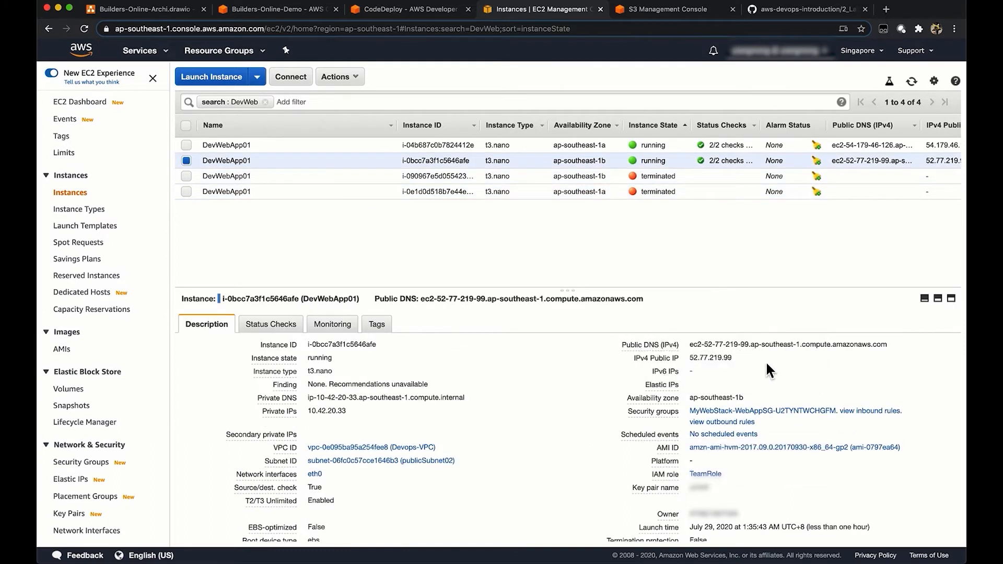
left_click(741, 359)
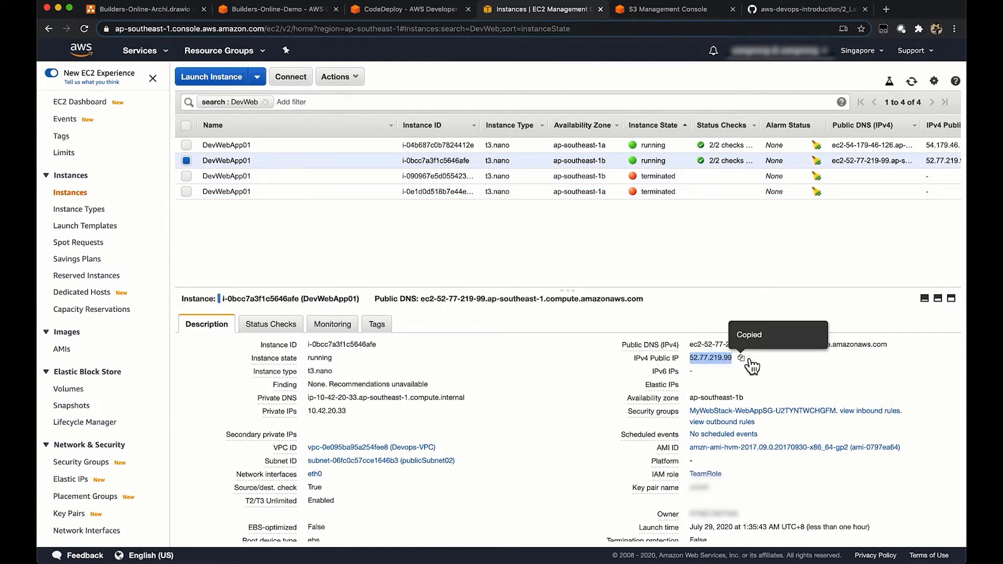
left_click(887, 10)
key("super+v")
key("Return")
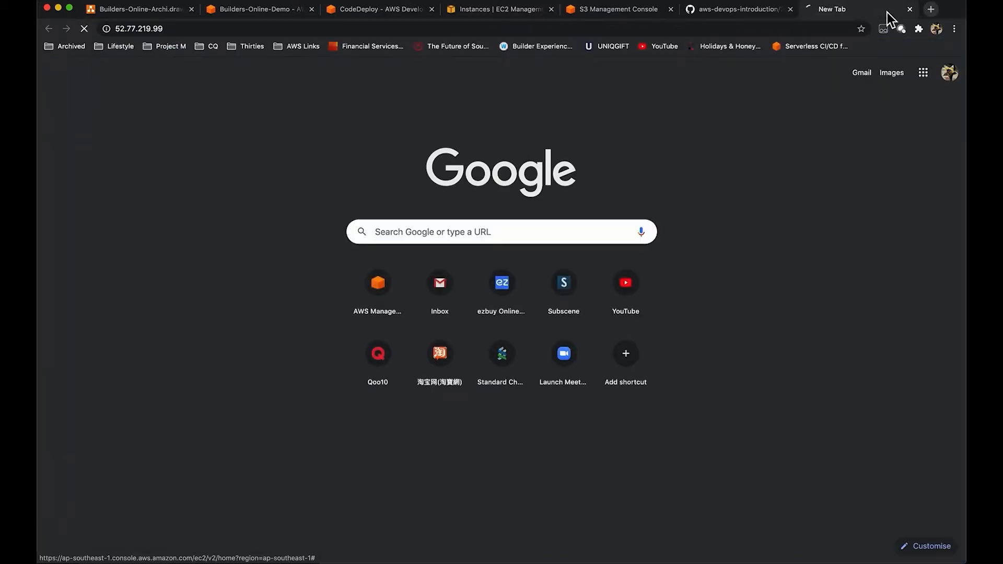
scroll(401, 173, "down", 3)
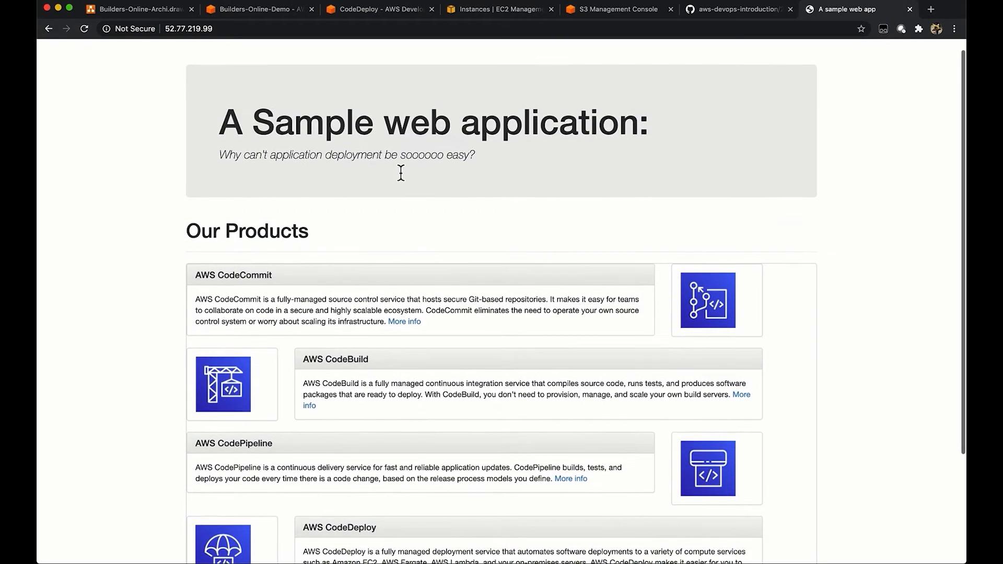
scroll(401, 173, "down", 4)
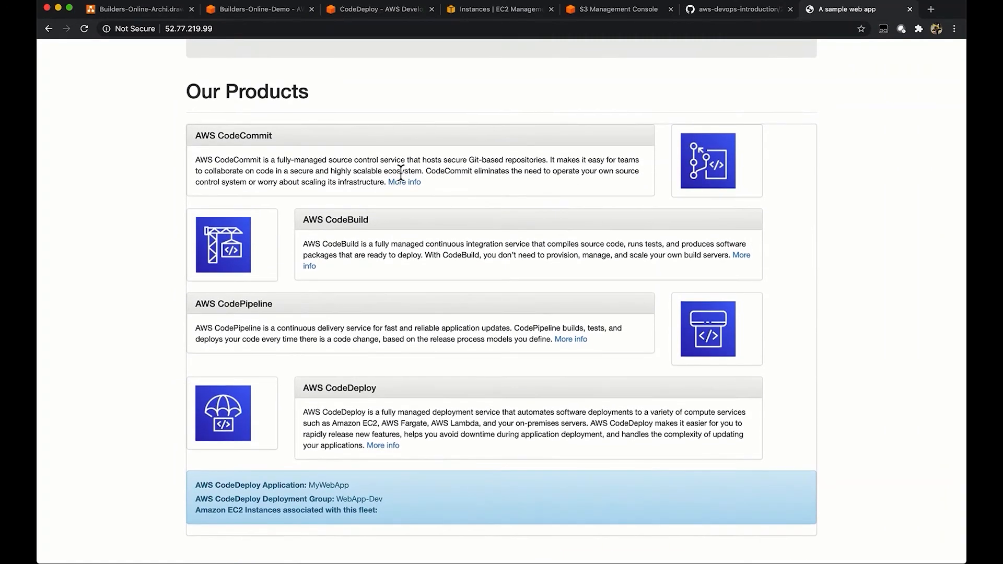
scroll(401, 173, "up", 5)
scroll(401, 173, "up", 1)
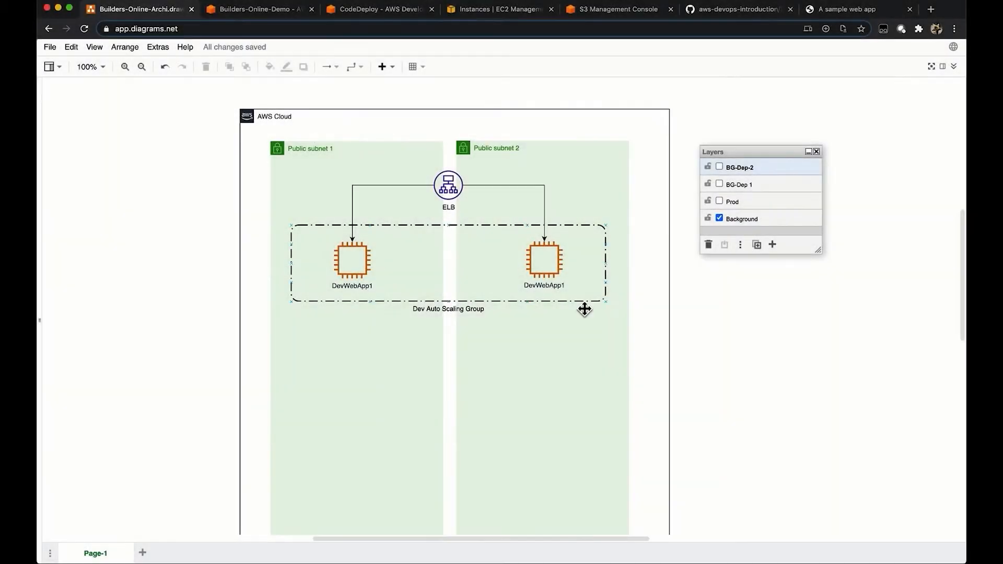
Step: Show the Prod layer in the diagrams.net architecture diagram and review the production environment
left_click(720, 202)
scroll(631, 319, "down", 3)
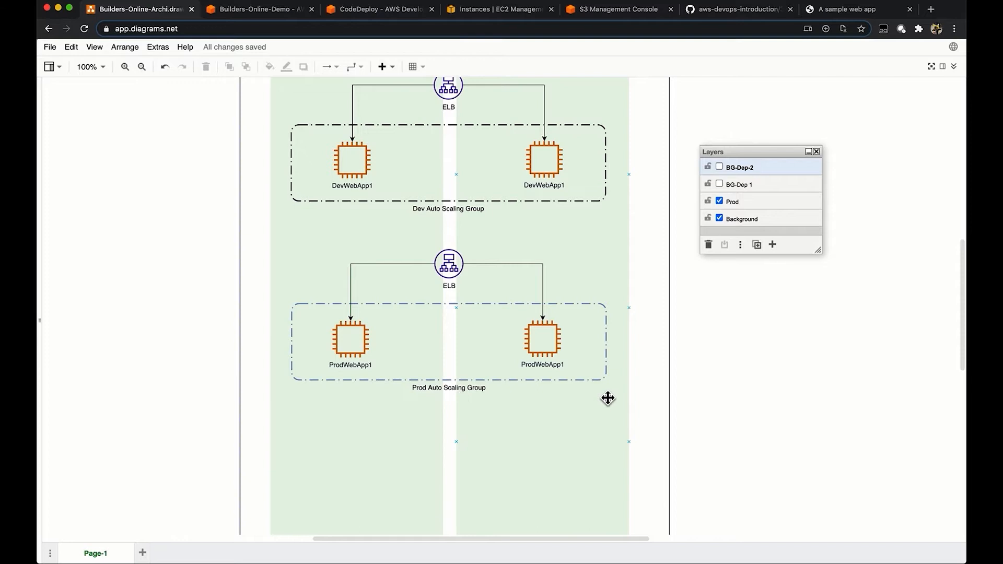
scroll(607, 398, "down", 1)
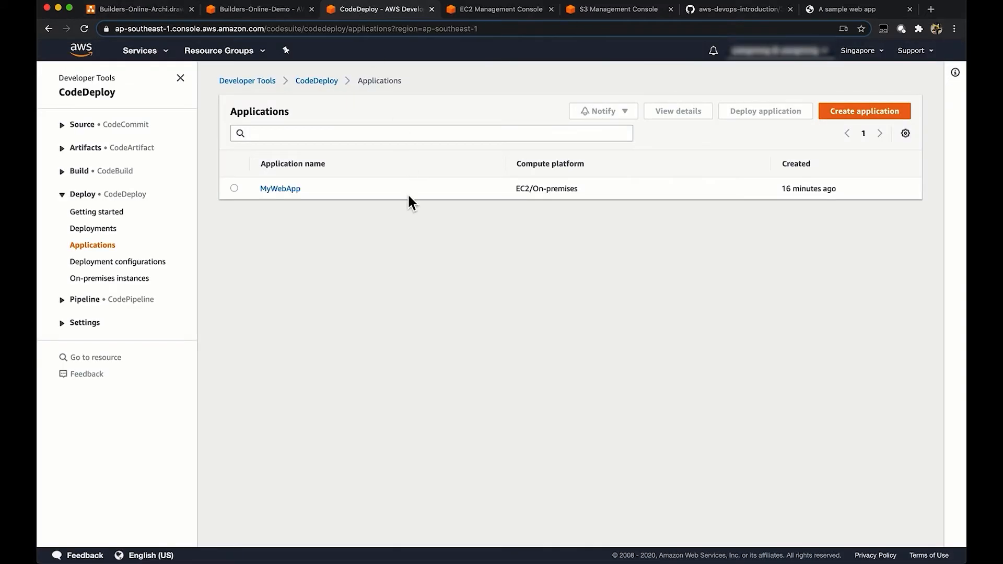
Step: Start a new deployment group named WebApp-Prod for the CodeDeploy application MyWebApp
left_click(281, 189)
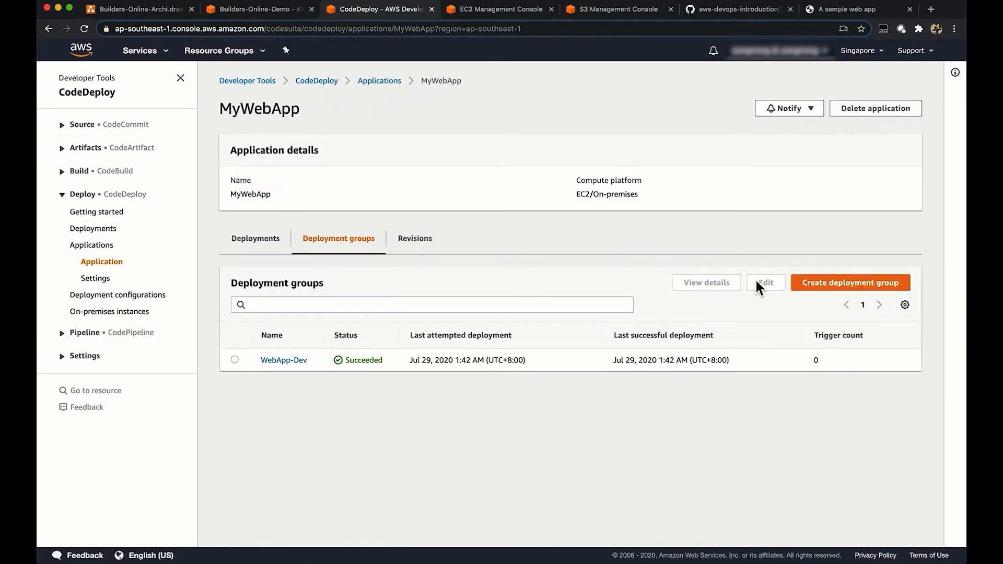
left_click(824, 287)
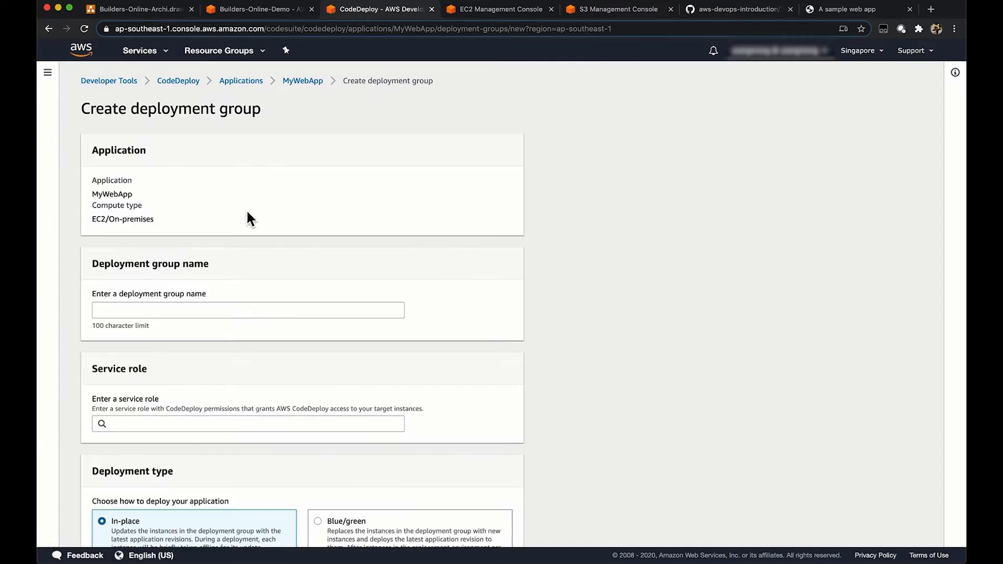
left_click(201, 310)
type("We")
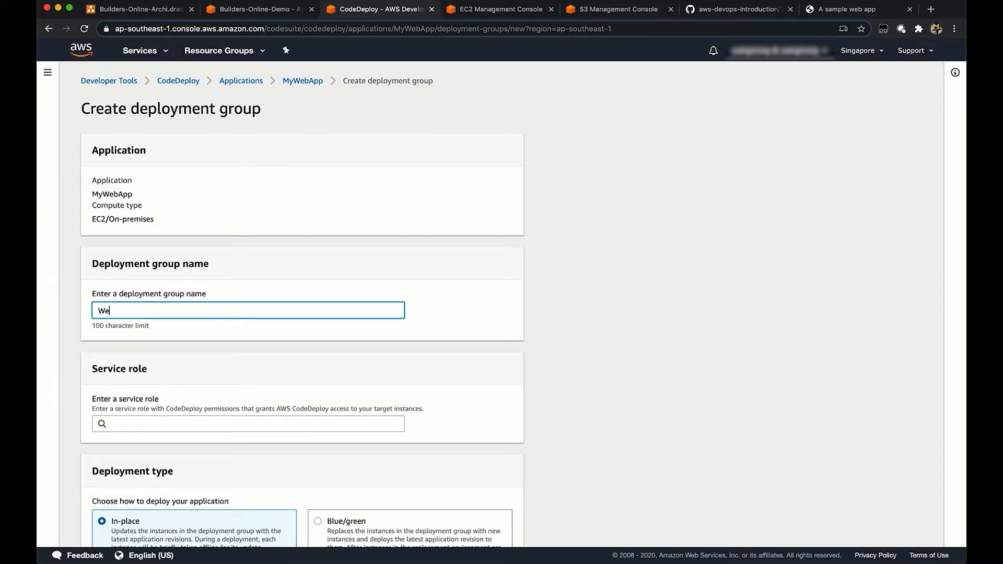
type("bApp=")
scroll(302, 313, "down", 2)
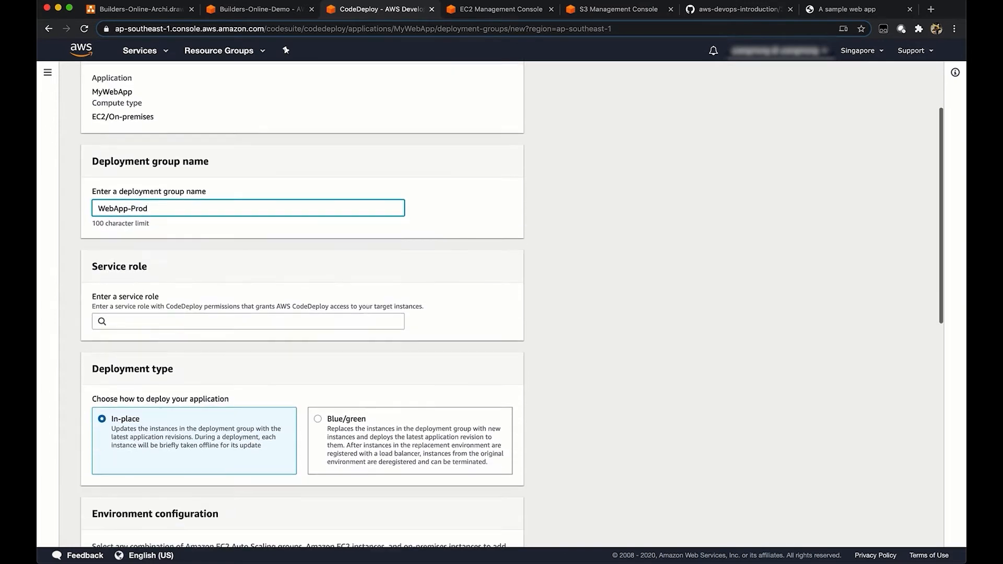
Step: Assign the CodeDeployRole service role to WebApp-Prod and choose the Blue/green deployment type
left_click(180, 322)
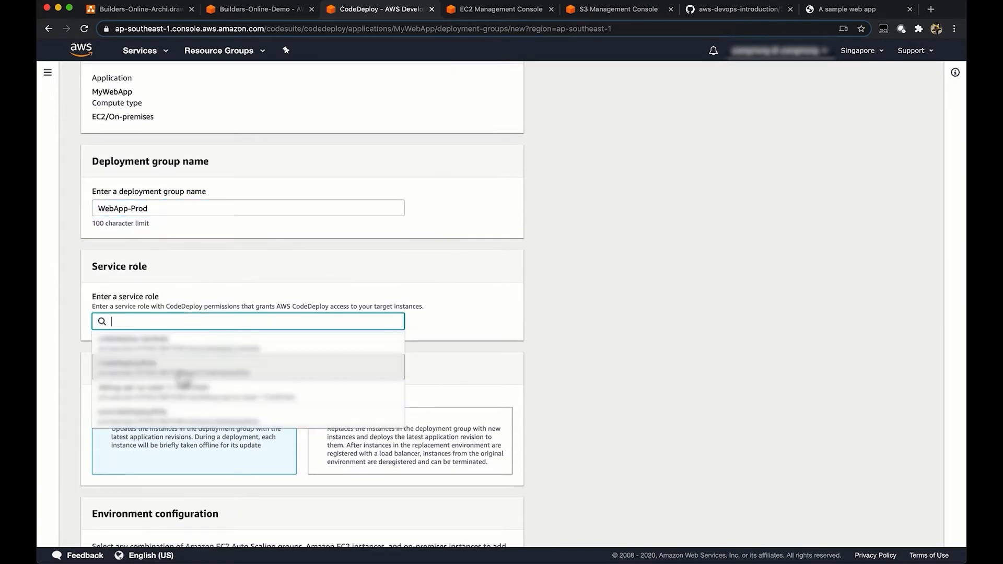
left_click(177, 368)
scroll(346, 365, "down", 2)
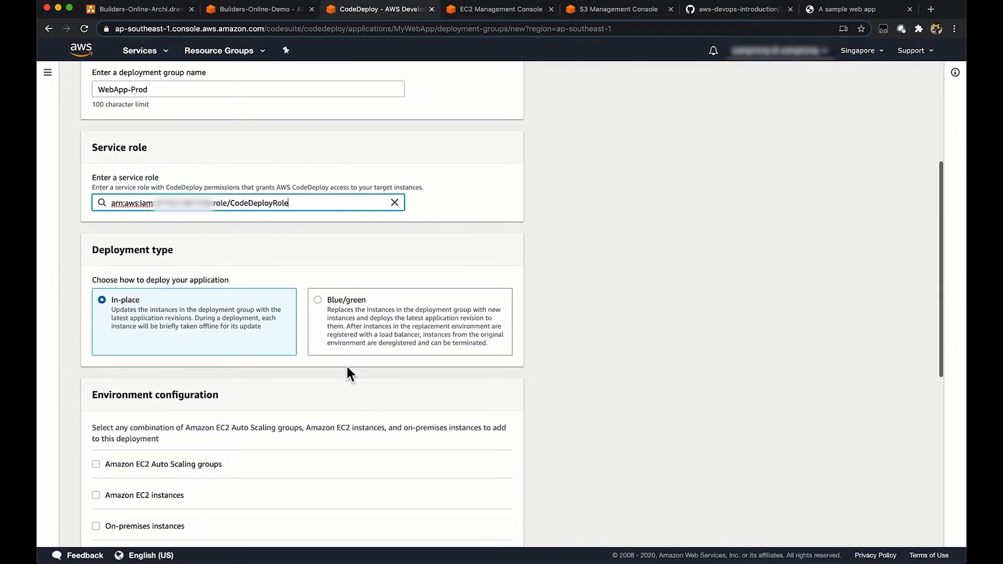
left_click(369, 319)
Step: Choose builders-online-asg-prod as the EC2 Auto Scaling group for the blue/green environment
scroll(363, 375, "down", 3)
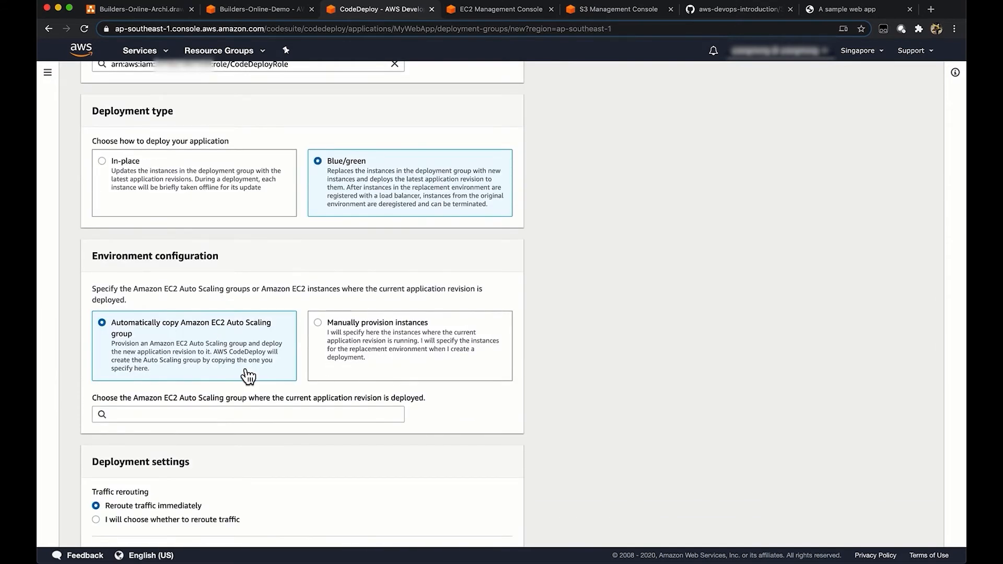
scroll(246, 374, "down", 2)
left_click(216, 336)
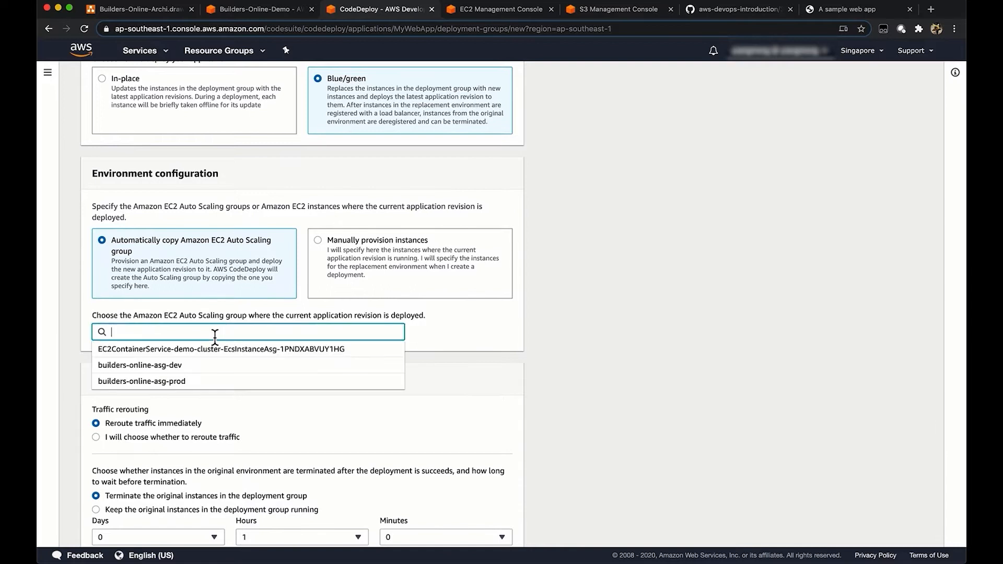
left_click(209, 381)
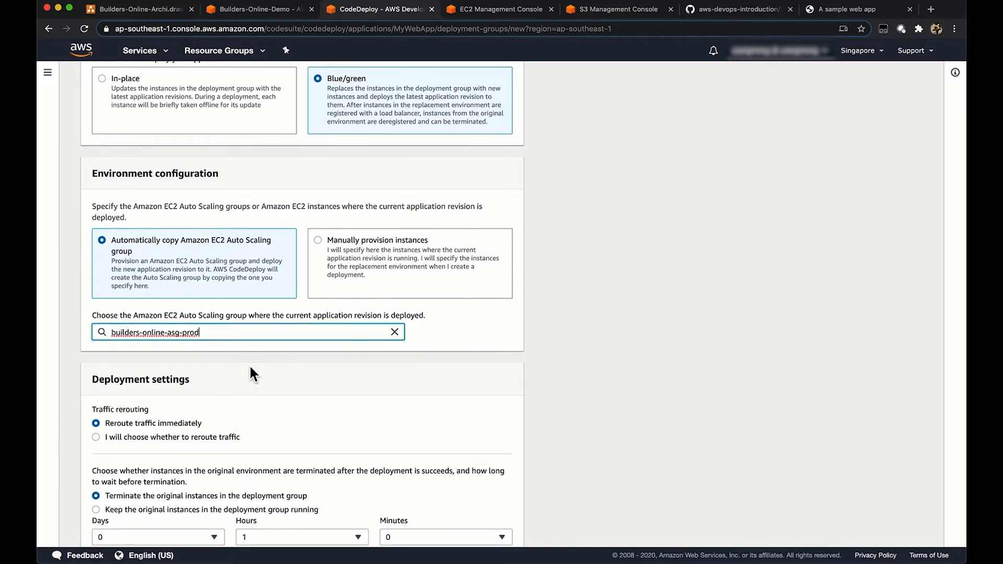
Step: Select builders-online-tgt-prod as the load balancer target group for WebApp-Prod and create the deployment group
scroll(250, 368, "down", 3)
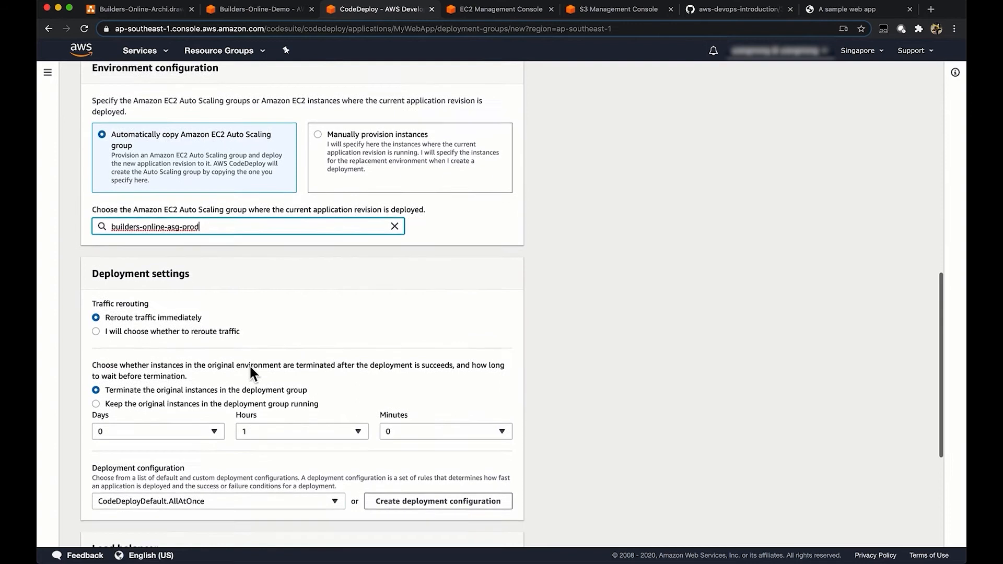
left_click(161, 306)
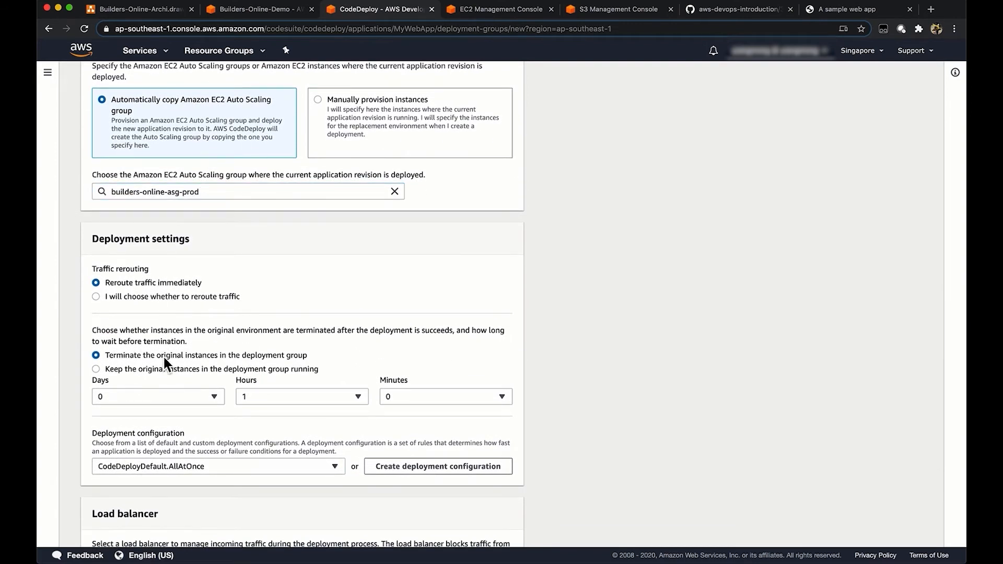
scroll(210, 359, "down", 3)
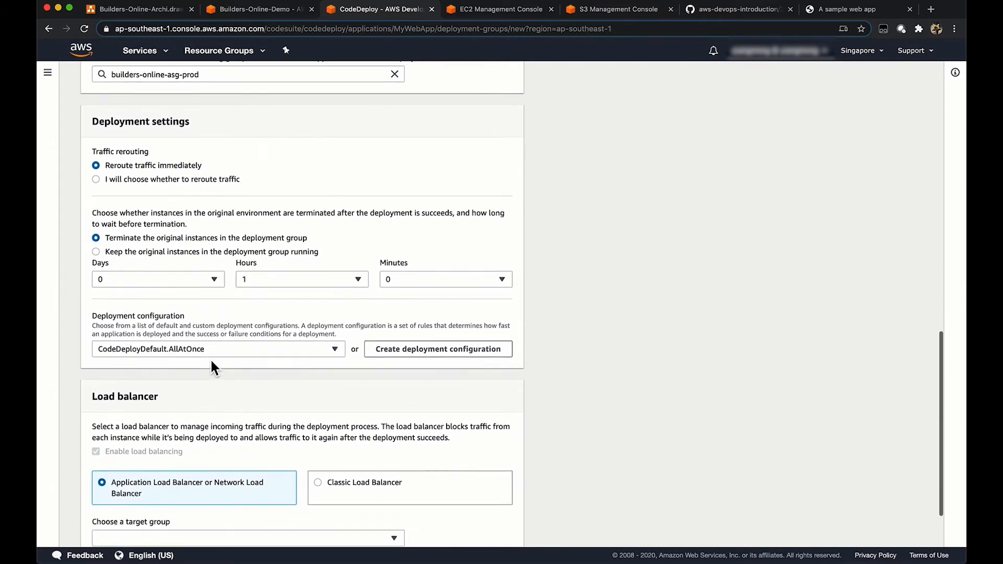
scroll(210, 358, "down", 2)
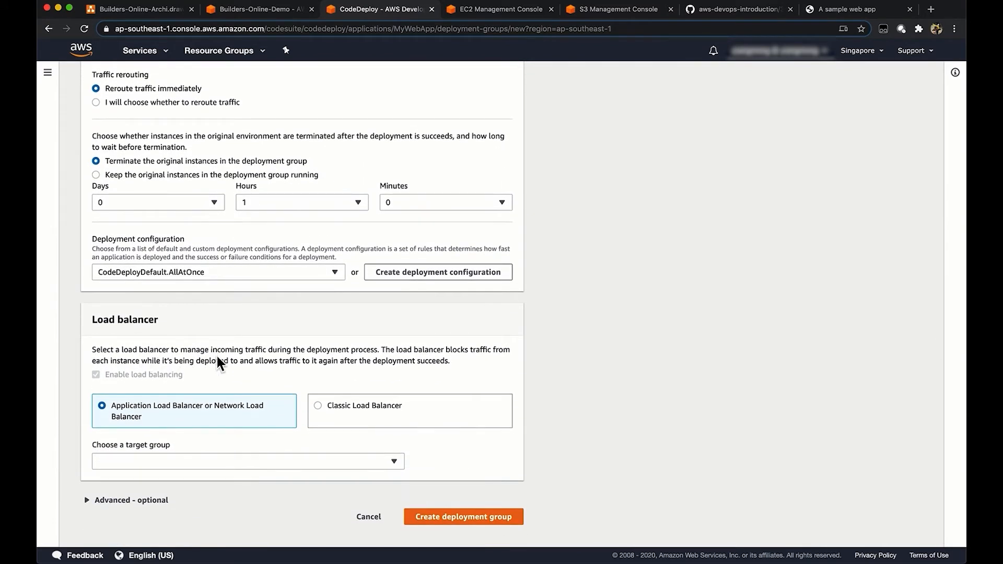
left_click(256, 465)
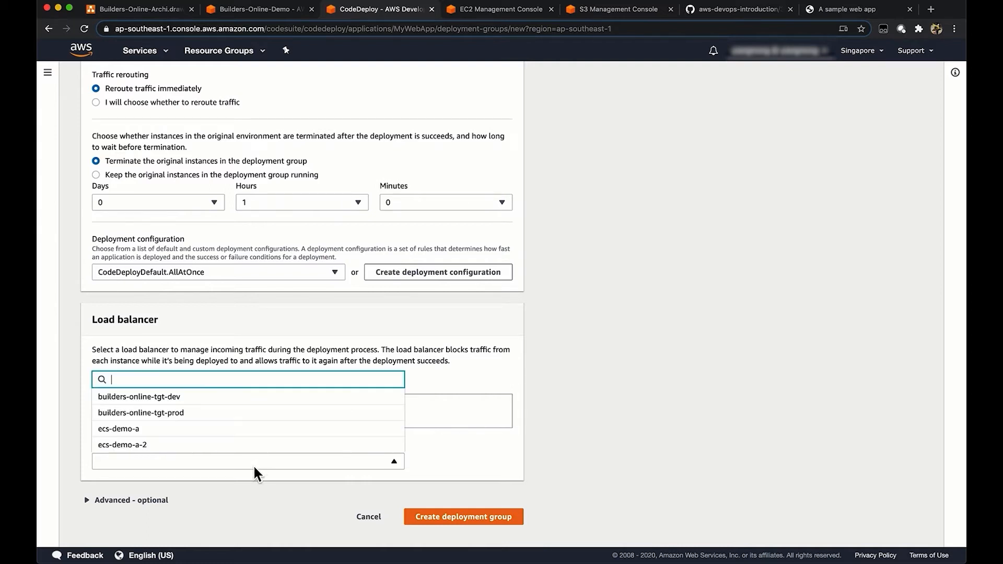
left_click(212, 413)
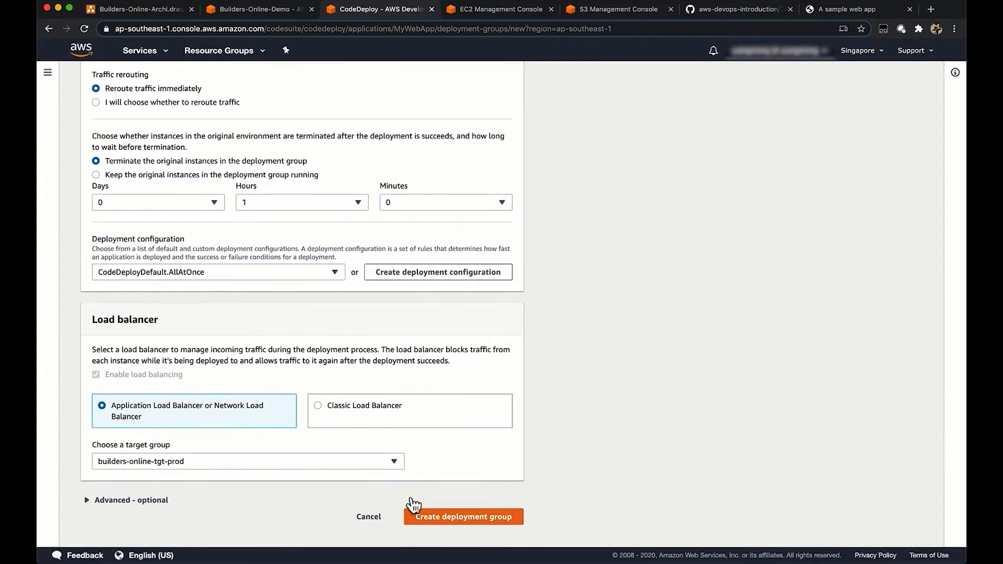
left_click(456, 520)
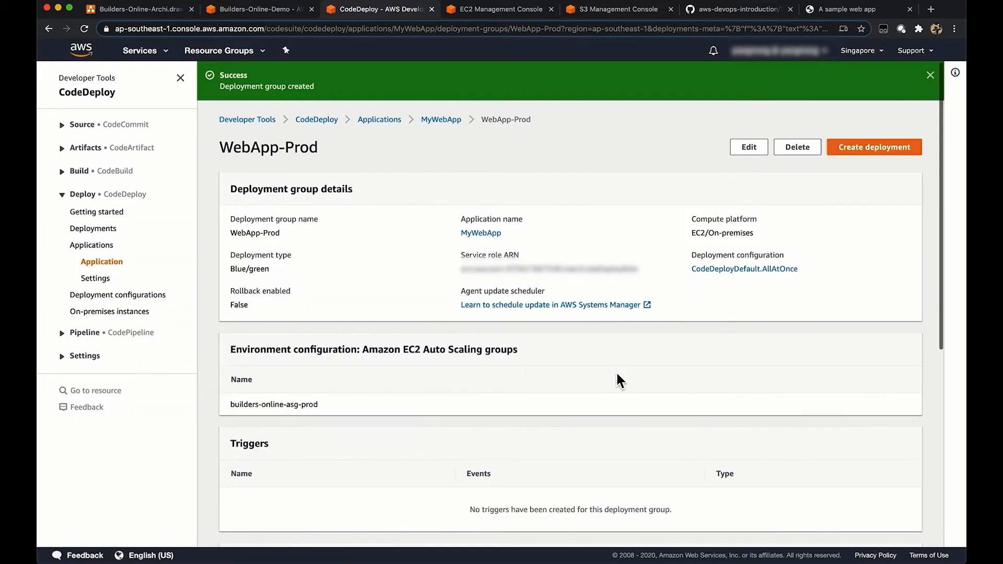
Step: Switch to the diagrams.net architecture diagram and show the BG-Dep 1 layer
left_click(140, 15)
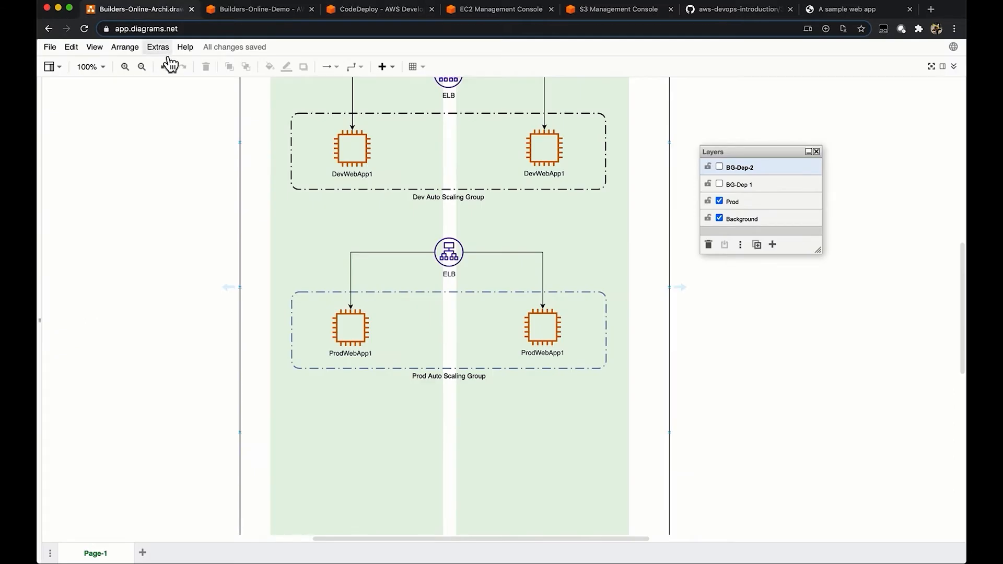
left_click(533, 360)
left_click(720, 183)
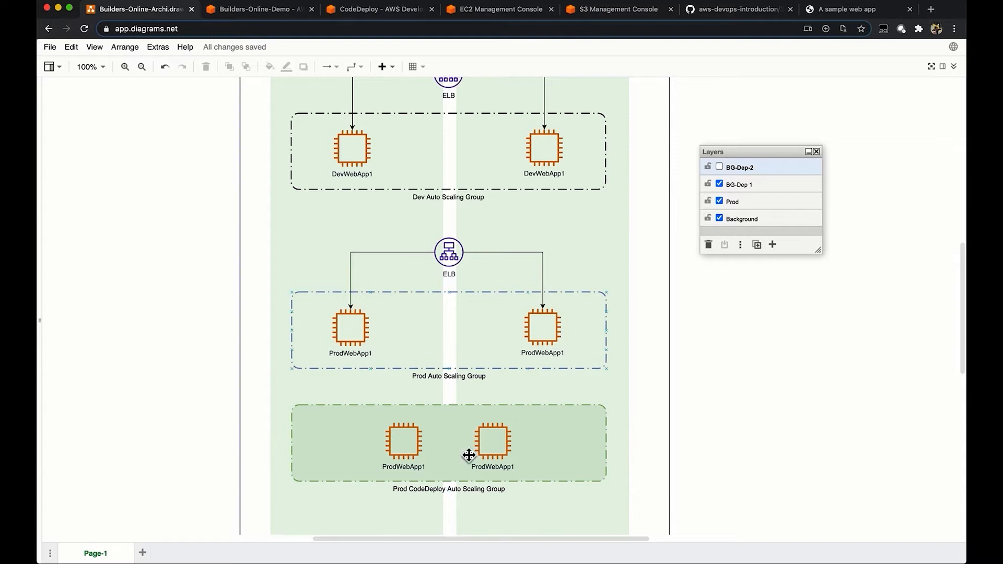
Step: Start a CodeDeploy deployment for WebApp-Prod with revision location s3://webapp-bucket-builders-online/WebAppOutputArtifact.zip
left_click(363, 12)
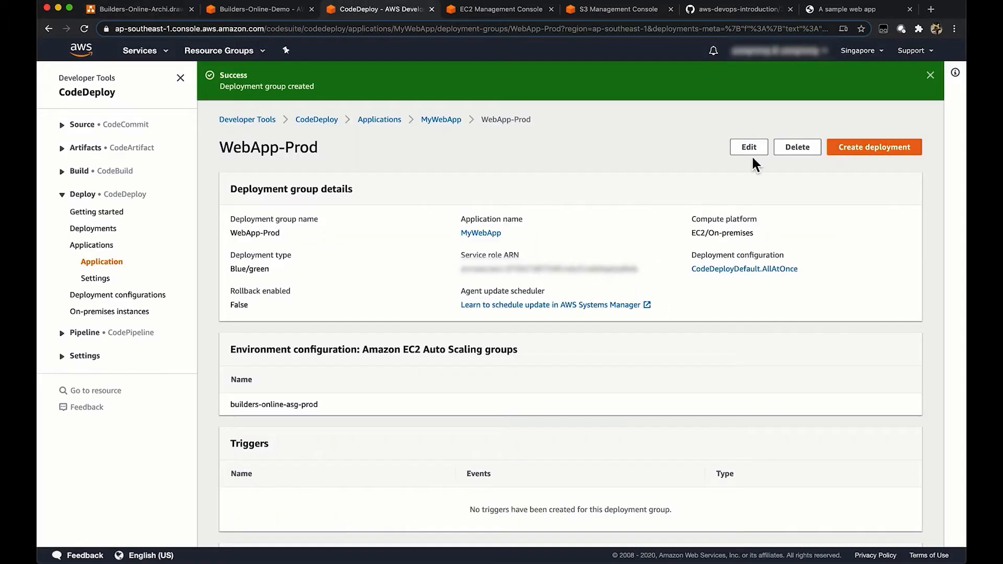
left_click(871, 149)
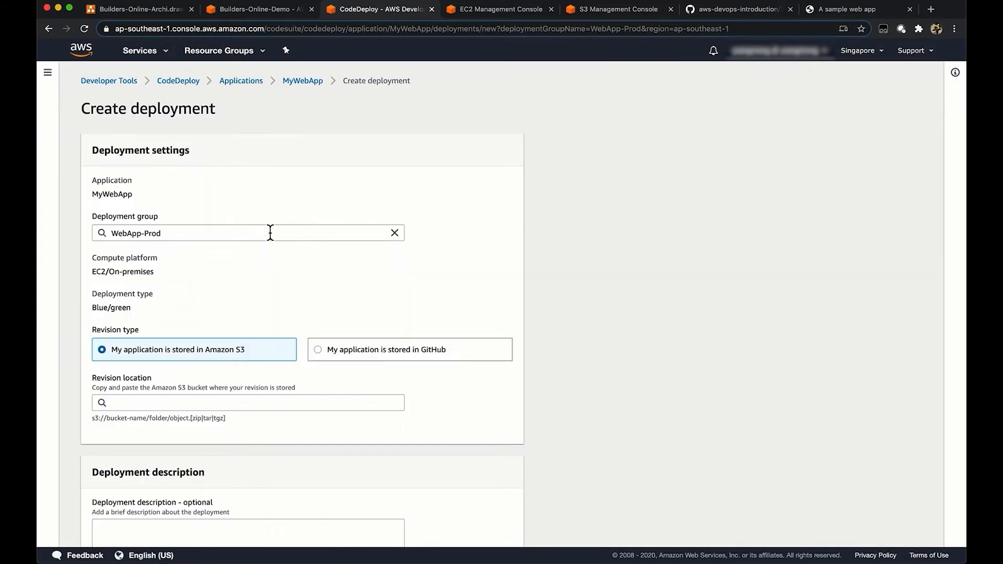
left_click(213, 402)
left_click(230, 429)
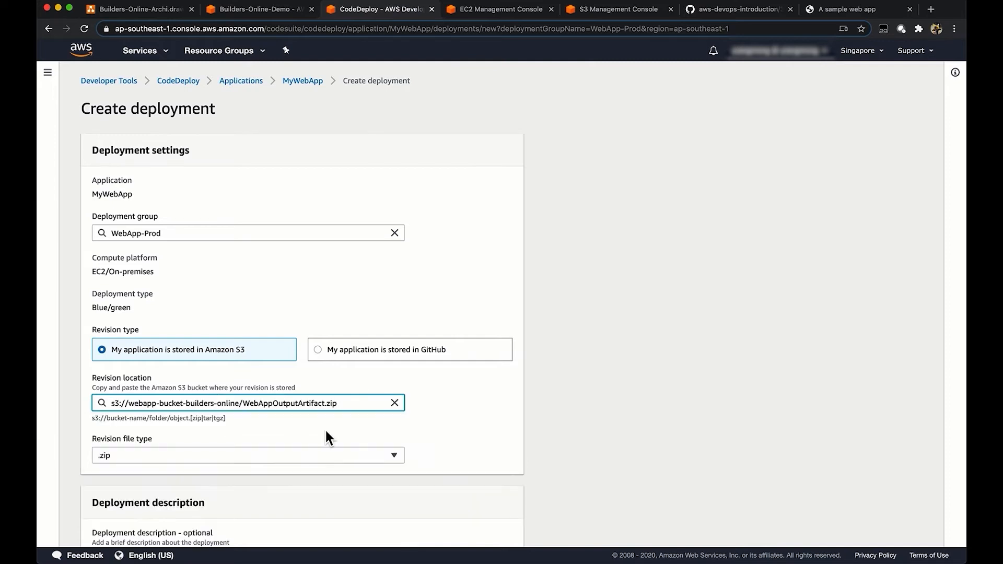
Step: Set the content option to Overwrite the content and create the WebApp-Prod deployment
scroll(326, 432, "down", 5)
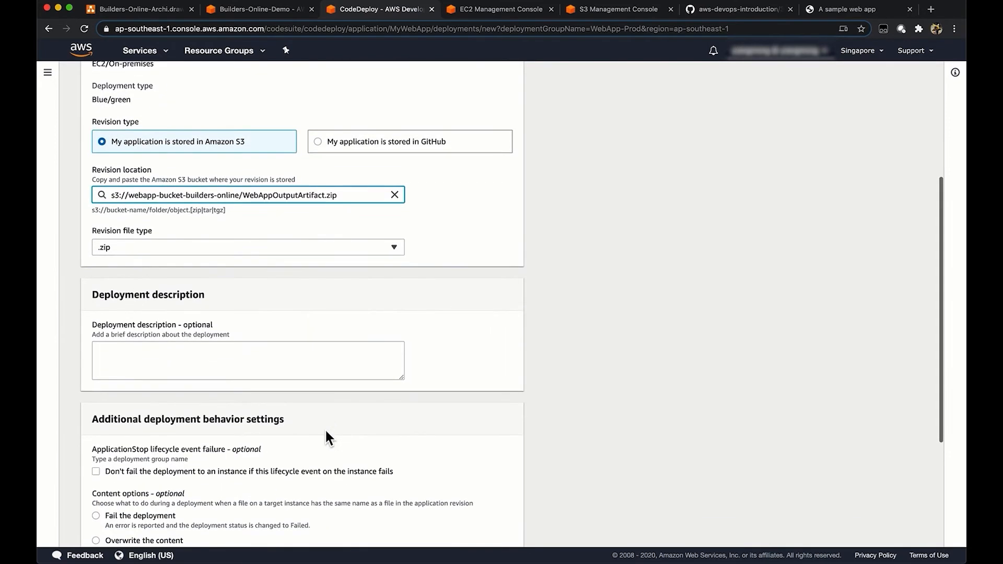
scroll(325, 431, "down", 3)
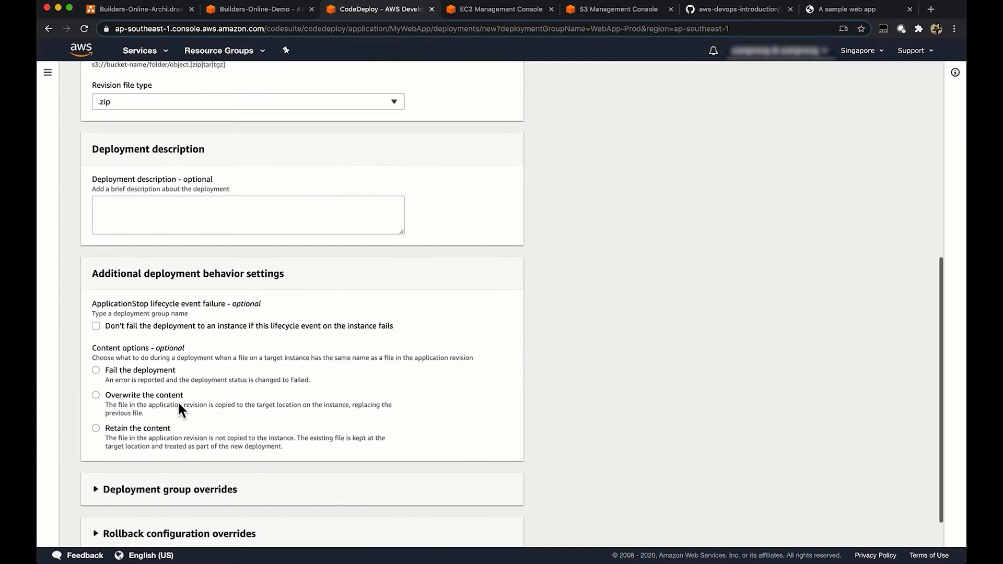
left_click(162, 395)
scroll(297, 411, "down", 1)
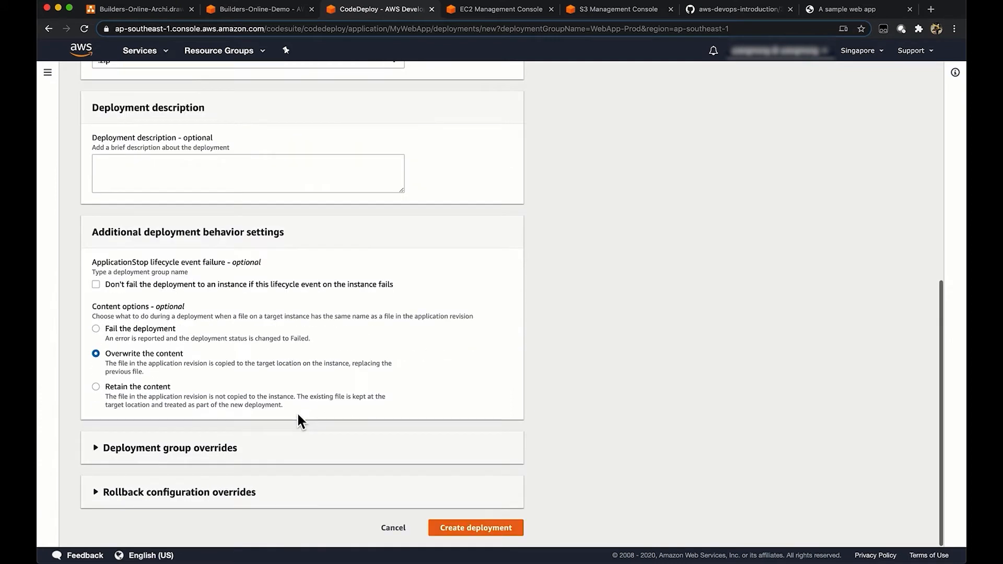
left_click(486, 530)
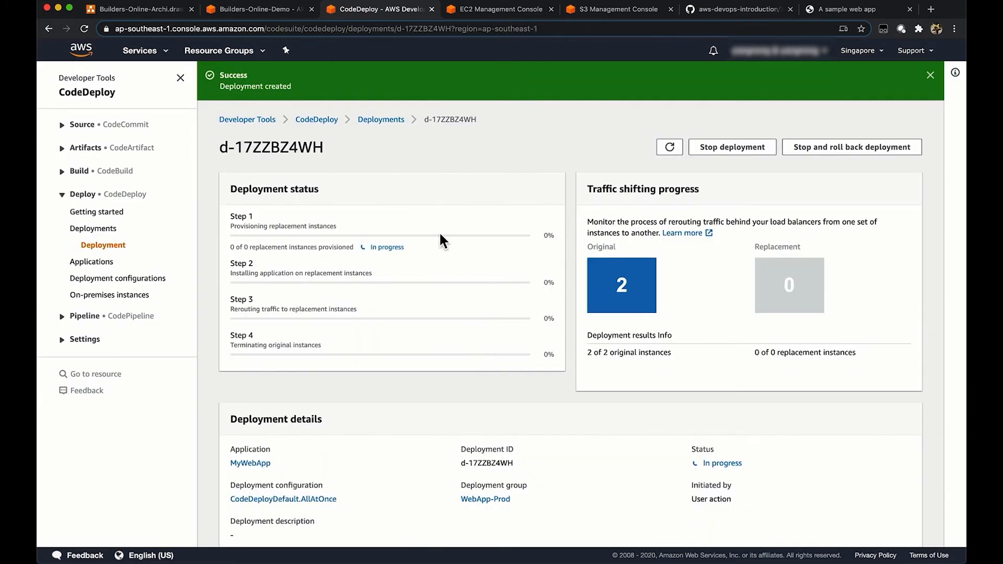
Step: Check the deployment's provisioning status and switch to the EC2 console to examine the instances
scroll(443, 241, "down", 1)
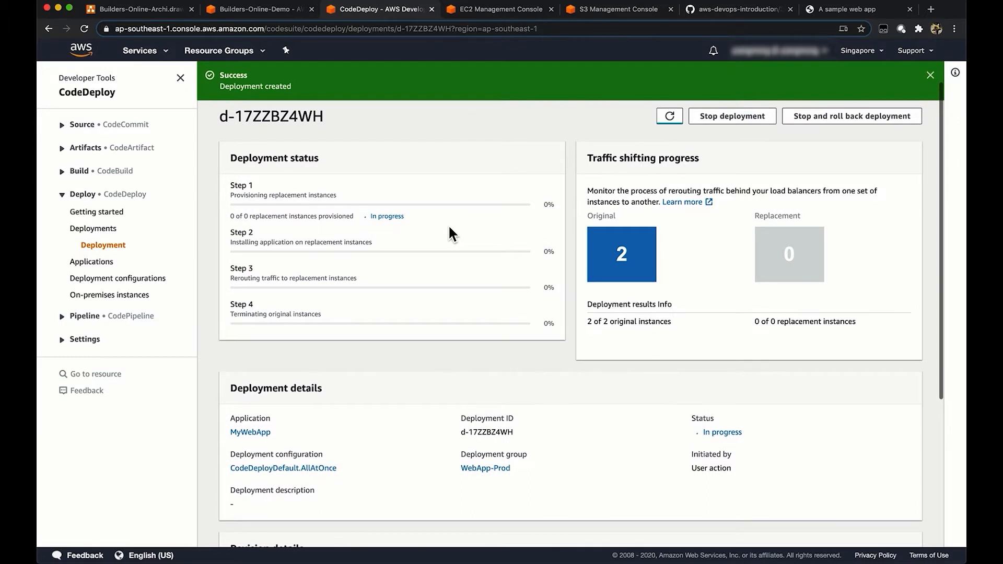
scroll(448, 225, "up", 1)
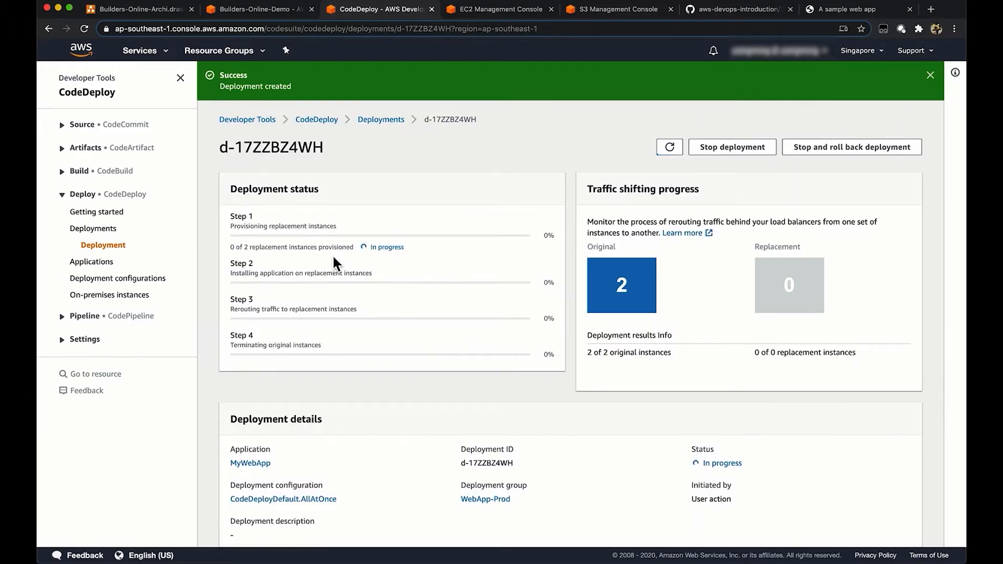
left_click(514, 10)
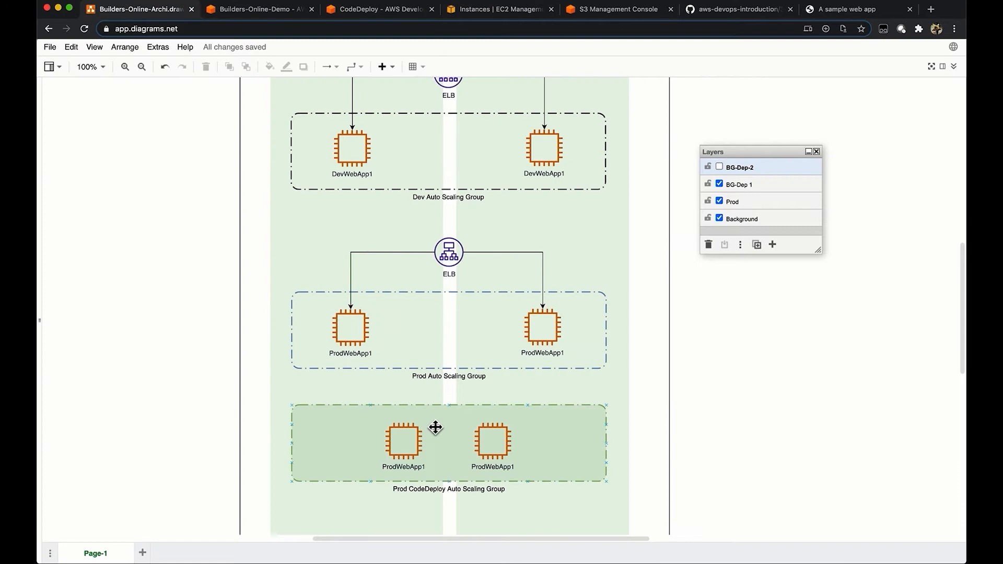
Step: Examine the two ProdWebApp1 instances of the Prod CodeDeploy Auto Scaling Group in the diagrams.net diagram
left_click(423, 443)
left_click(491, 442)
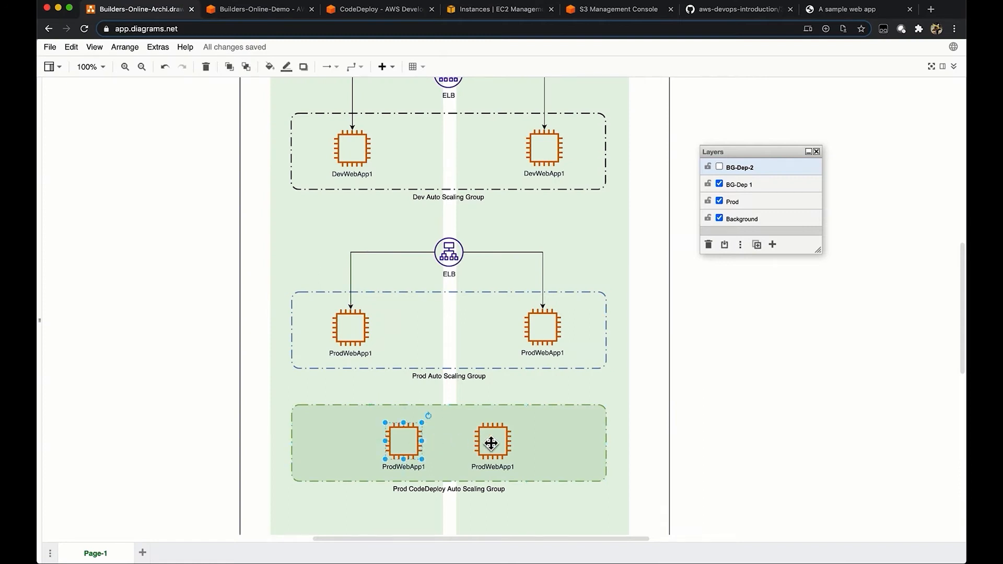
left_click(768, 449)
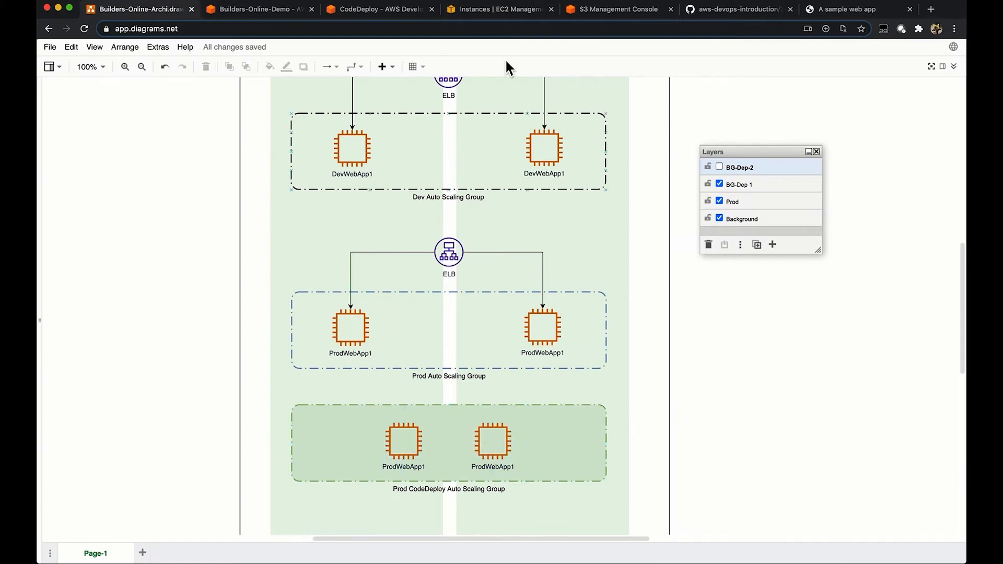
Step: Check the deployment's traffic rerouting status in CodeDeploy, and show the BG-Dep-2 layer in the diagrams.net diagram
left_click(390, 13)
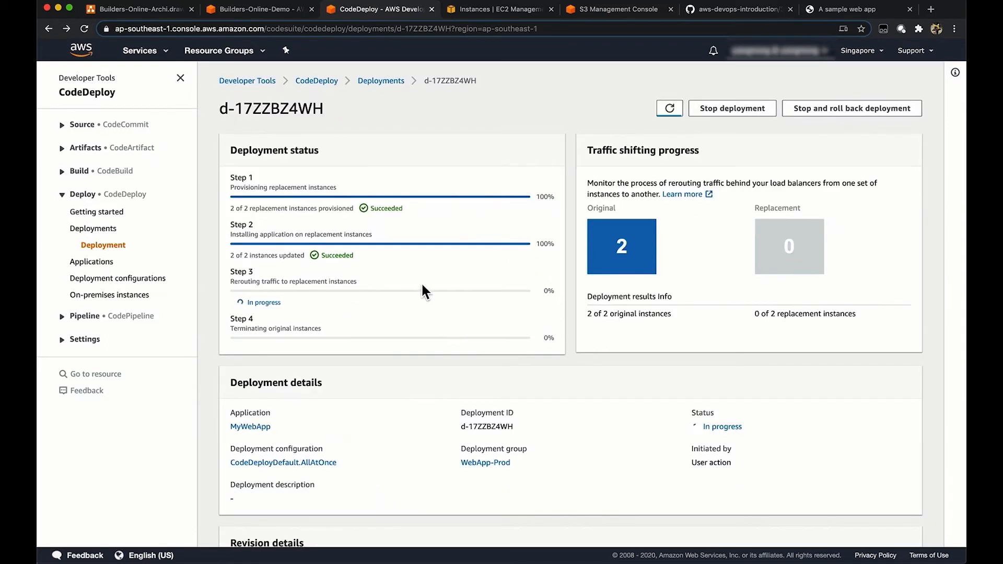
scroll(421, 282, "down", 1)
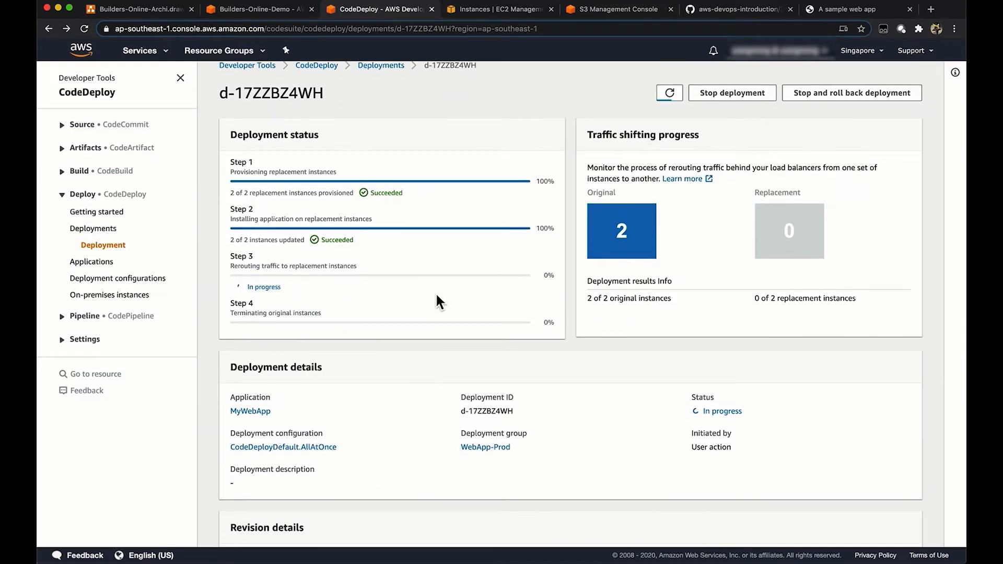
scroll(272, 120, "up", 1)
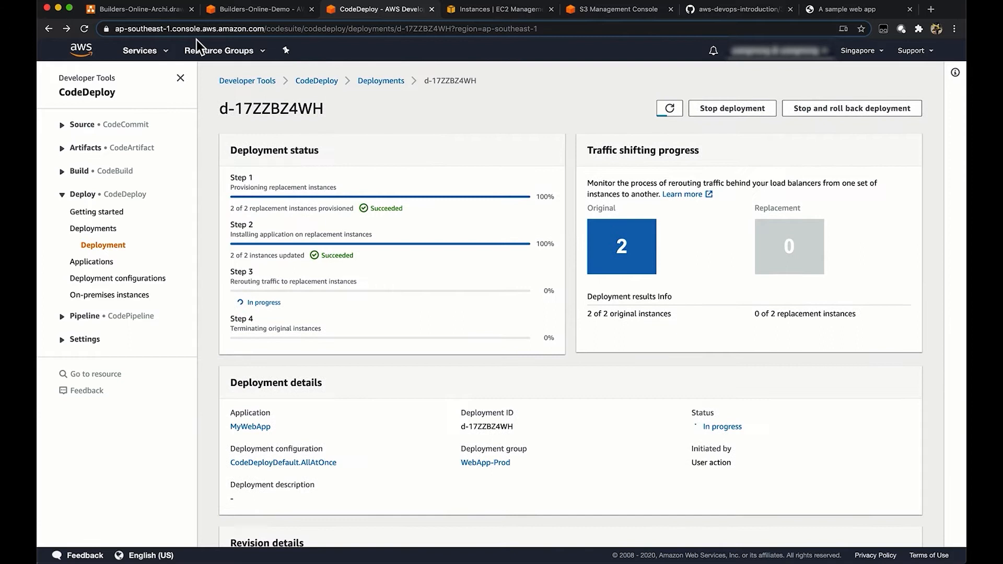
left_click(150, 14)
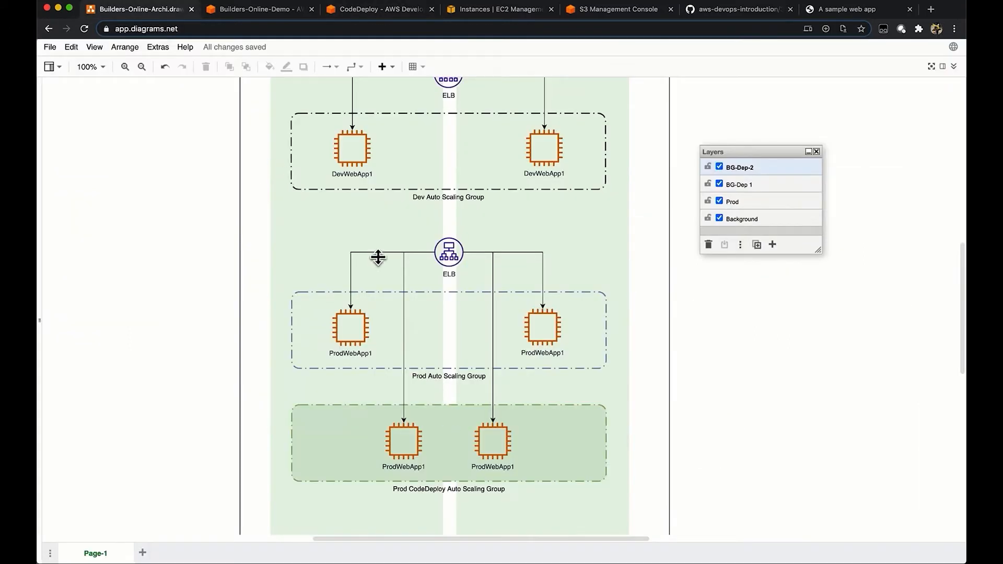
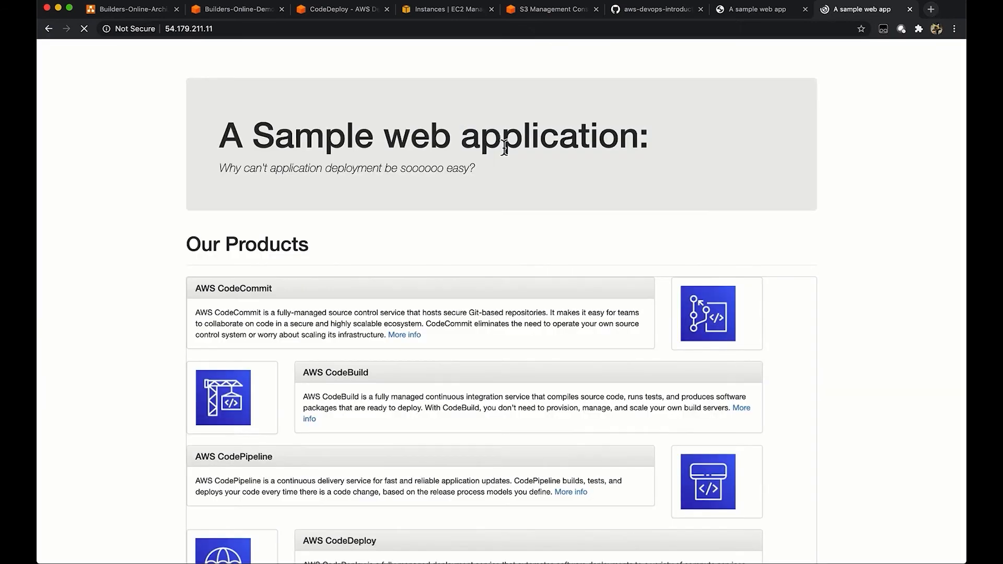
Step: Review the deployment group, instance and alert details on the sample web app page, and return to the CodeDeploy deployment
scroll(363, 184, "down", 5)
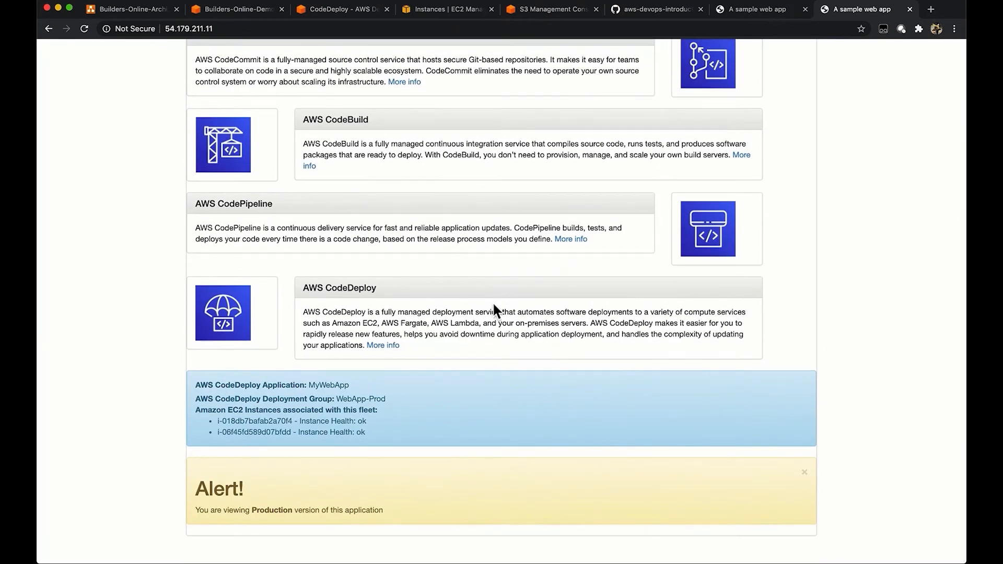
scroll(449, 450, "up", 1)
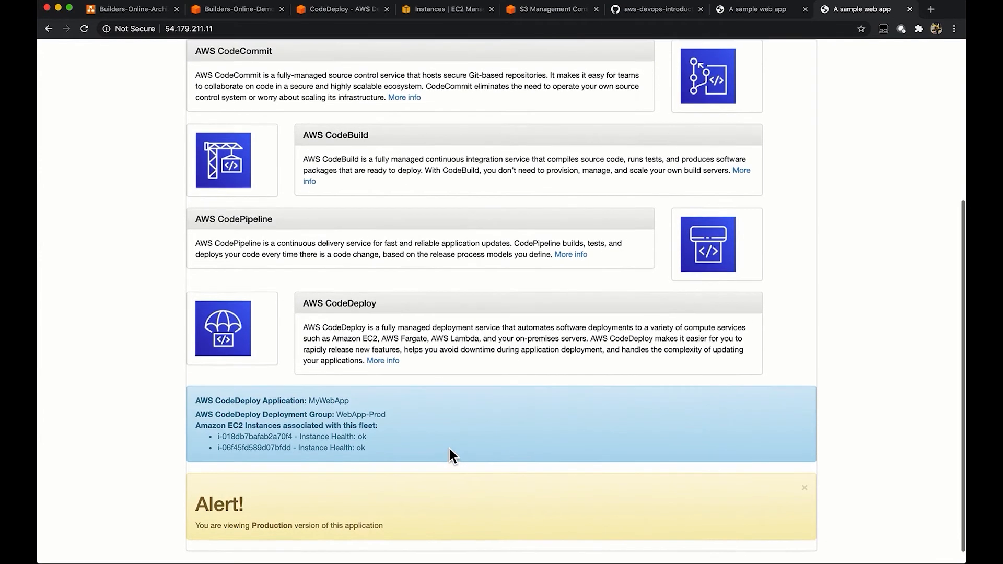
scroll(536, 447, "up", 5)
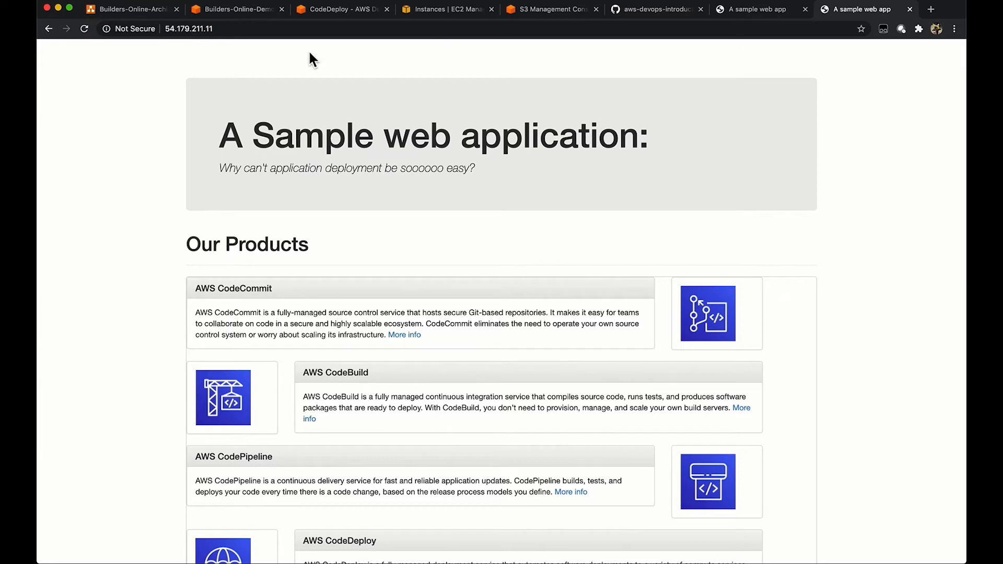
left_click(336, 15)
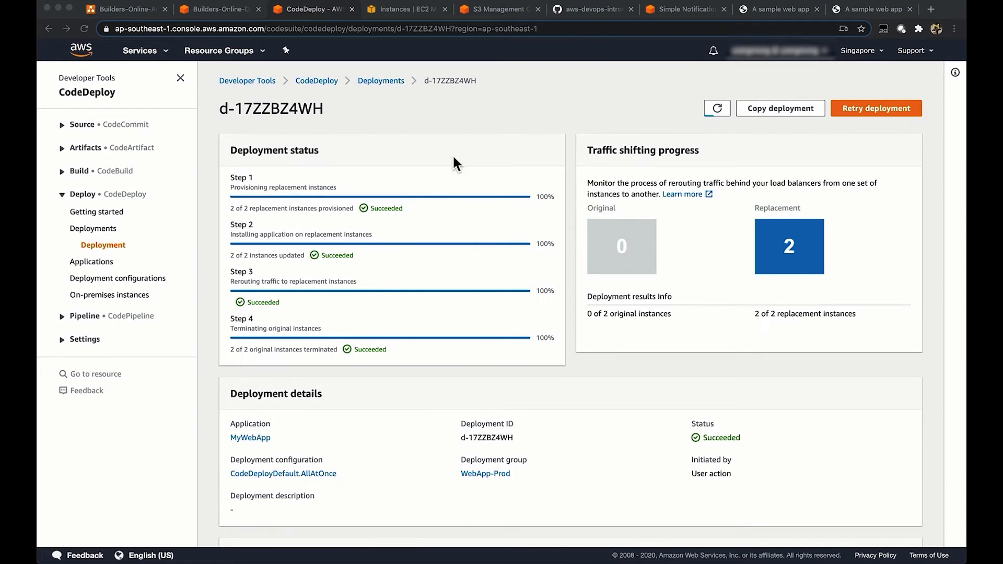
Step: Switch to the CodePipeline console and start a new pipeline named MyWebAppPipeline
left_click(145, 51)
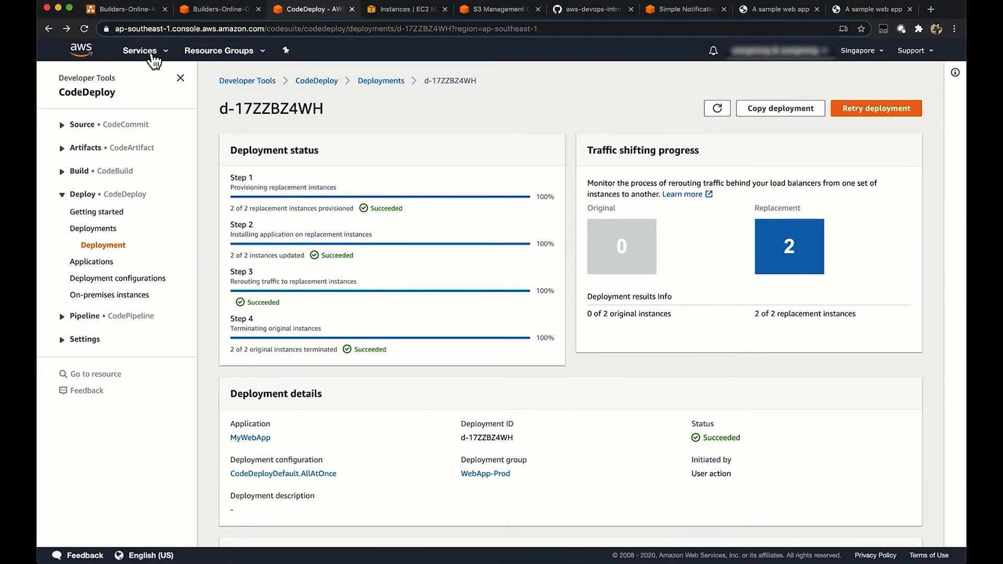
left_click(154, 56)
type("codepip")
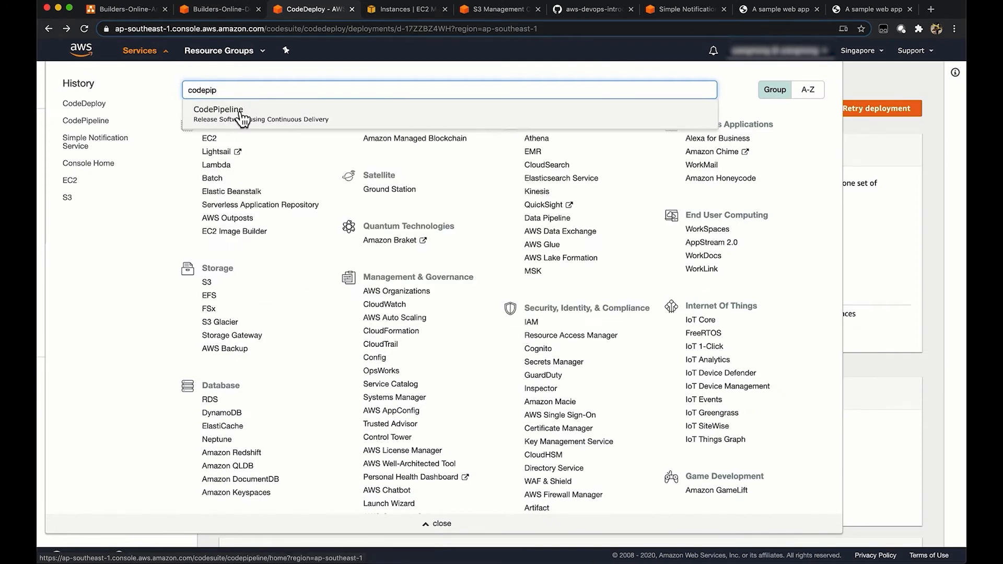
left_click(236, 111)
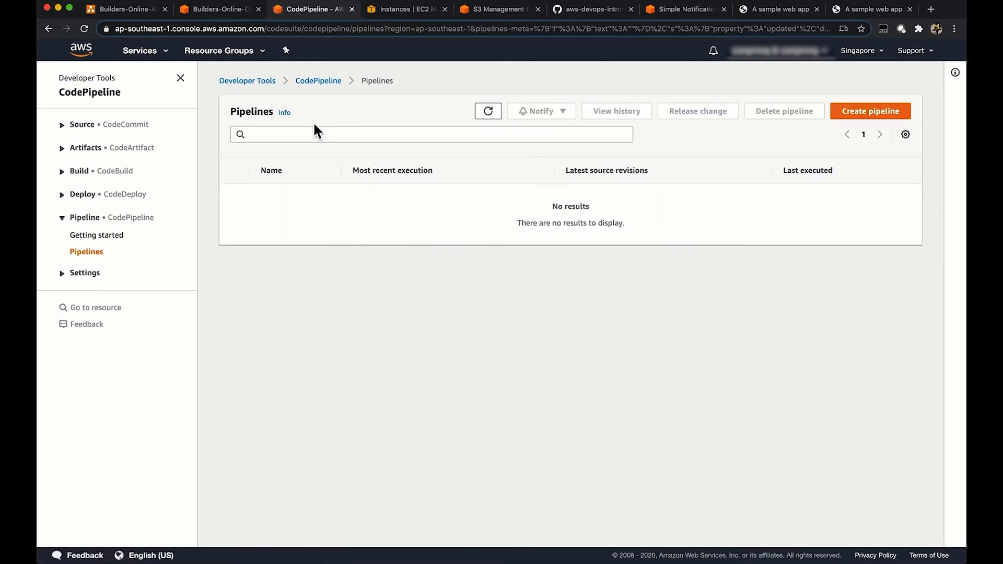
left_click(872, 115)
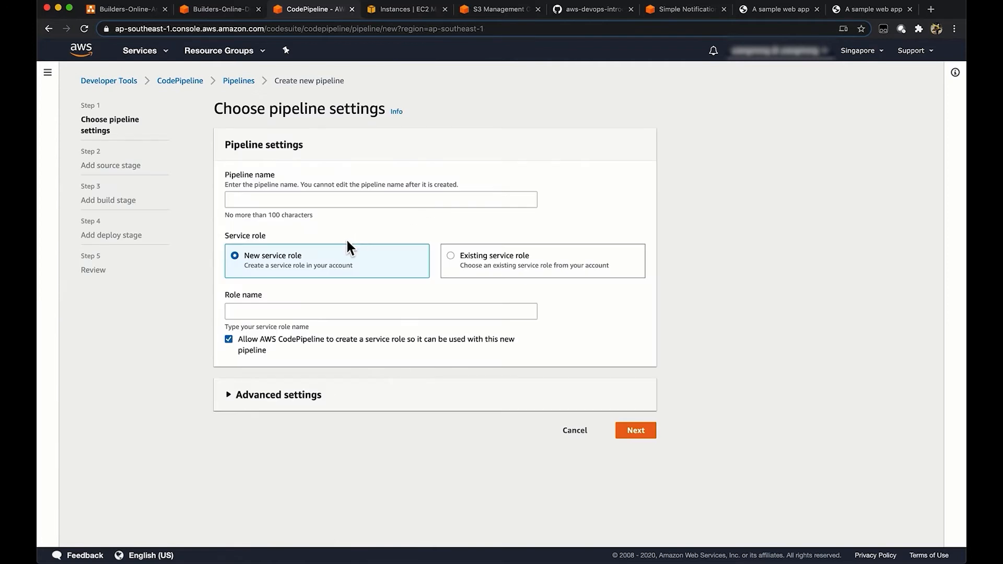
left_click(352, 201)
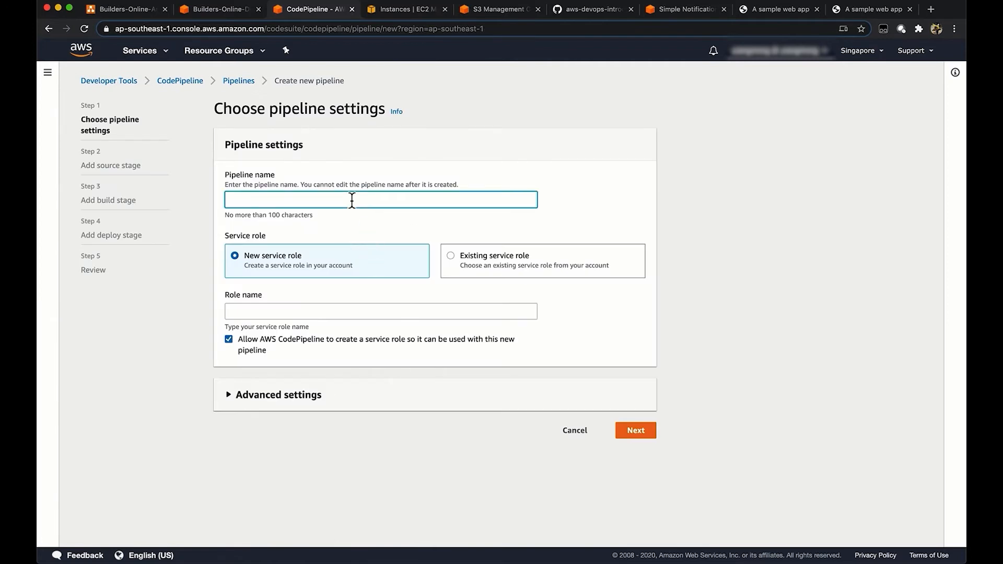
type("MyWebAppPipeline")
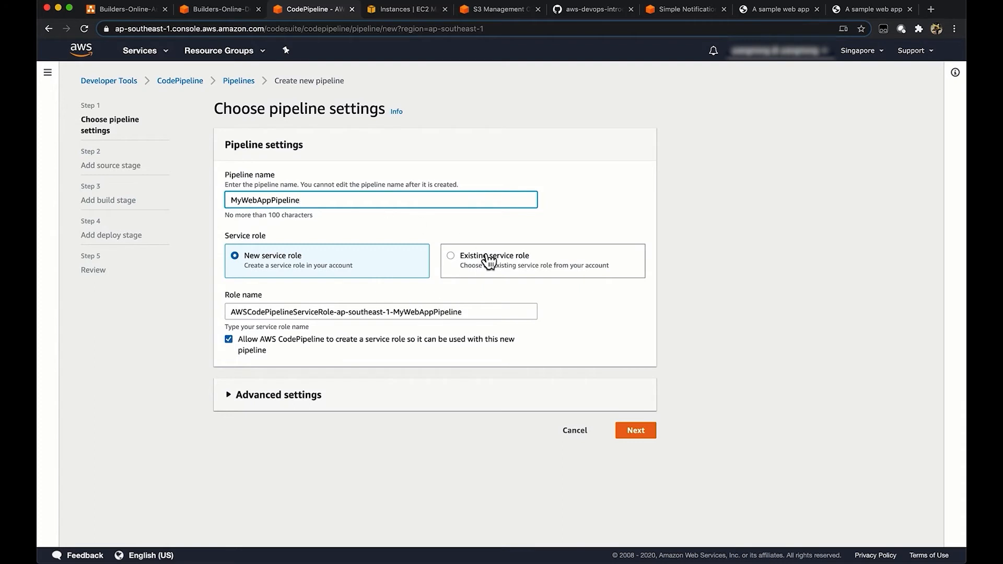
Step: Set the artifact store to the custom S3 location webapp-bucket-builders-online and continue to the source stage
left_click(550, 410)
scroll(547, 414, "down", 2)
left_click(522, 392)
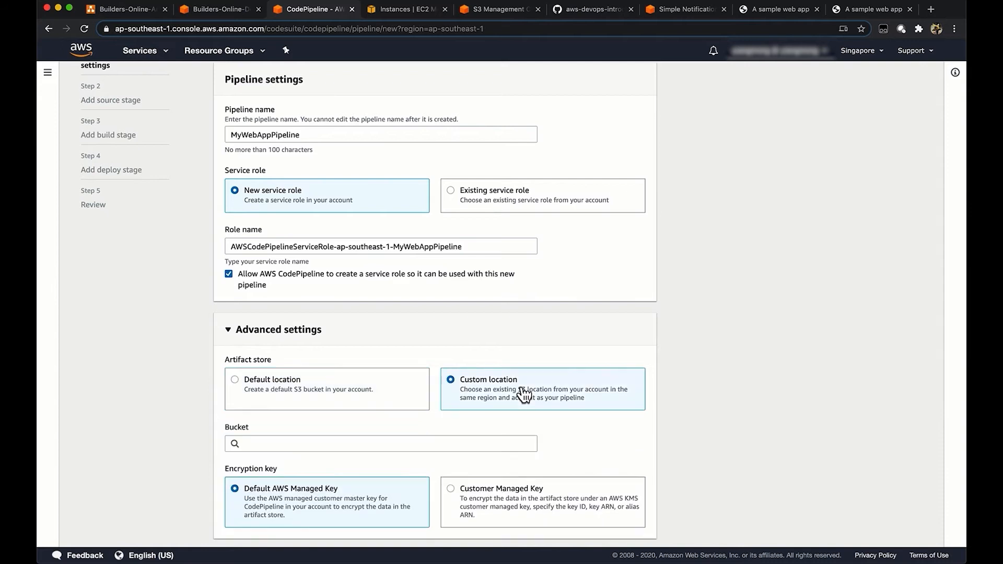
scroll(522, 395, "down", 1)
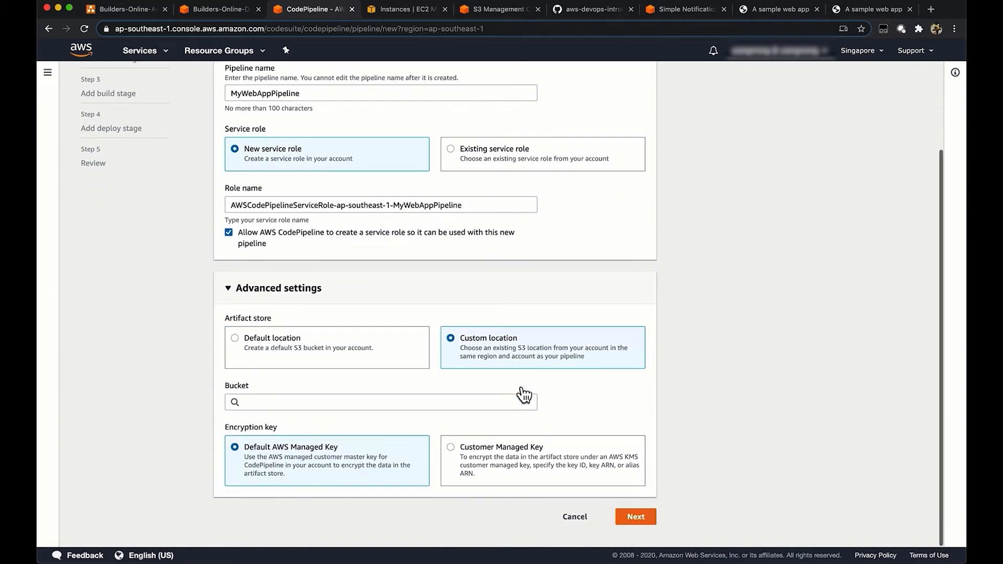
left_click(474, 403)
type("web")
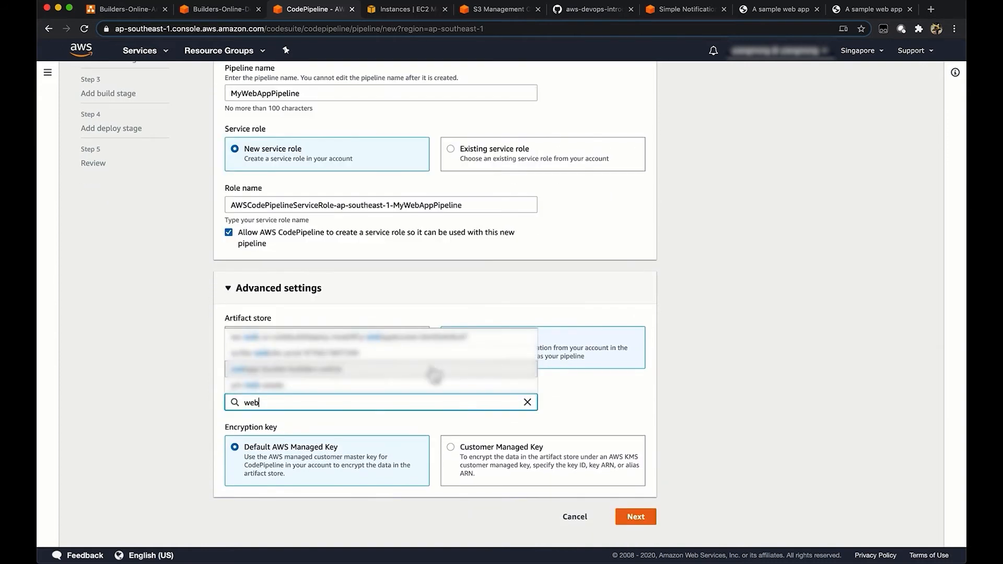
left_click(434, 371)
left_click(596, 396)
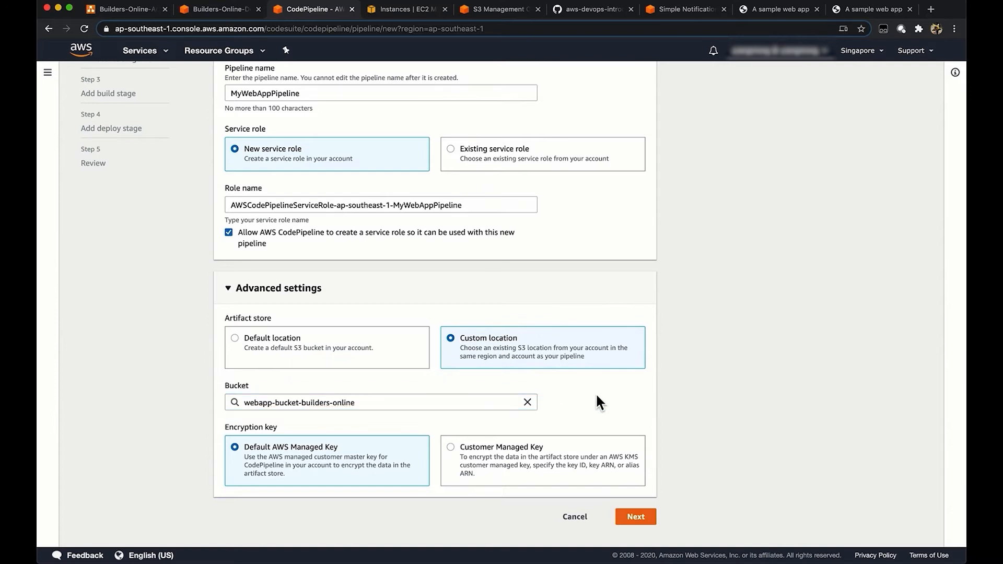
left_click(654, 522)
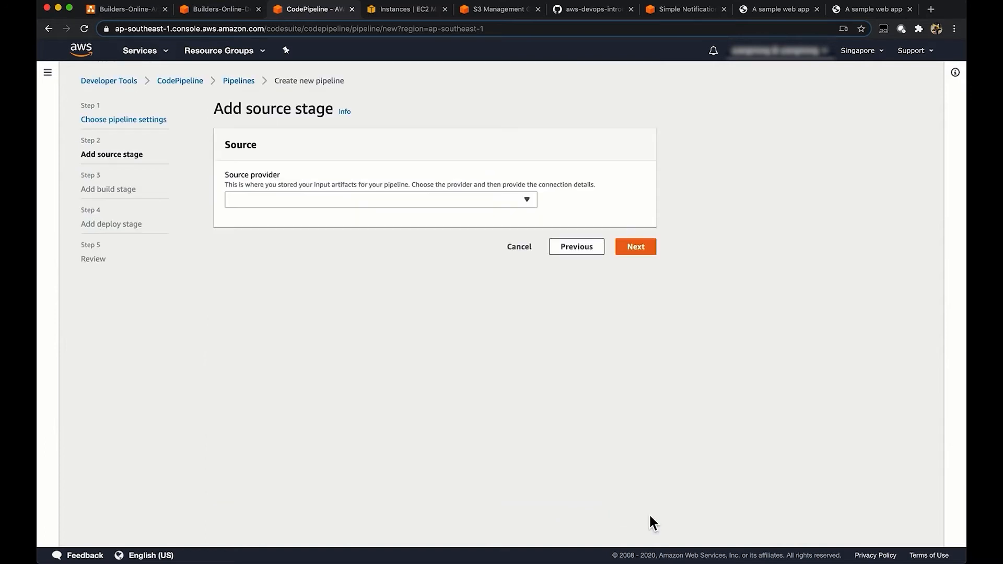
Step: Configure the source stage with AWS CodeCommit, repository WebAppRepo, branch master and AWS CodePipeline change detection
left_click(424, 201)
left_click(422, 236)
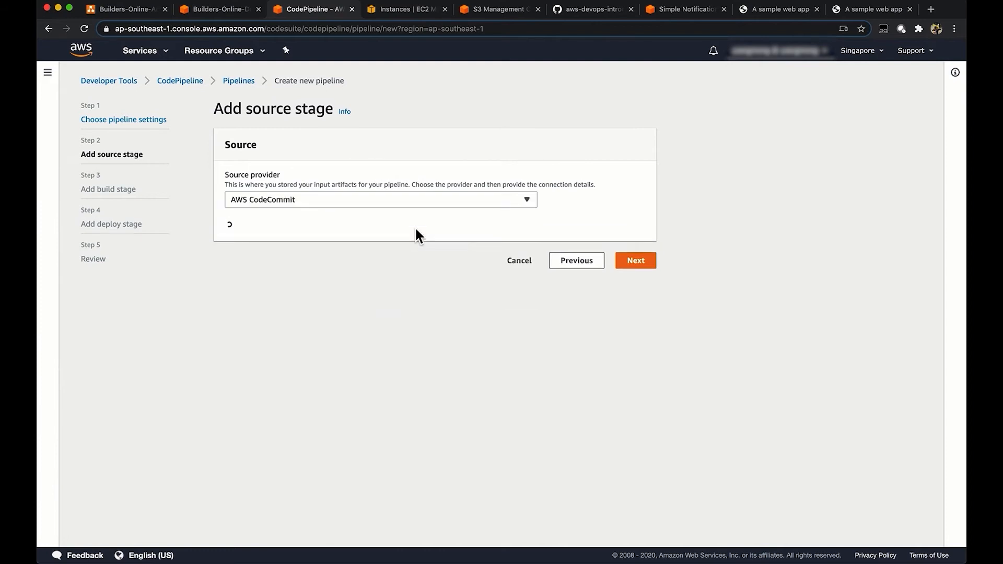
left_click(404, 248)
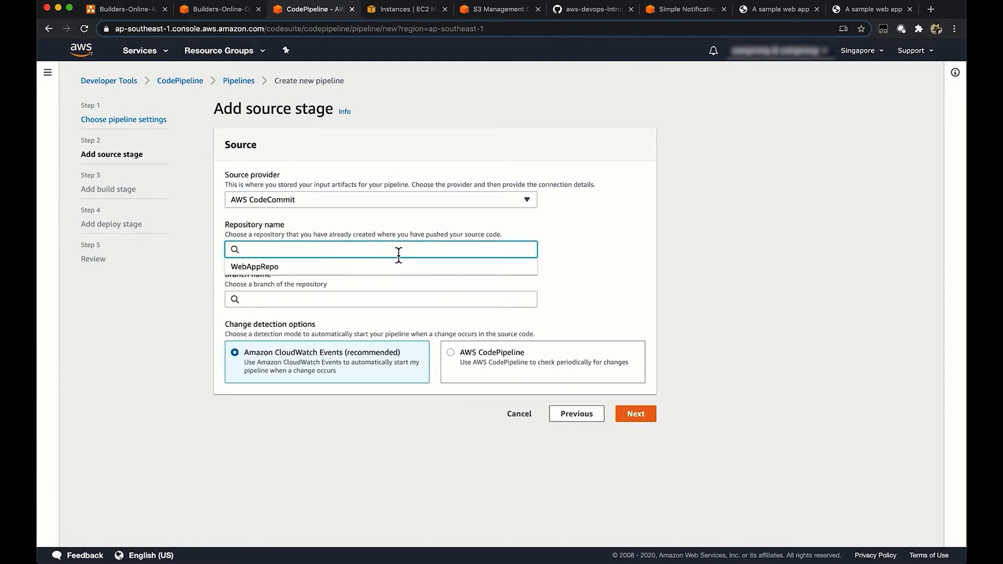
left_click(393, 268)
left_click(382, 304)
left_click(380, 318)
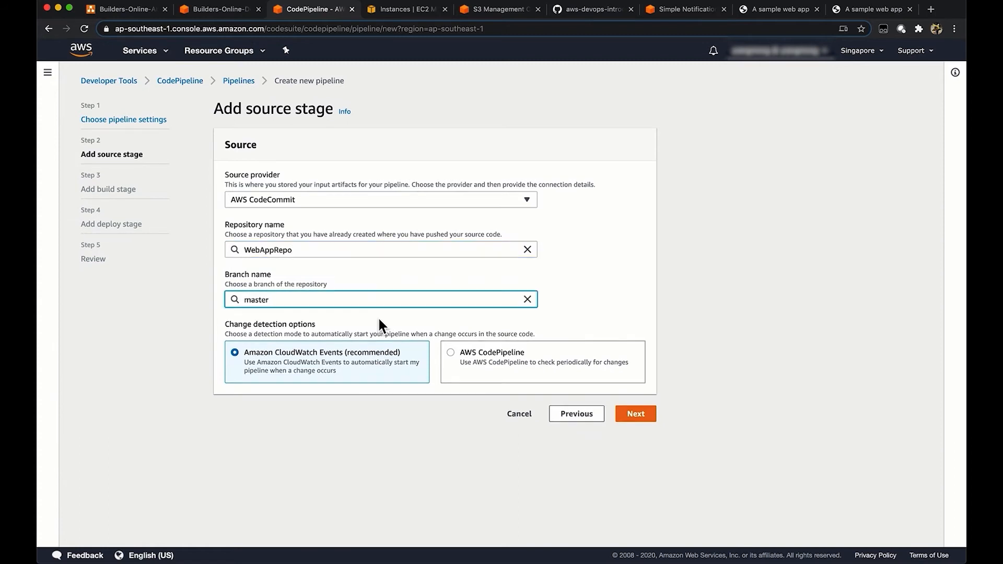
left_click(475, 369)
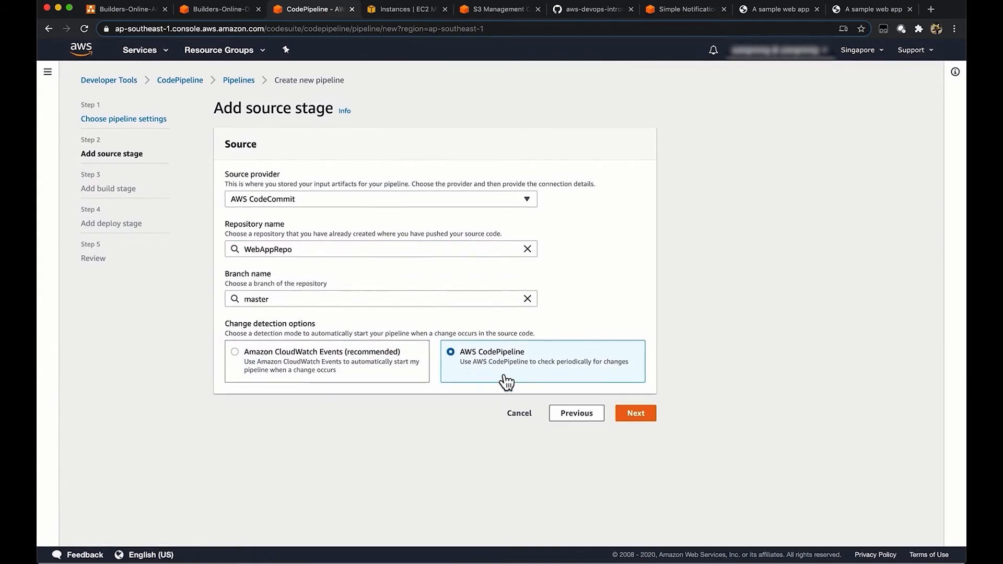
left_click(636, 415)
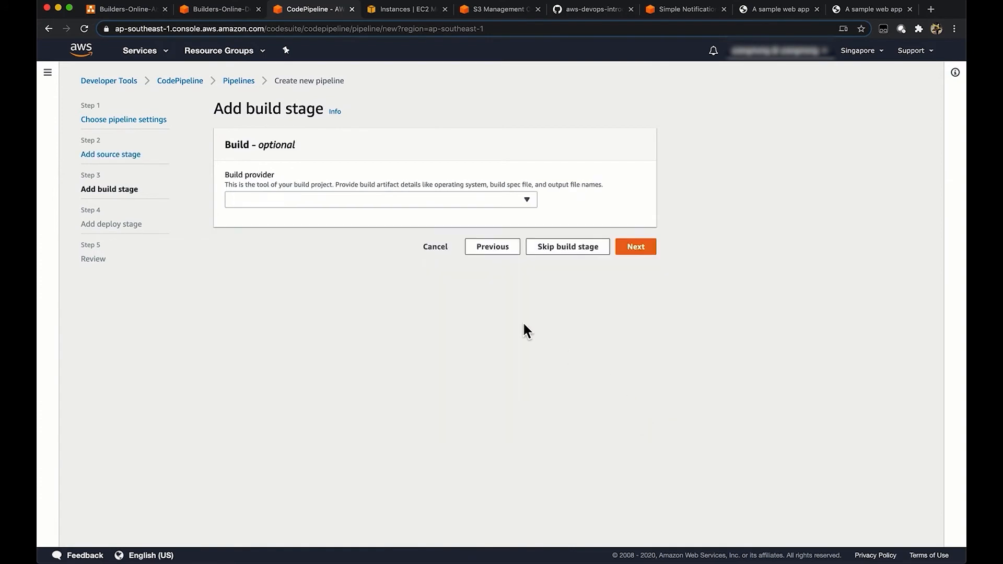
Step: Configure the build stage with AWS CodeBuild and the project MyCodeBuildProject
left_click(454, 202)
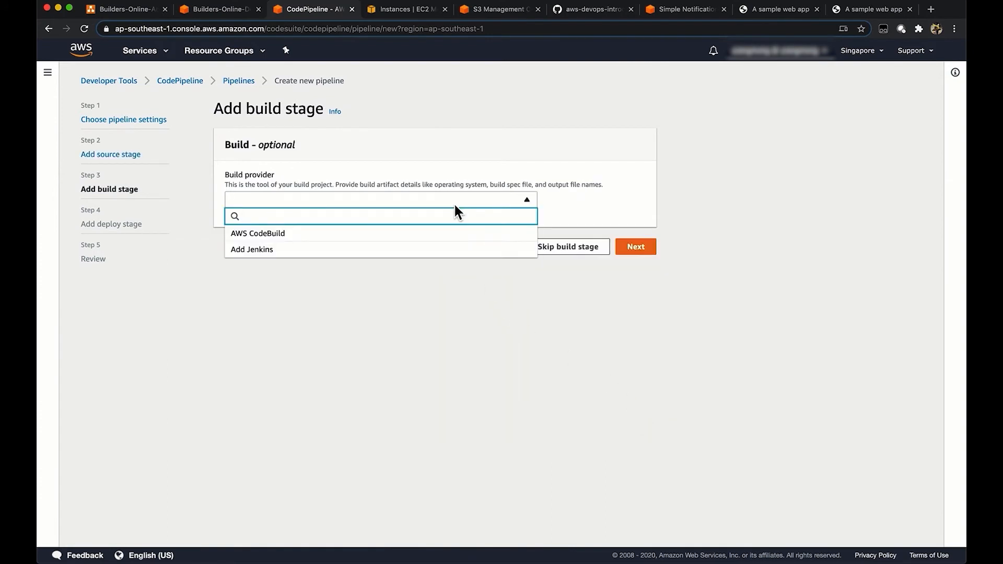
left_click(435, 236)
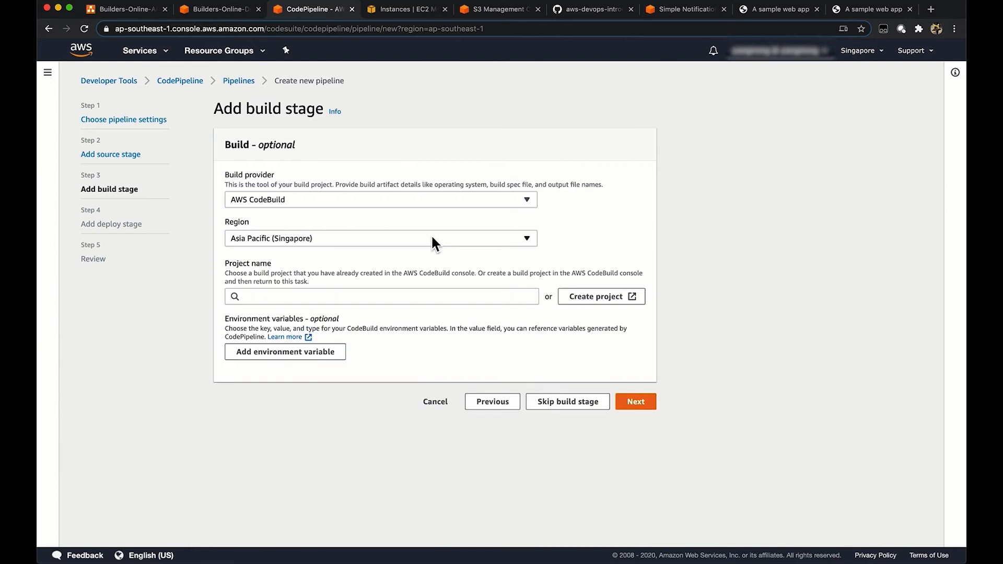
left_click(421, 296)
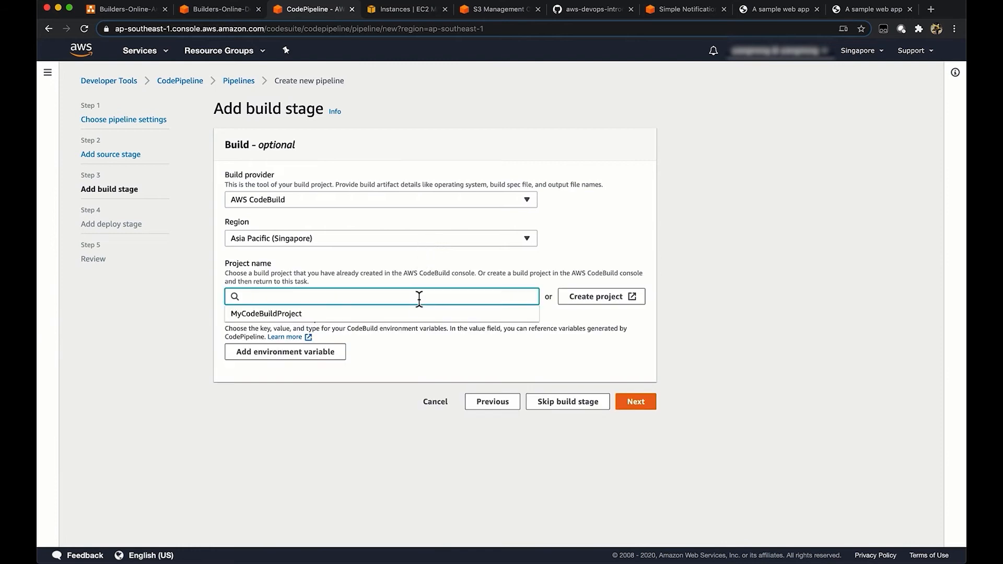
left_click(417, 315)
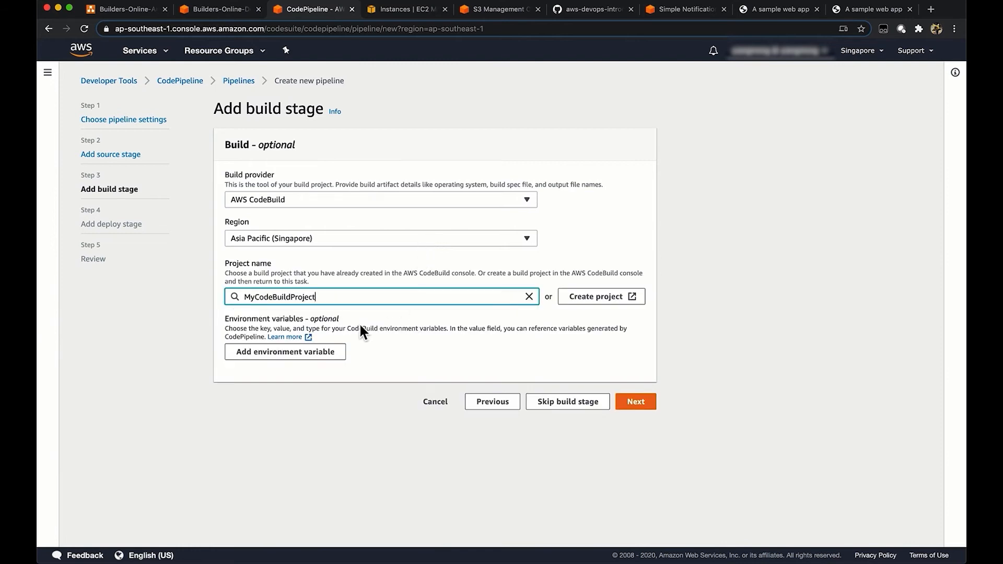
left_click(638, 408)
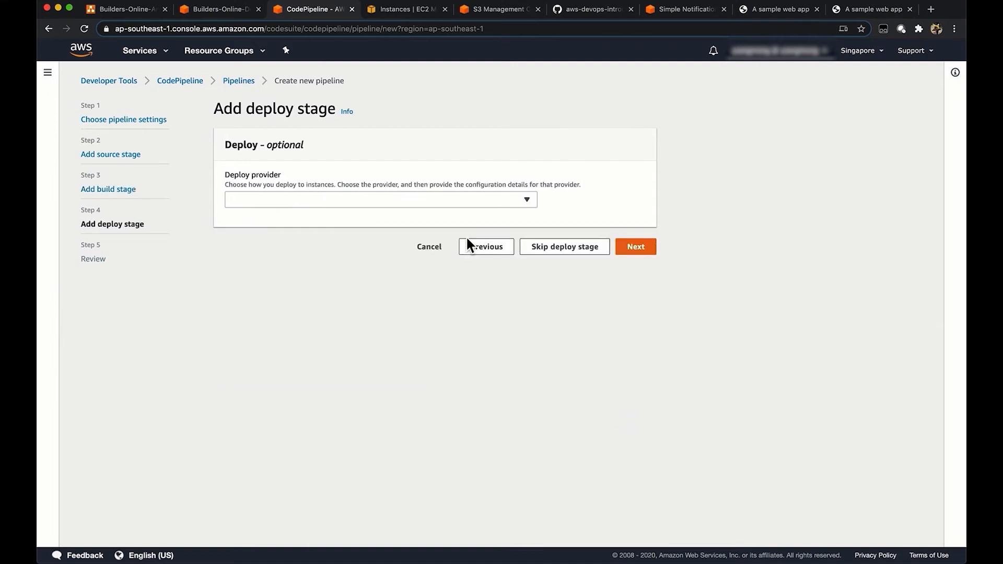
Step: Configure the deploy stage with AWS CodeDeploy, application MyWebApp and deployment group WebApp-Dev
left_click(443, 202)
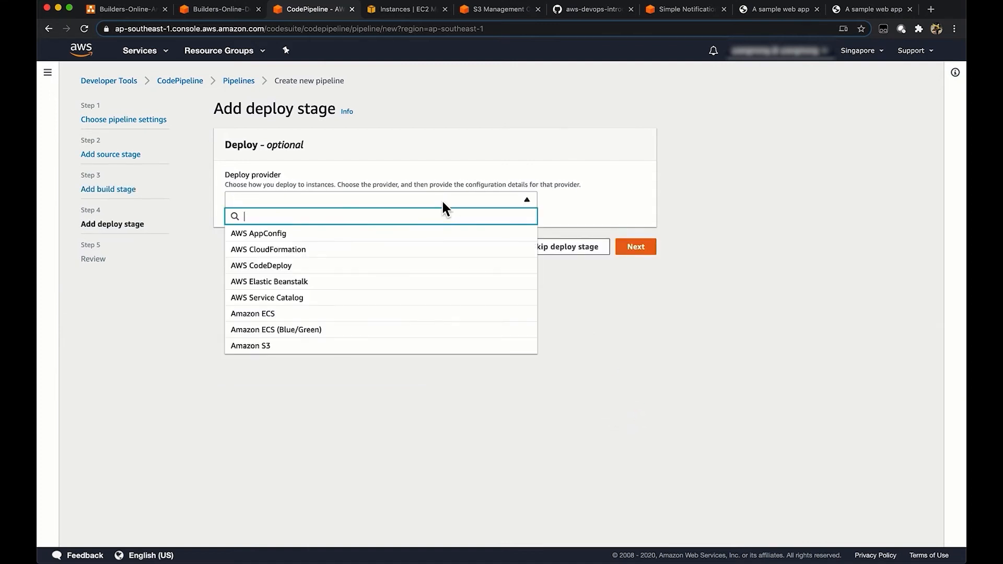
left_click(410, 269)
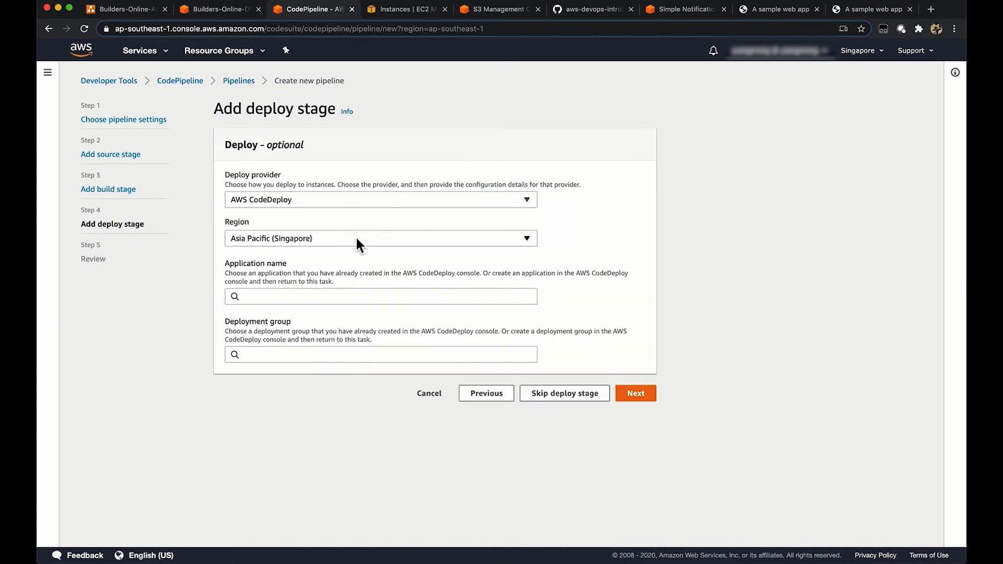
left_click(341, 295)
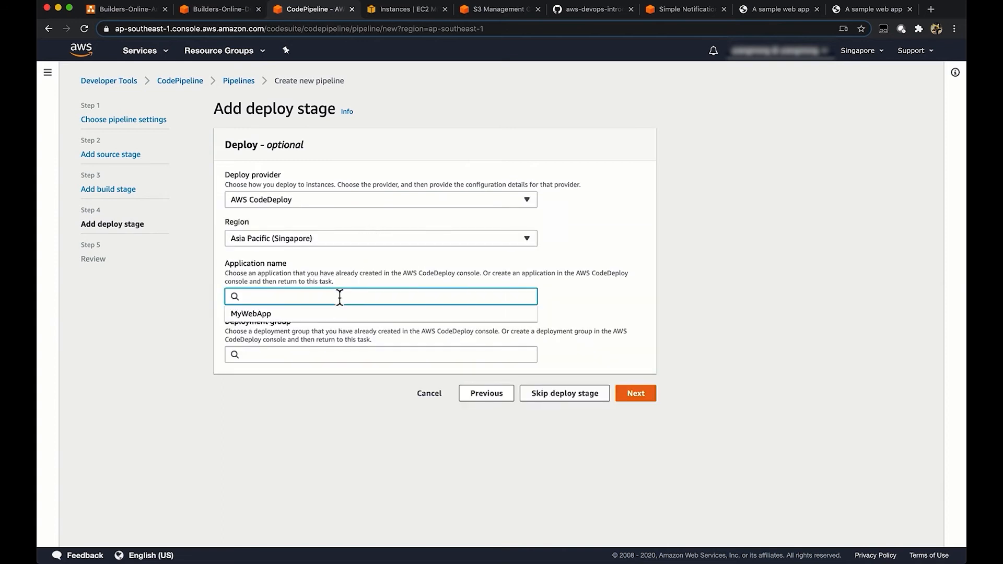
left_click(337, 315)
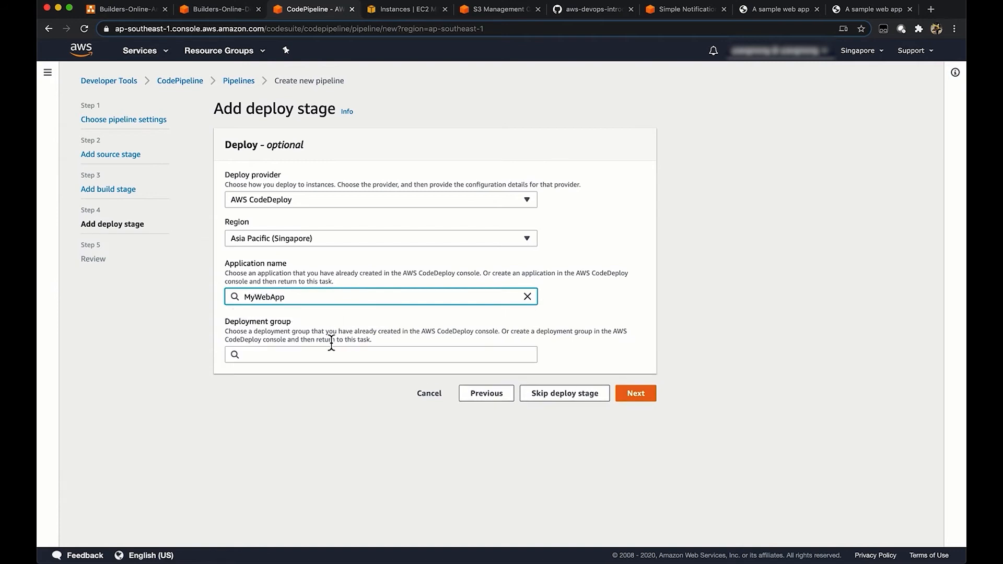
left_click(328, 355)
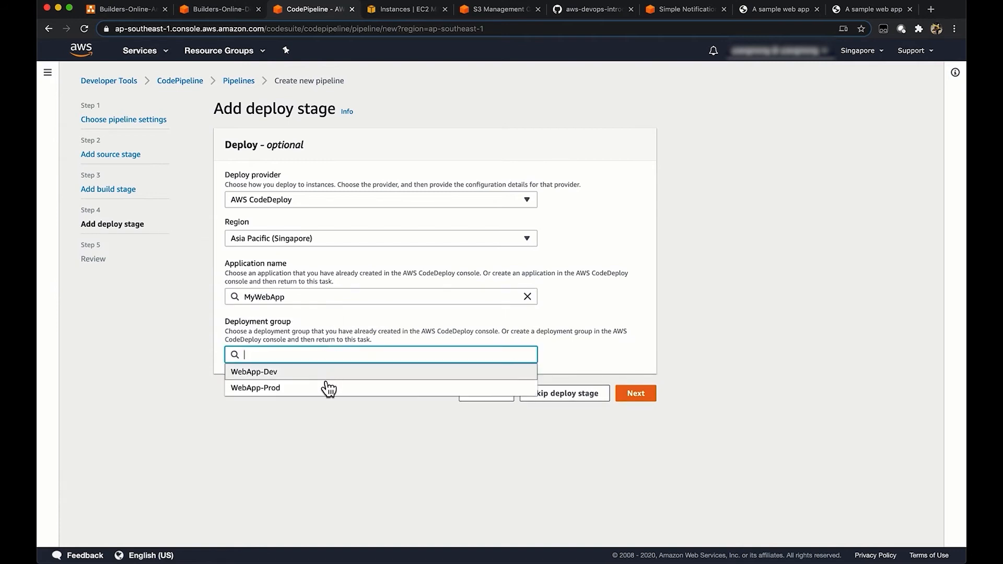
left_click(322, 378)
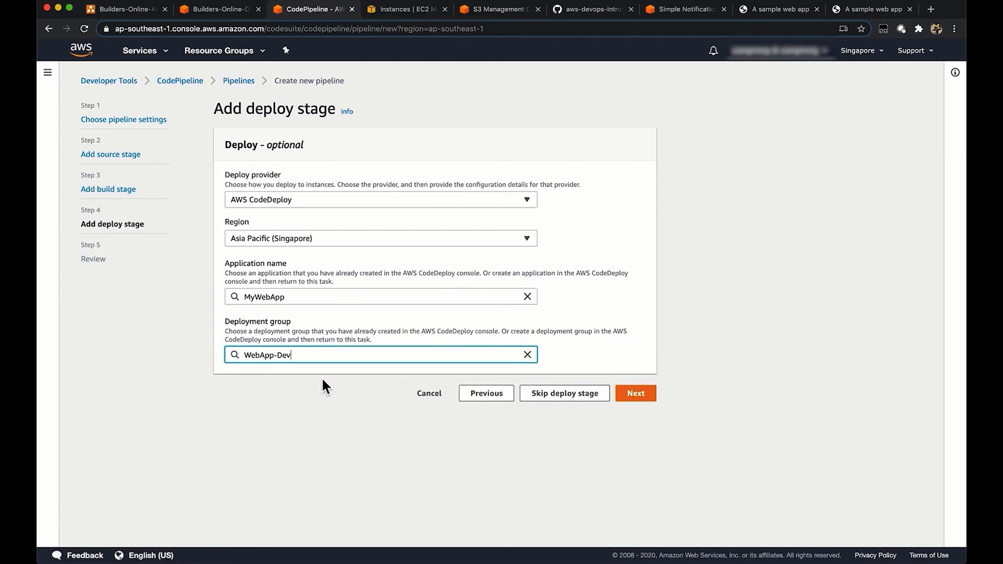
left_click(649, 400)
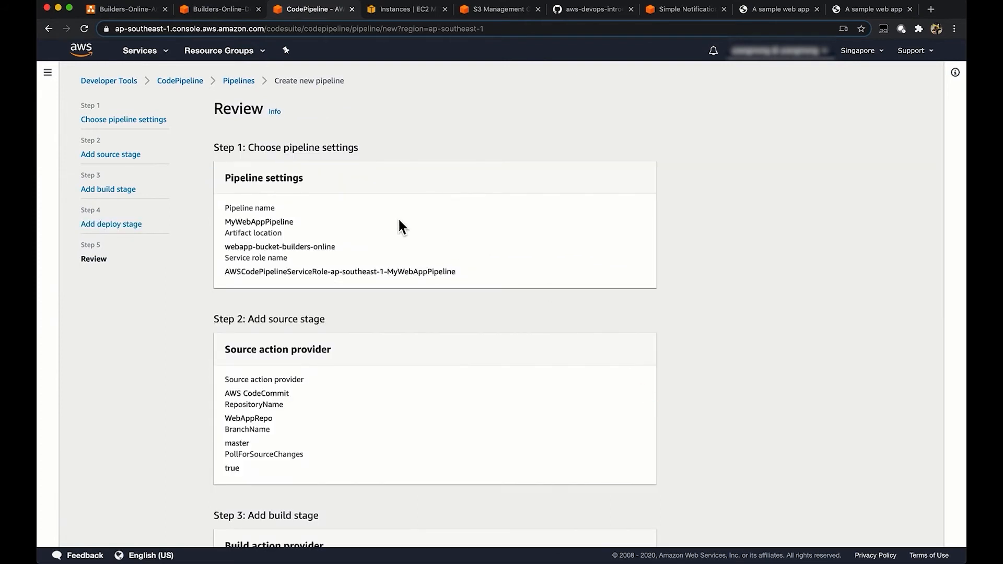
Step: Review the settings of all pipeline stages and create the pipeline
scroll(400, 226, "down", 5)
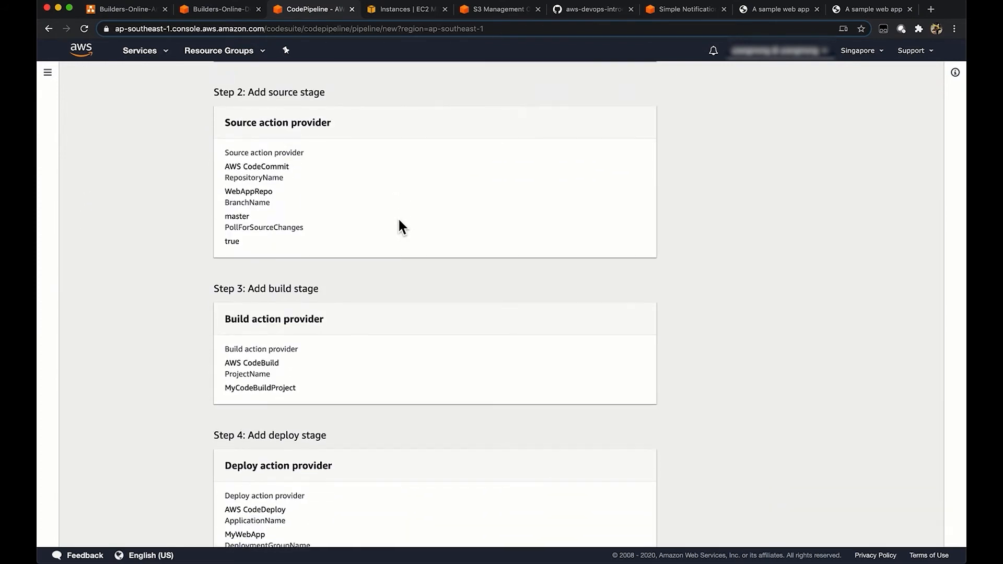
scroll(397, 218, "down", 2)
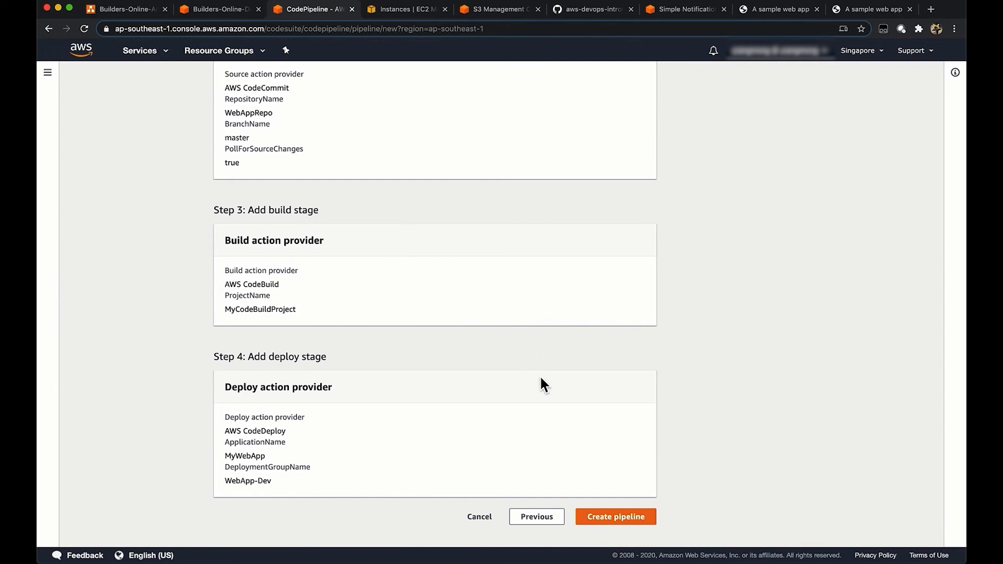
left_click(612, 525)
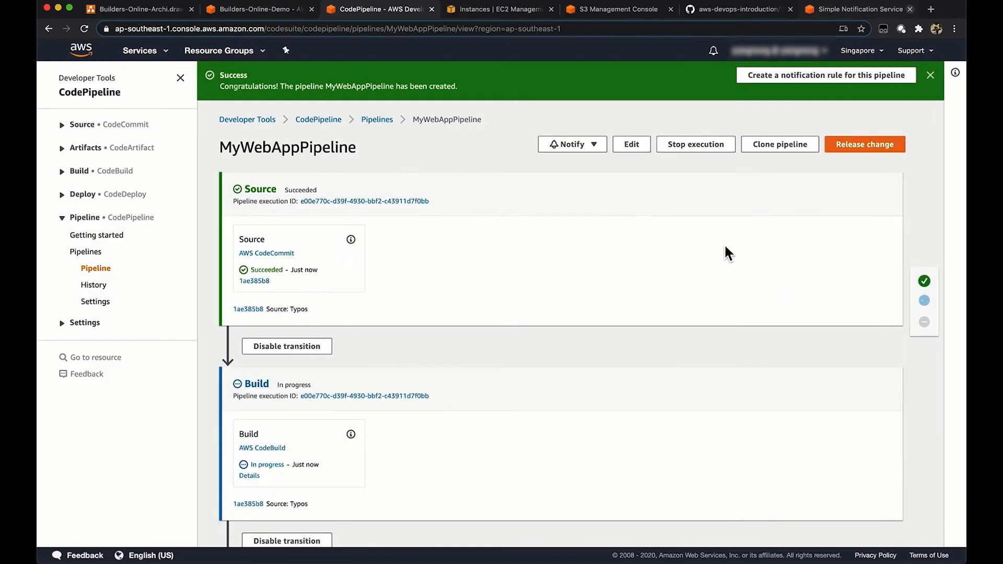
Step: Edit MyWebAppPipeline and add a stage named Approval after the Deploy stage
left_click(632, 145)
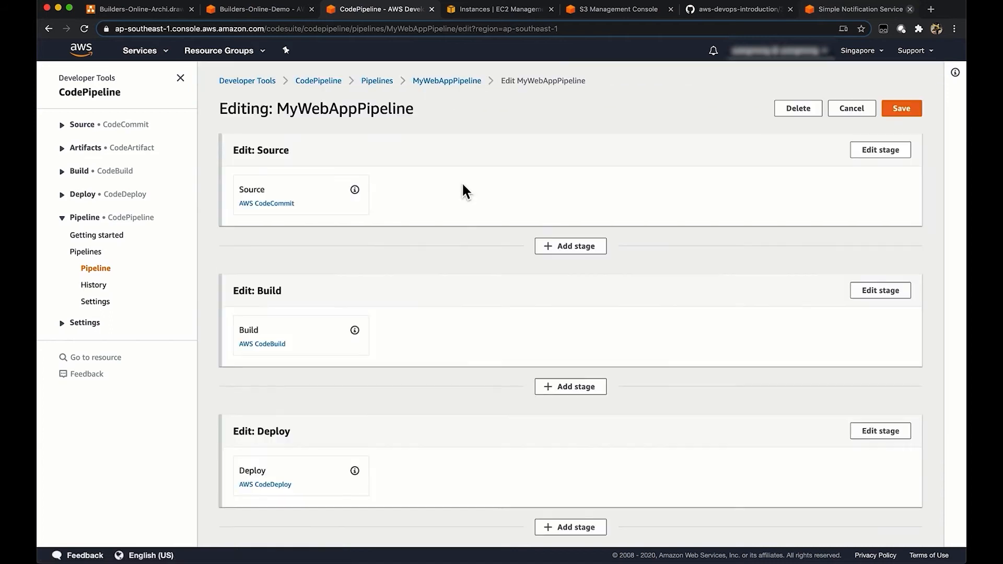
scroll(462, 192, "down", 1)
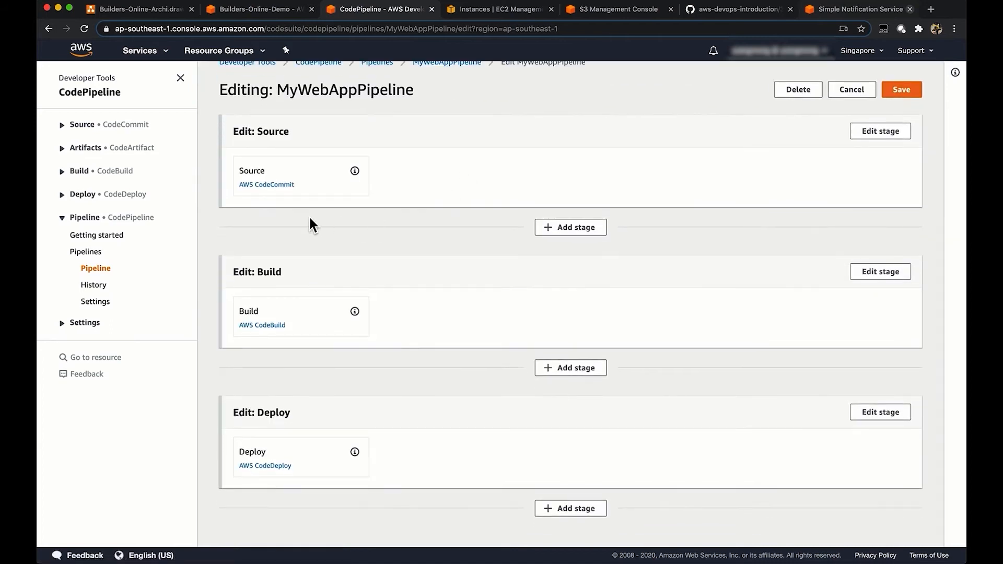
left_click(574, 509)
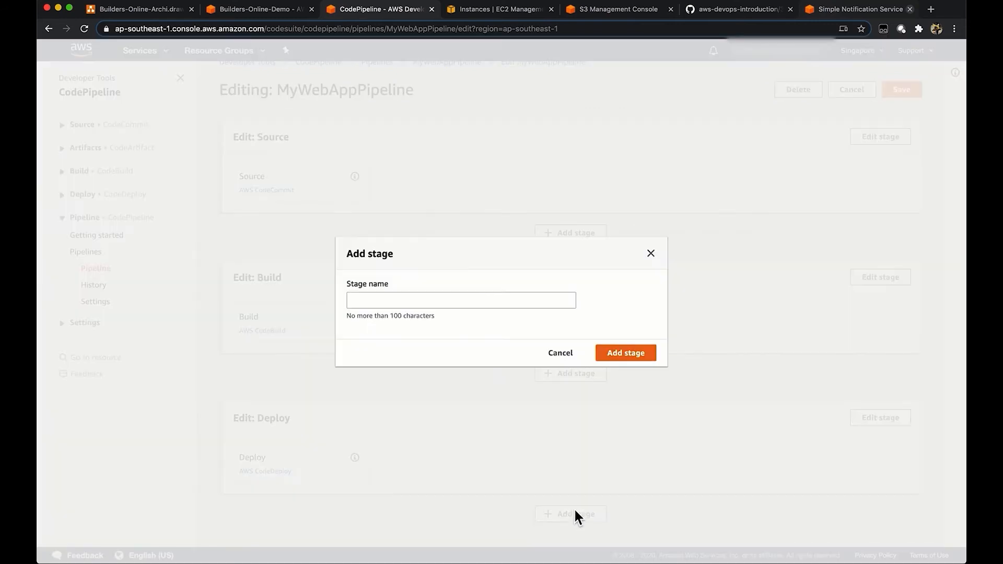
left_click(443, 306)
type("Approval")
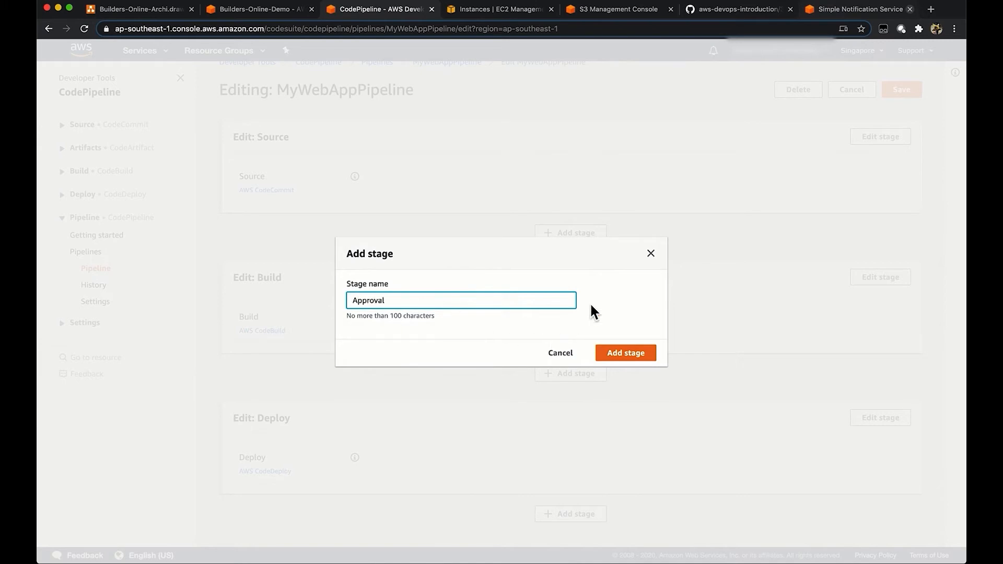
left_click(622, 355)
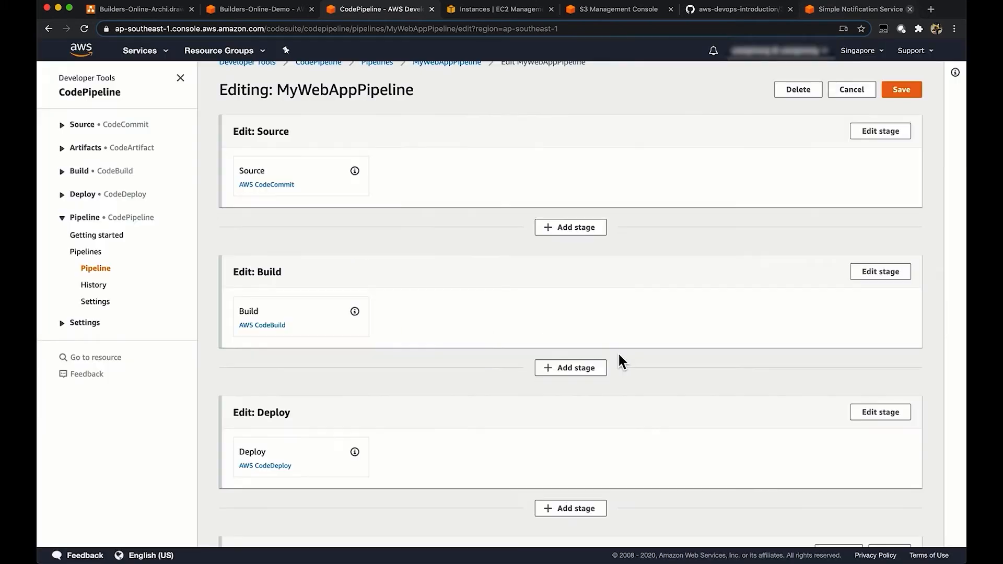
Step: Add an action named Manual Approval to the Approval stage, with the Manual approval provider and the web app approval SNS topic
scroll(446, 324, "down", 3)
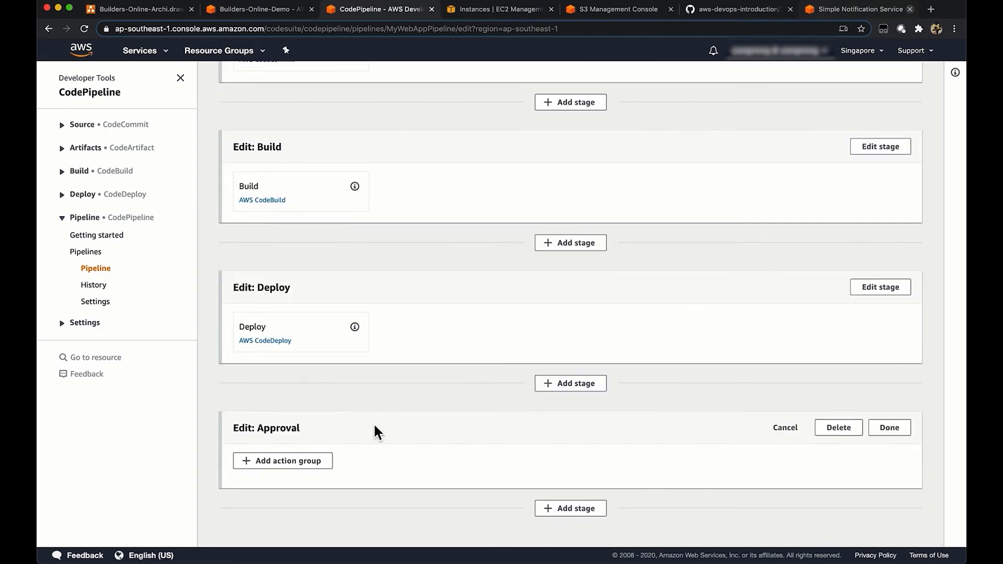
left_click(317, 465)
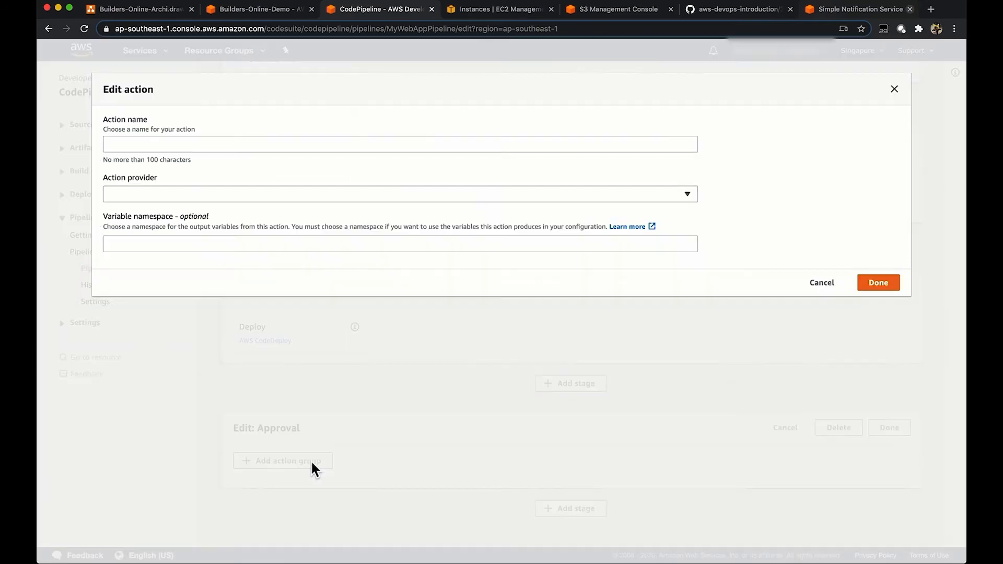
left_click(275, 152)
type("Manual Approval")
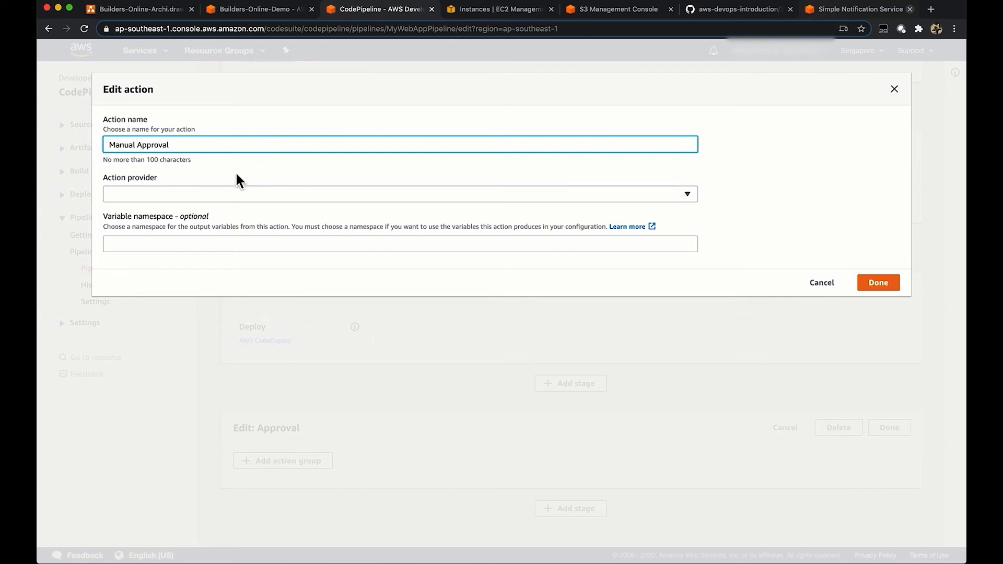
left_click(225, 196)
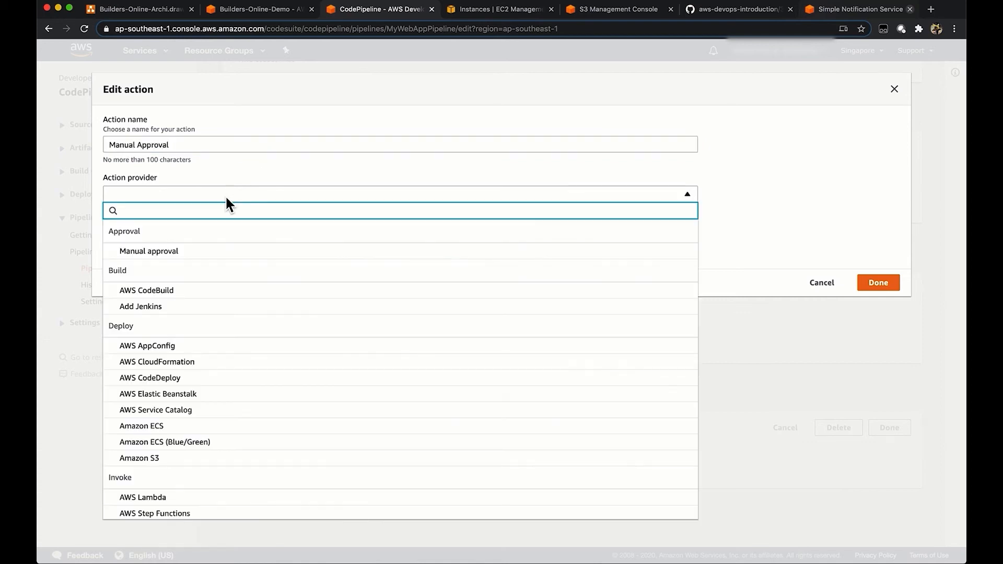
left_click(189, 252)
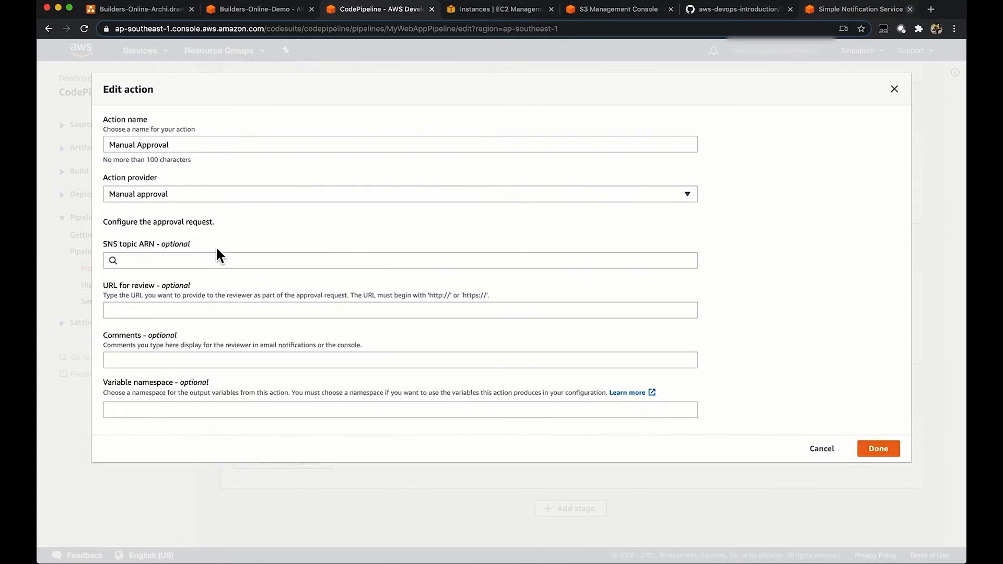
left_click(213, 261)
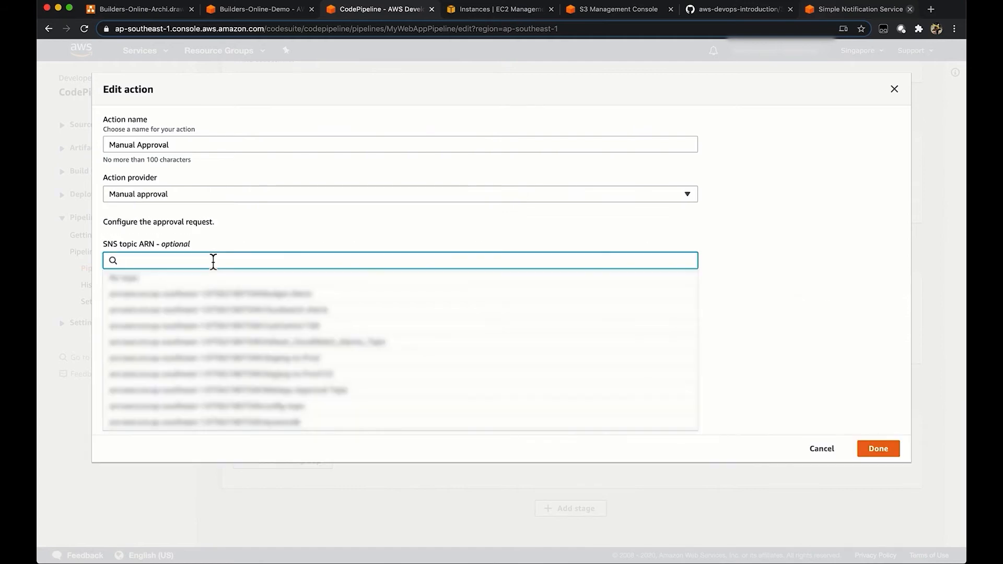
type("we")
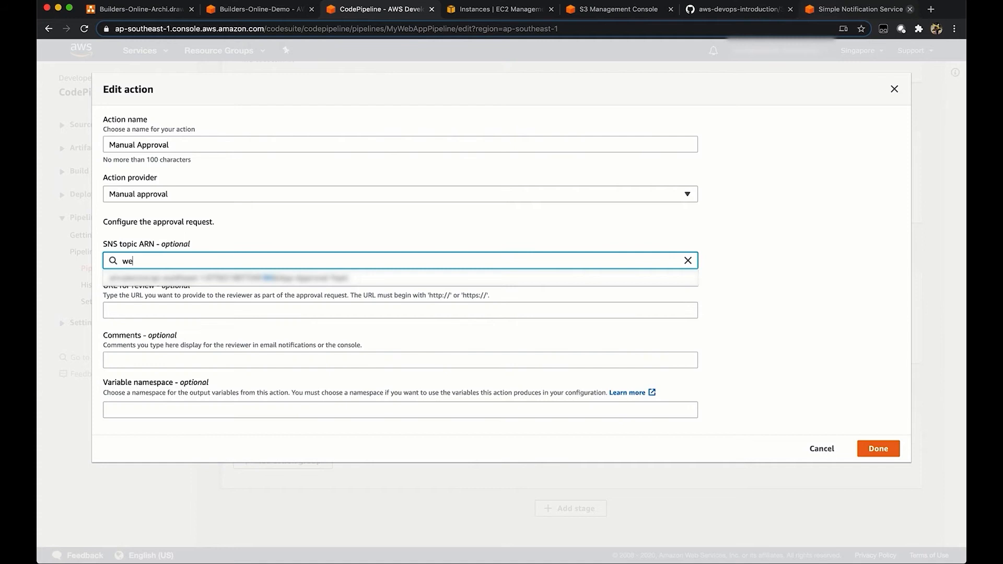
left_click(263, 278)
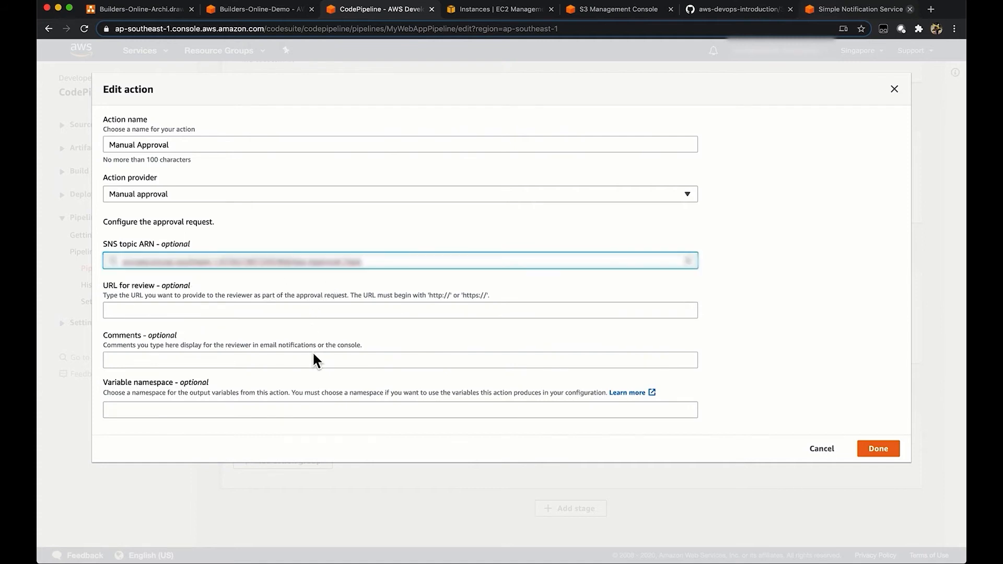
left_click(877, 452)
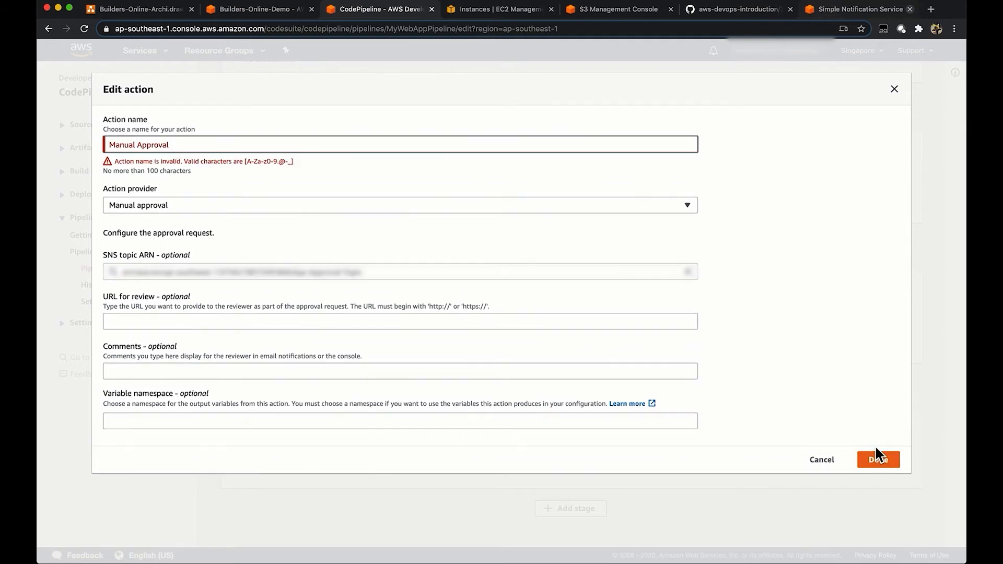
Step: Rename the approval action as ManualApproval and apply its settings
left_click(317, 142)
key("BackSpace")
left_click(890, 464)
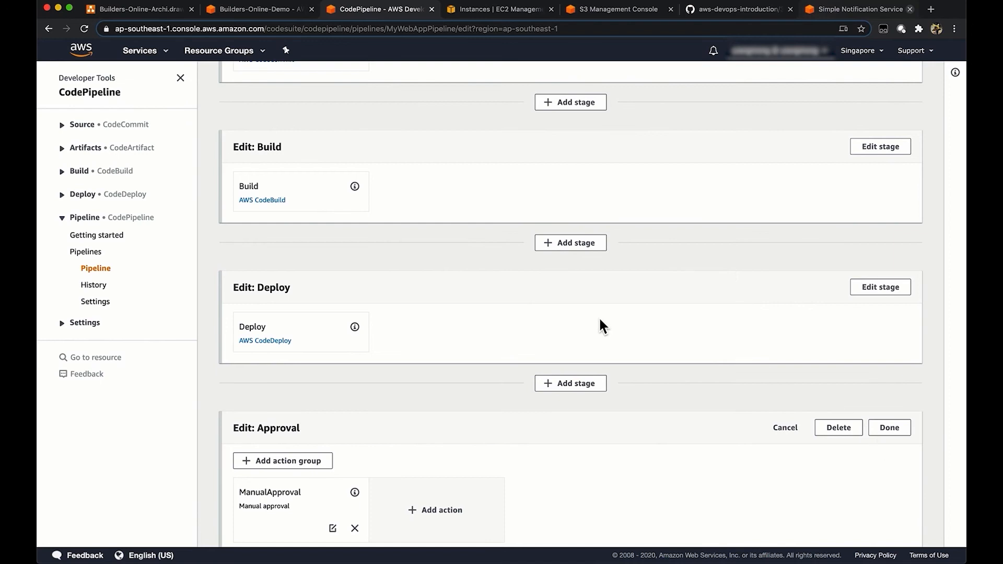
Step: Add a stage named DeployToProd after the Approval stage
scroll(598, 317, "down", 3)
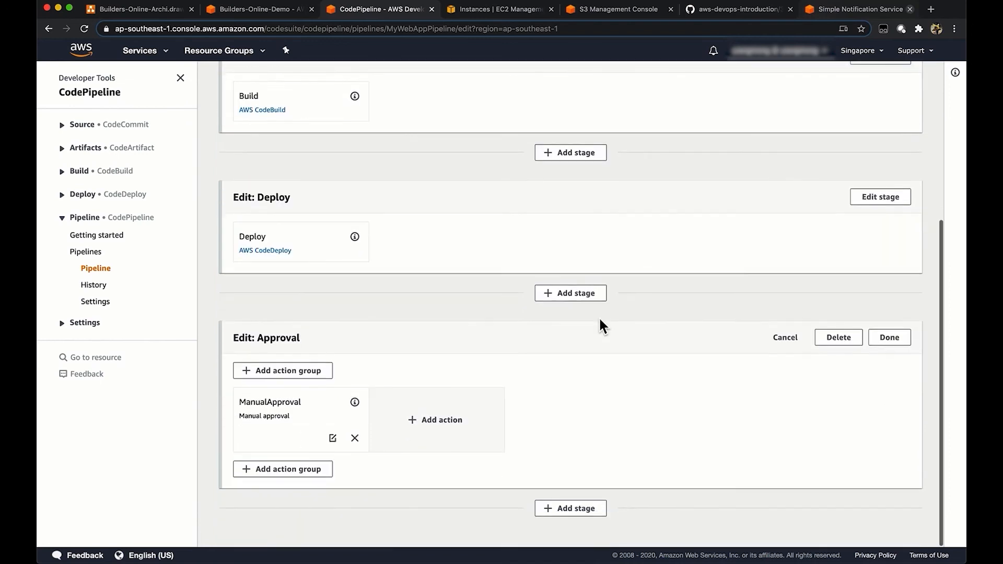
left_click(580, 510)
left_click(464, 308)
type("Production")
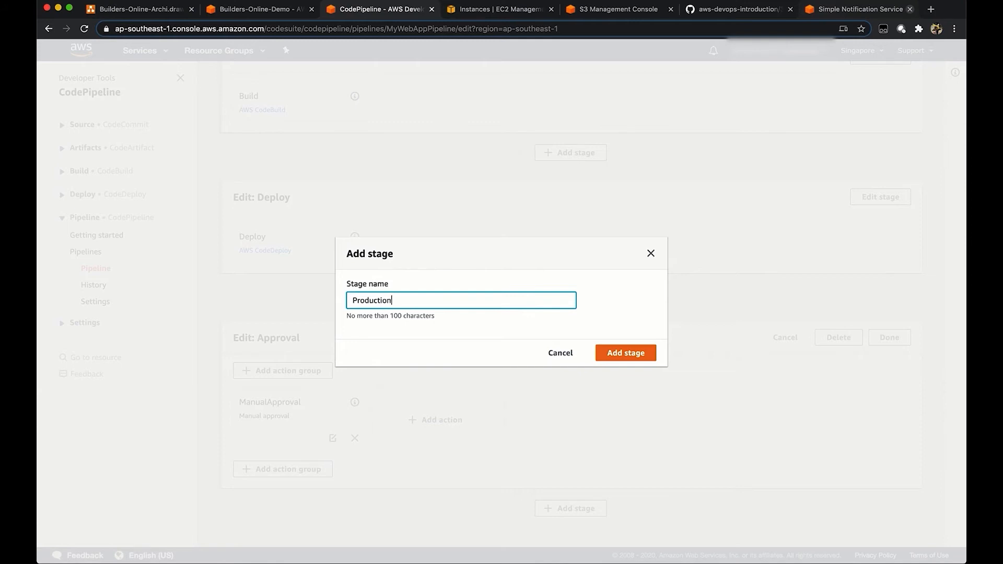
key("super+a")
type("DeployToProd")
left_click(636, 361)
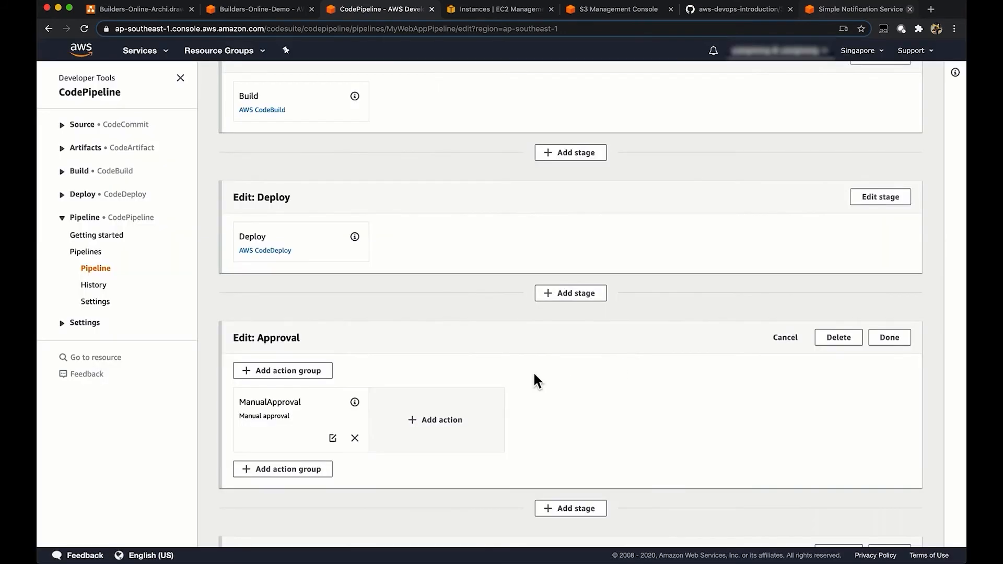
Step: Create an action named Prod in the DeployToProd stage with AWS CodeDeploy as its provider
scroll(534, 374, "down", 3)
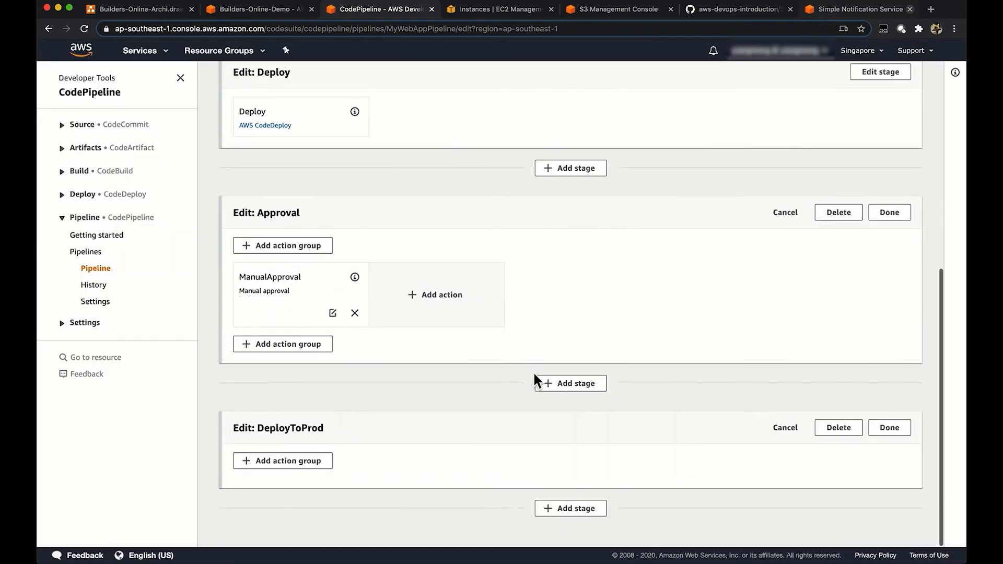
left_click(320, 462)
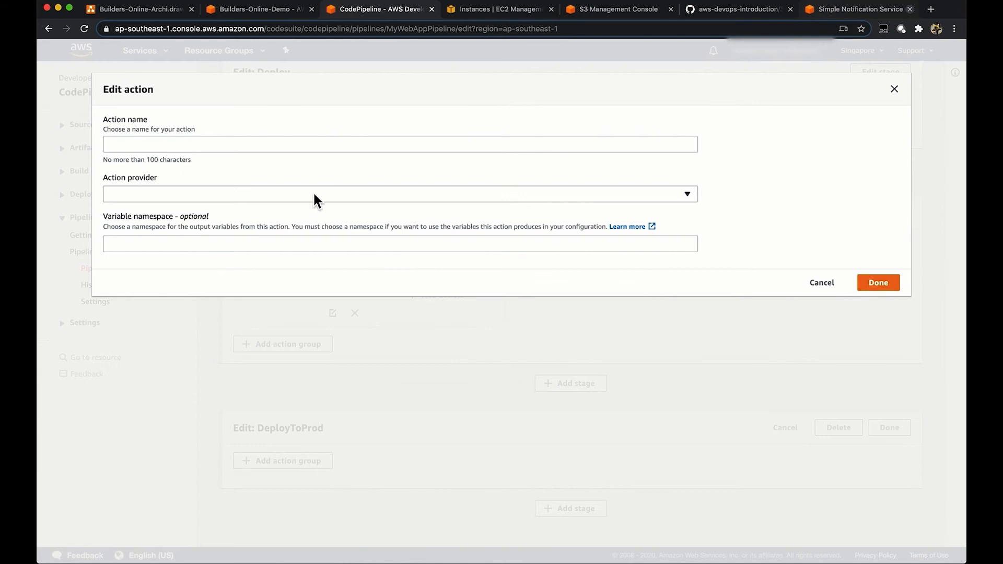
left_click(293, 151)
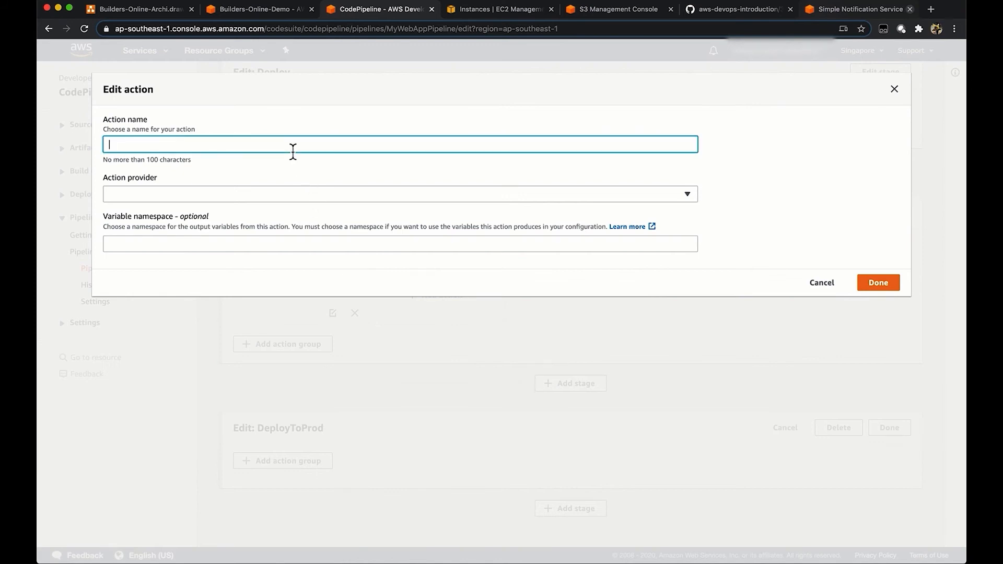
type("Prod")
left_click(257, 195)
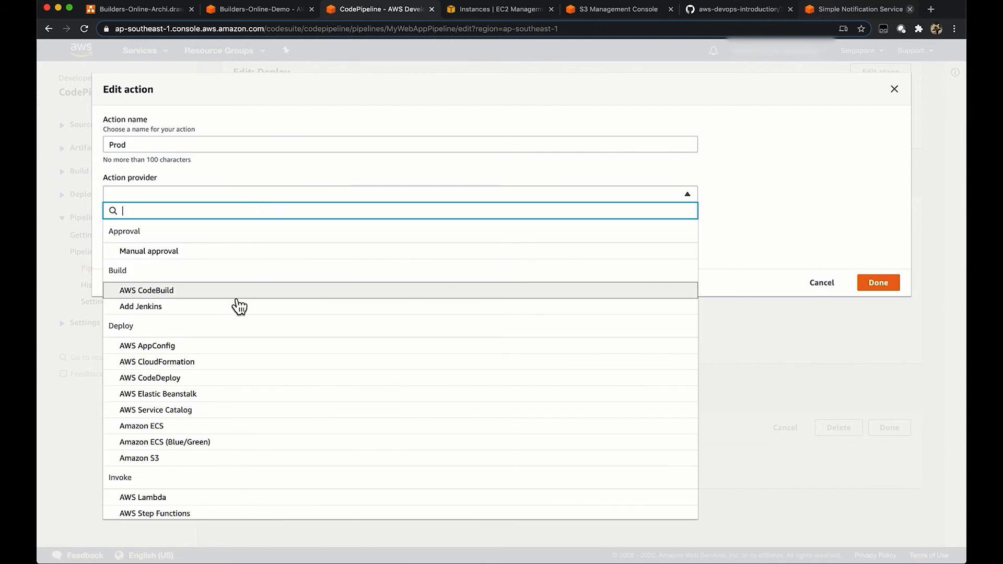
left_click(215, 379)
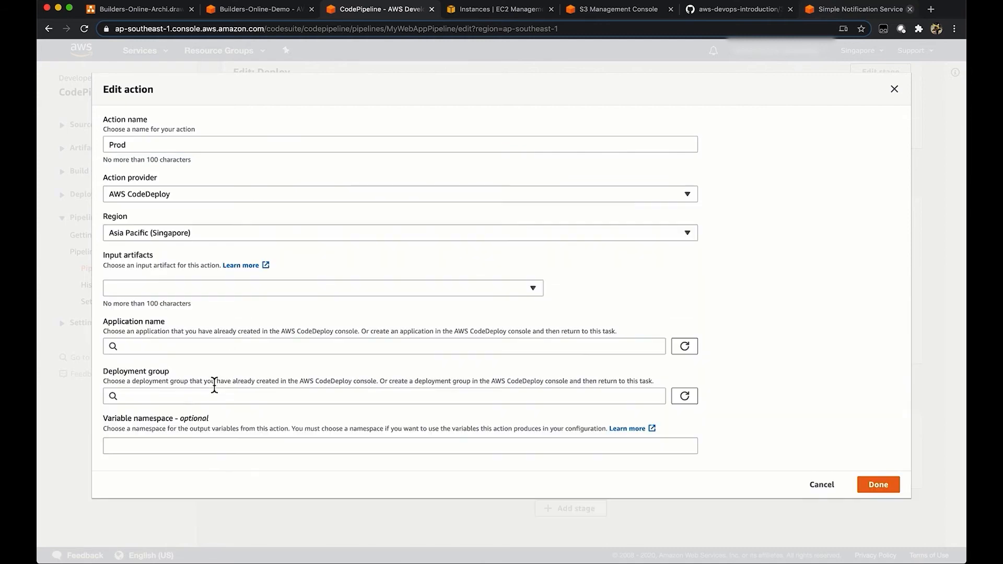
Step: Configure the Prod action with input artifact BuildArtifact, application MyWebApp and deployment group WebApp-Prod, and apply it
left_click(200, 287)
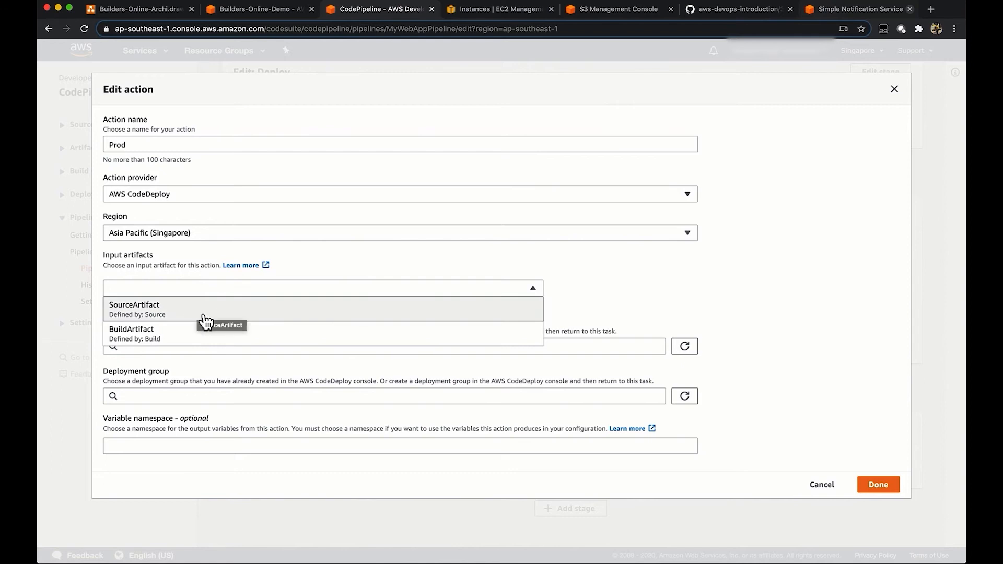
left_click(198, 334)
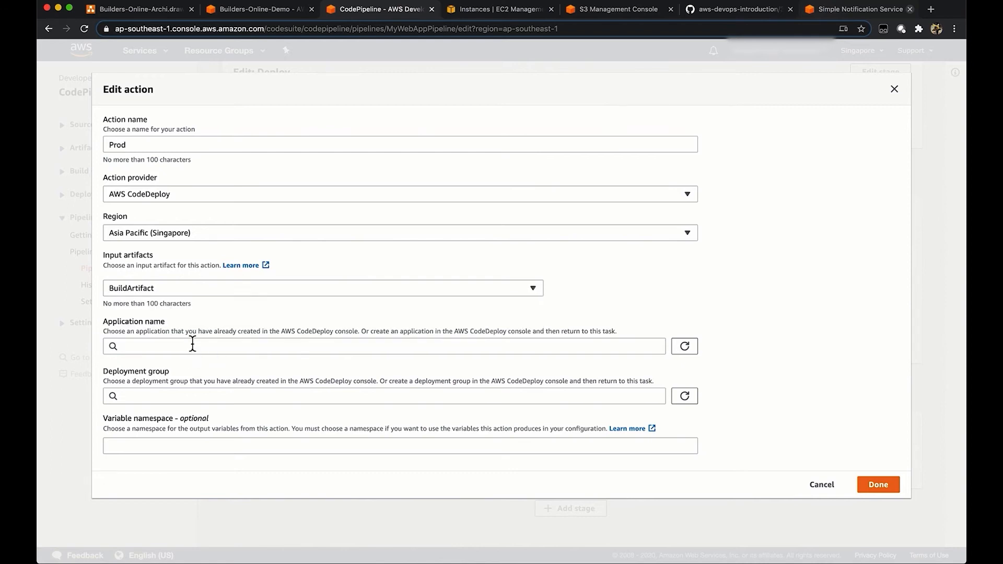
left_click(201, 350)
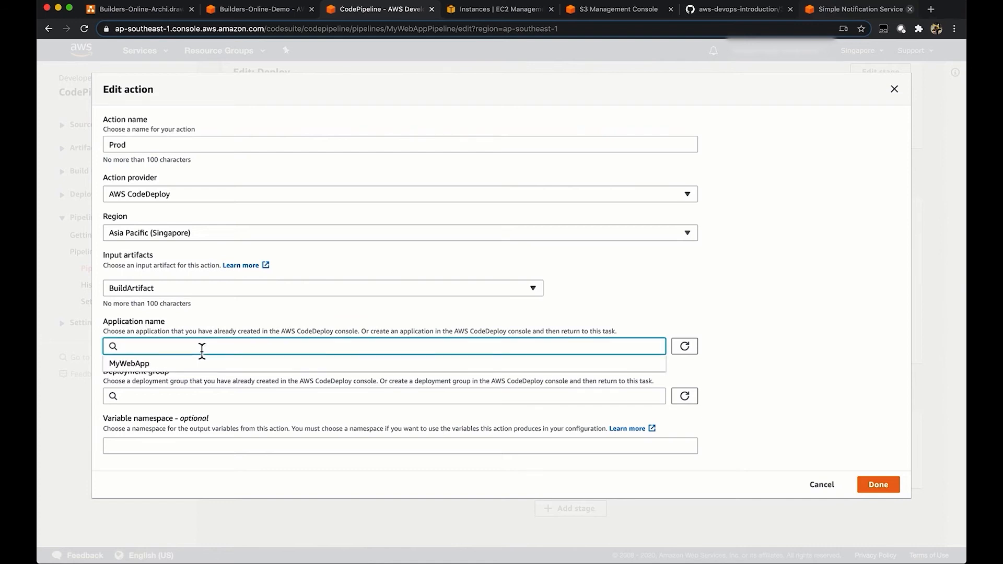
left_click(202, 364)
left_click(198, 395)
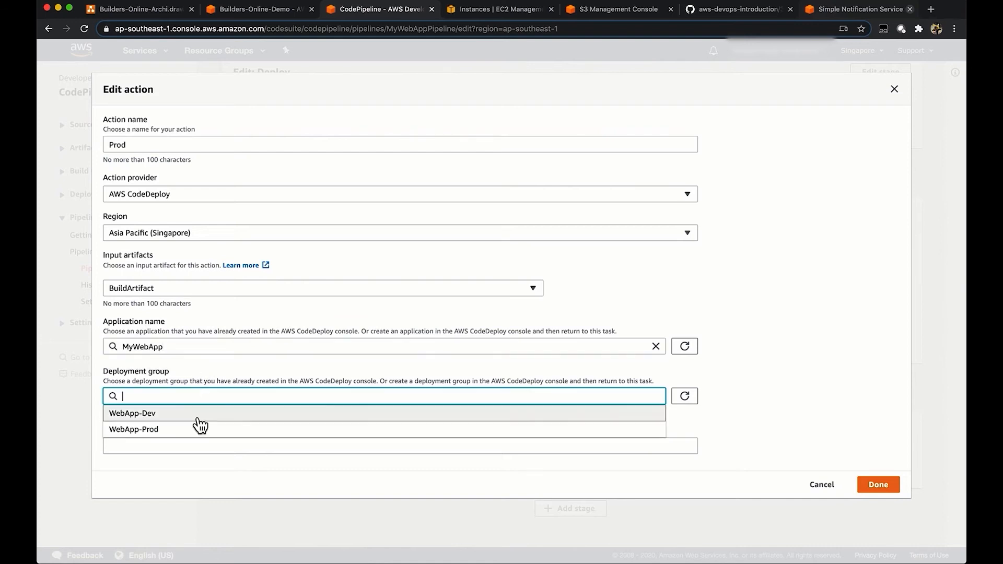
left_click(195, 431)
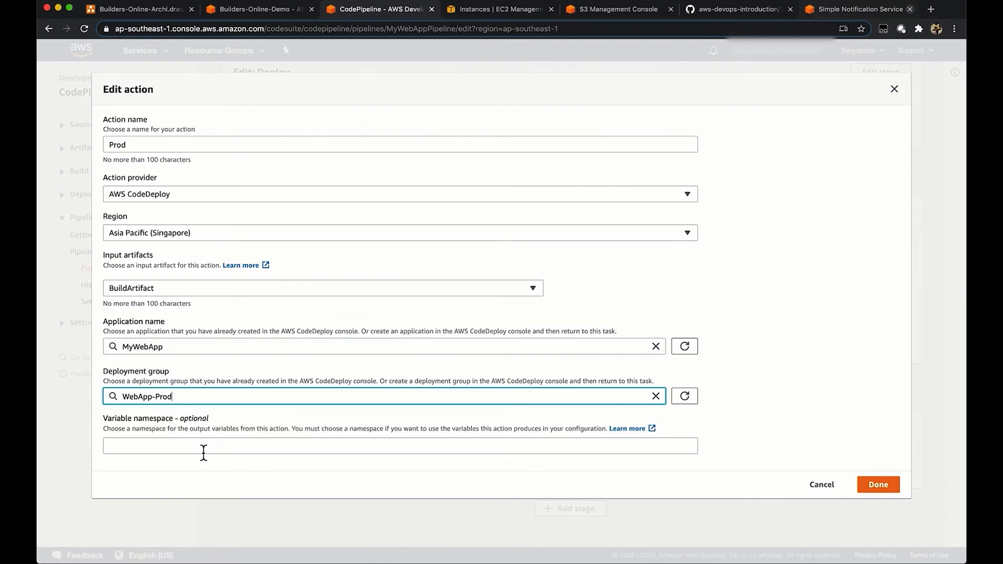
left_click(883, 486)
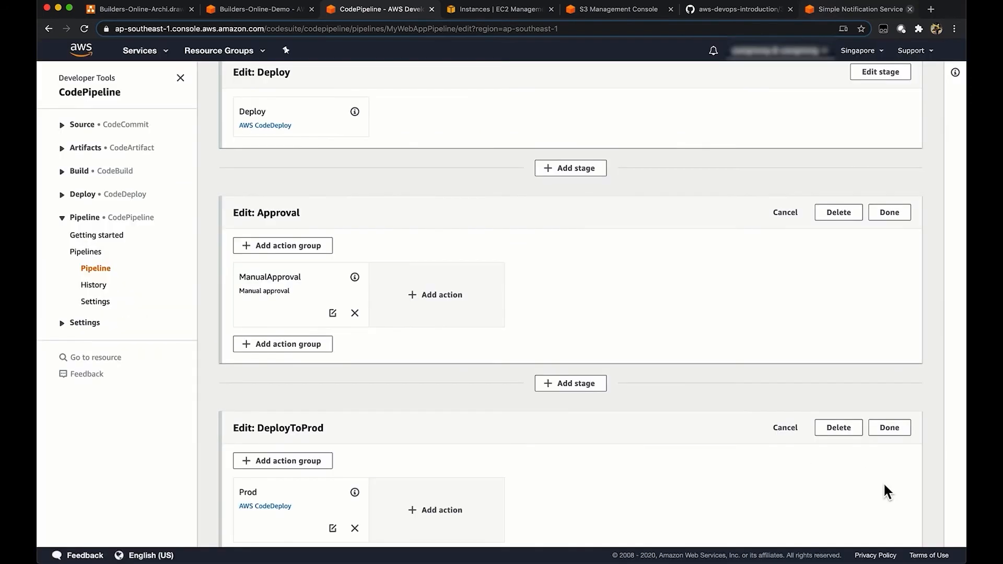
Step: Save the changes to MyWebAppPipeline and confirm the save
scroll(665, 416, "down", 2)
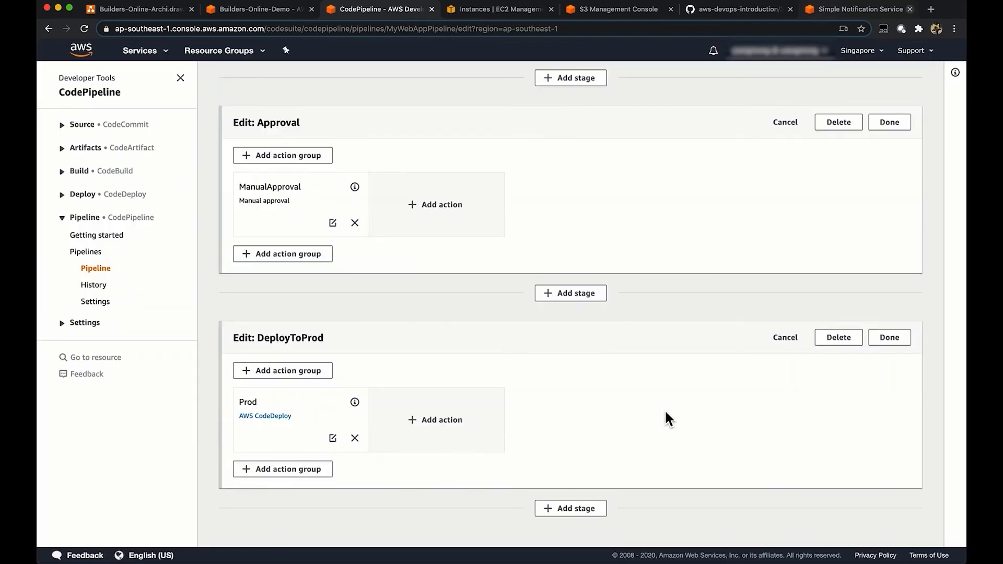
scroll(666, 407, "up", 9)
left_click(904, 111)
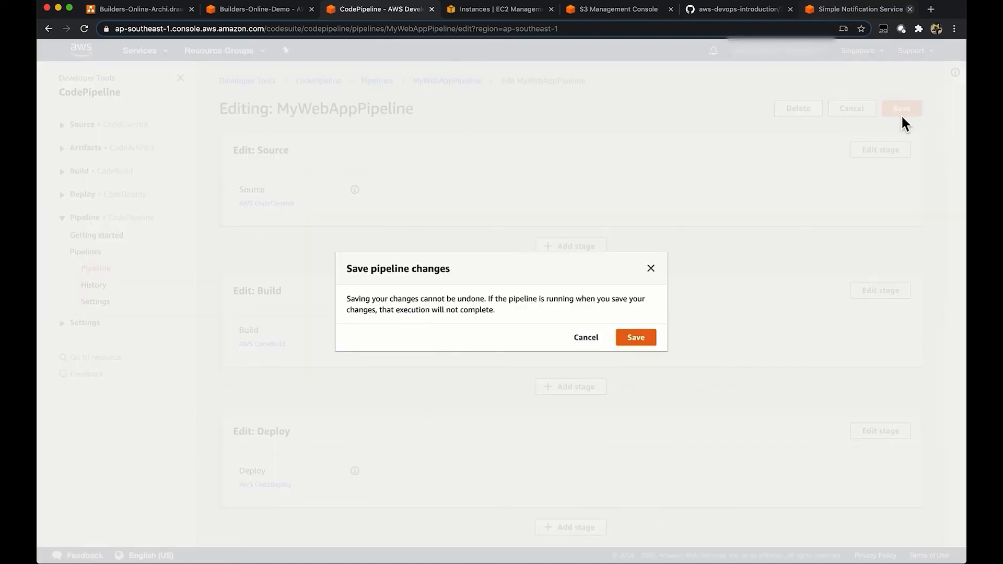
left_click(653, 336)
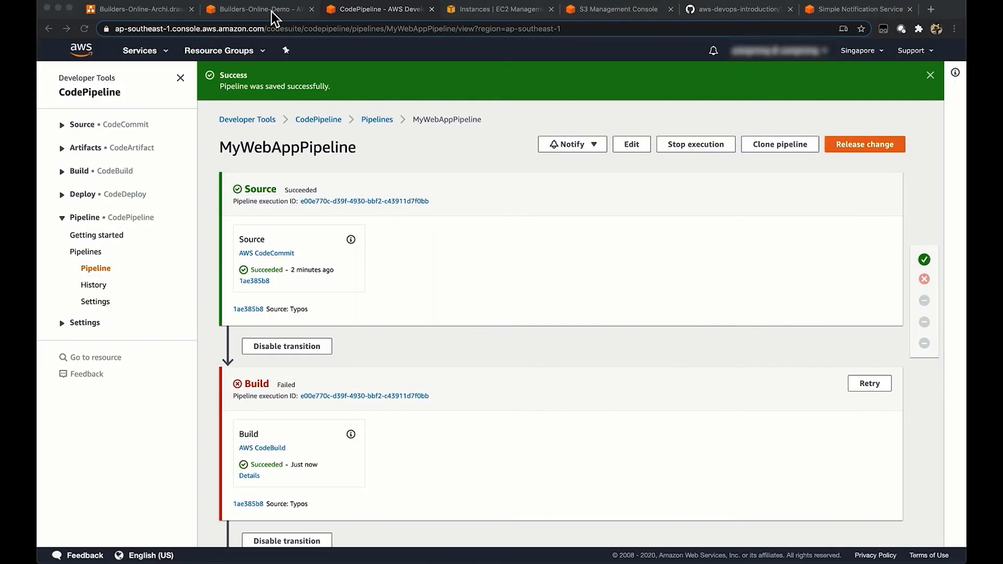
Step: Switch to the Cloud9 environment and open index.jsp from WebAppRepo's src/main/webapp/WEB-INF/pages folder
left_click(272, 12)
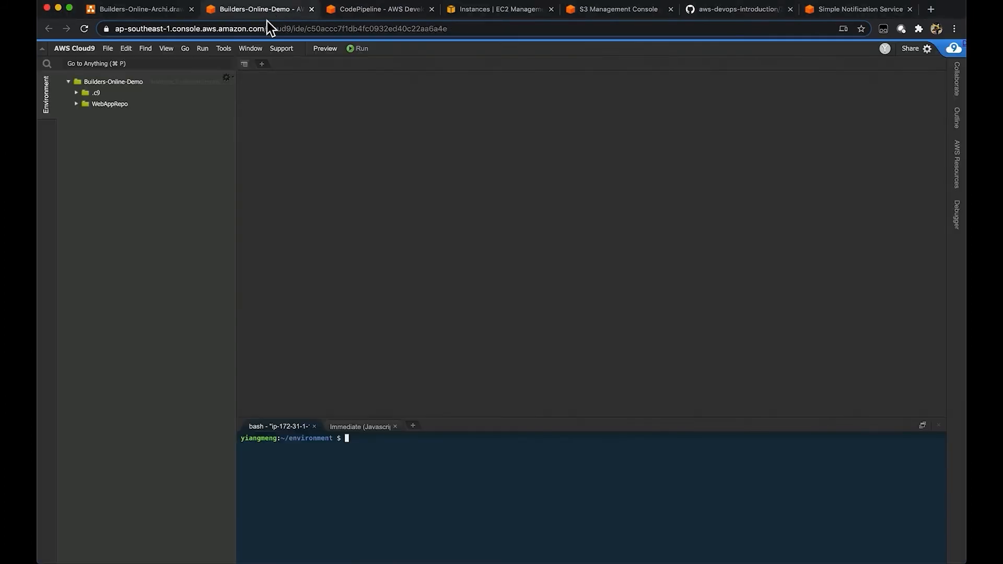
double_click(113, 104)
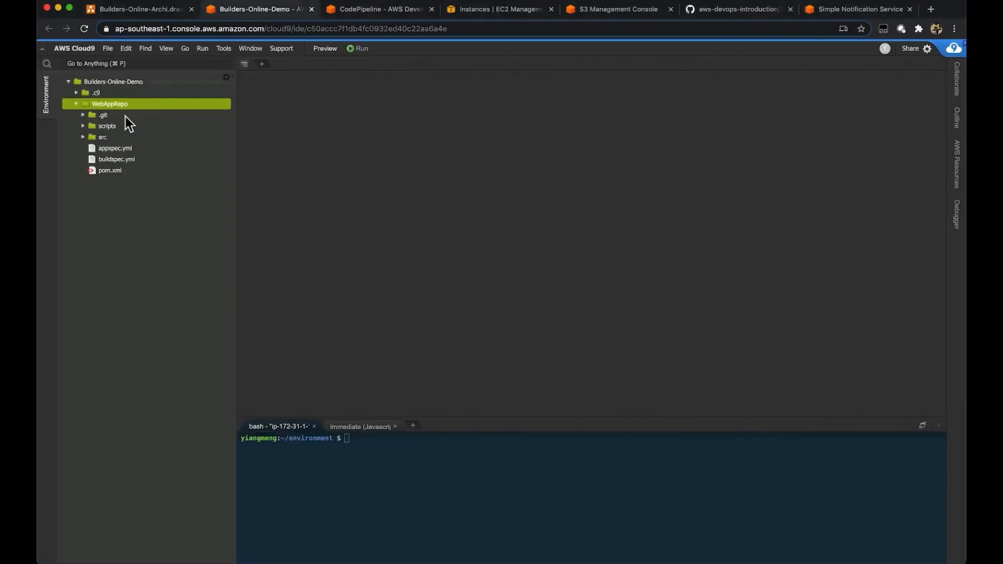
double_click(102, 138)
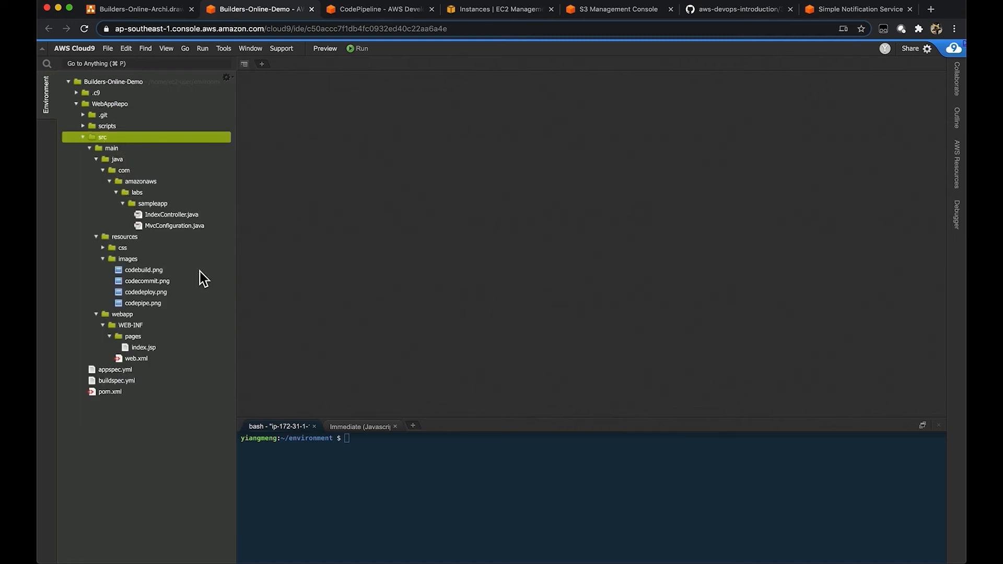
double_click(143, 349)
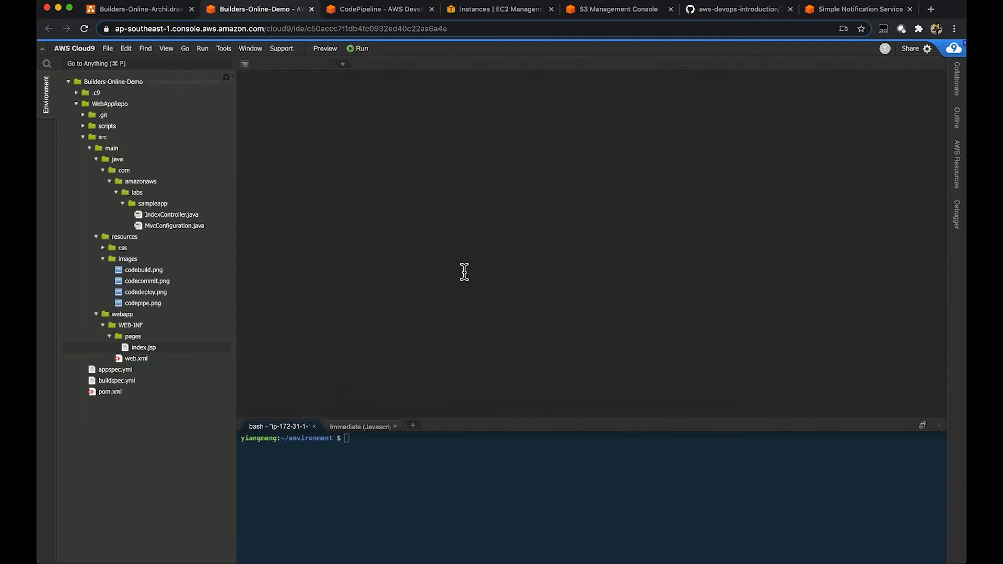
left_click(546, 221)
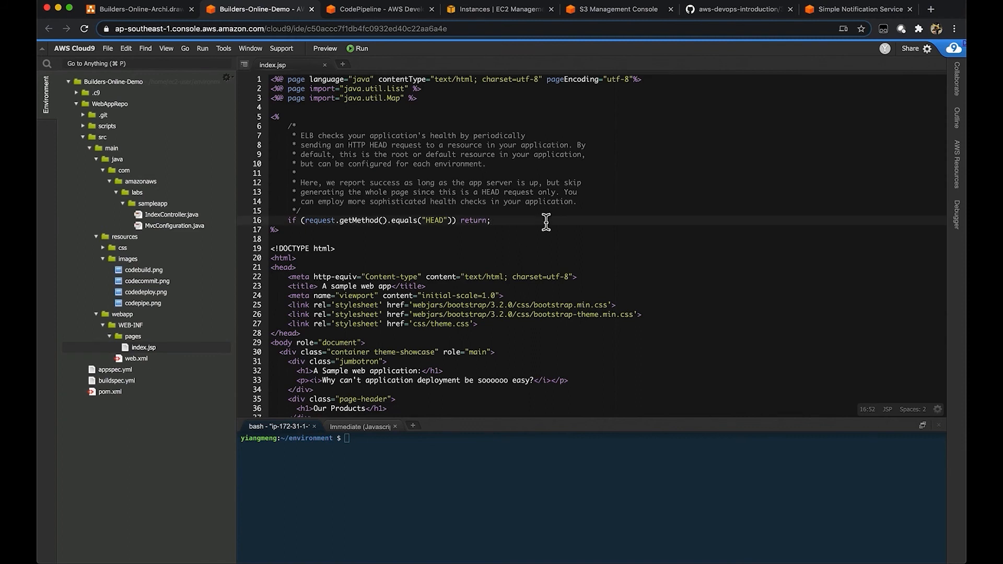
Step: Replace the italic tagline under the "A Sample web application:" heading with "THIS IS A TEST MESSAGE!!!"
scroll(545, 221, "down", 6)
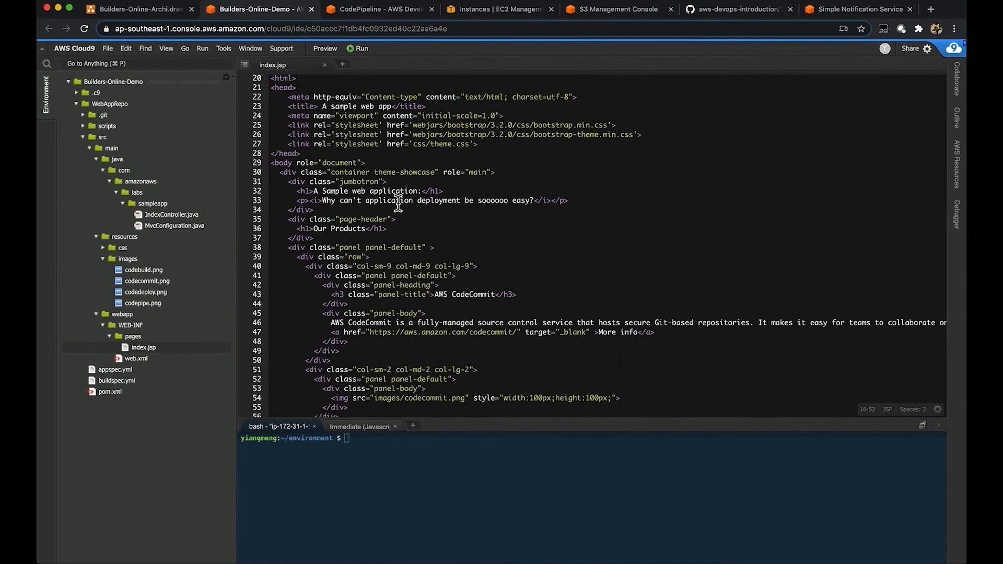
left_click_drag(323, 204, 535, 204)
key("BackSpace")
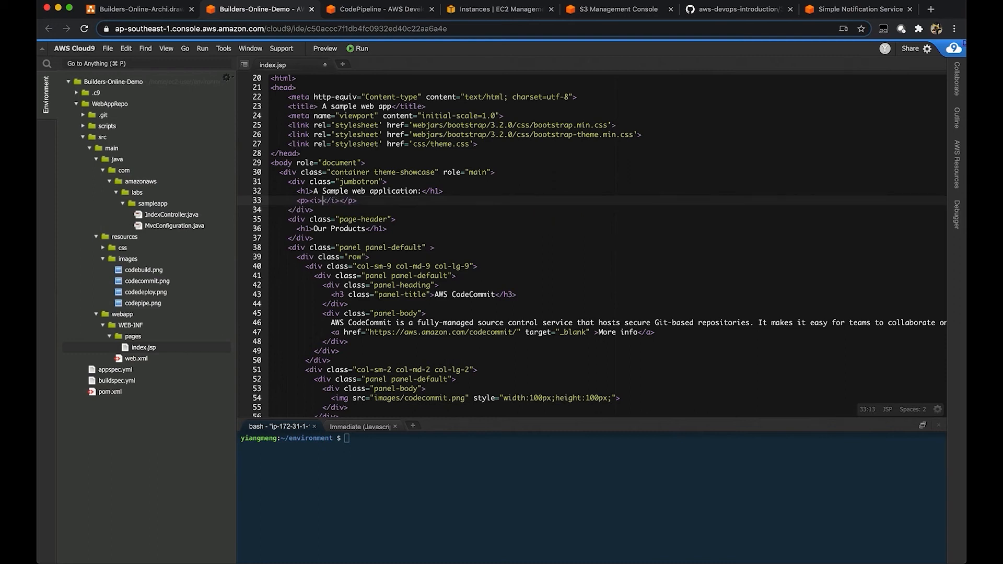
type("THIS IS S")
key("BackSpace")
type("A TEST MESSAGE!!!")
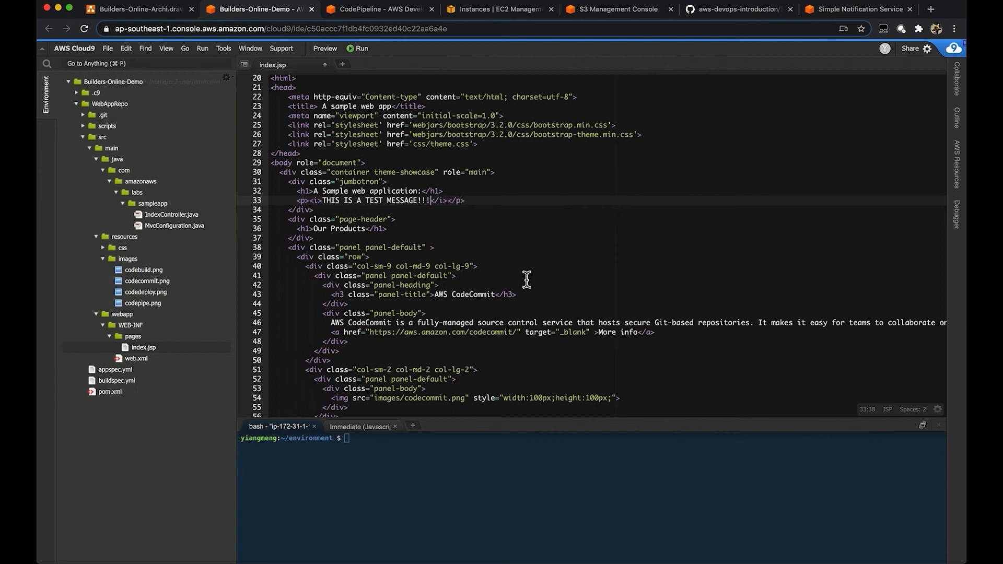
Step: Change the terminal's working directory to WebAppRepo
left_click(479, 480)
type("cd we")
key("Tab")
key("Return")
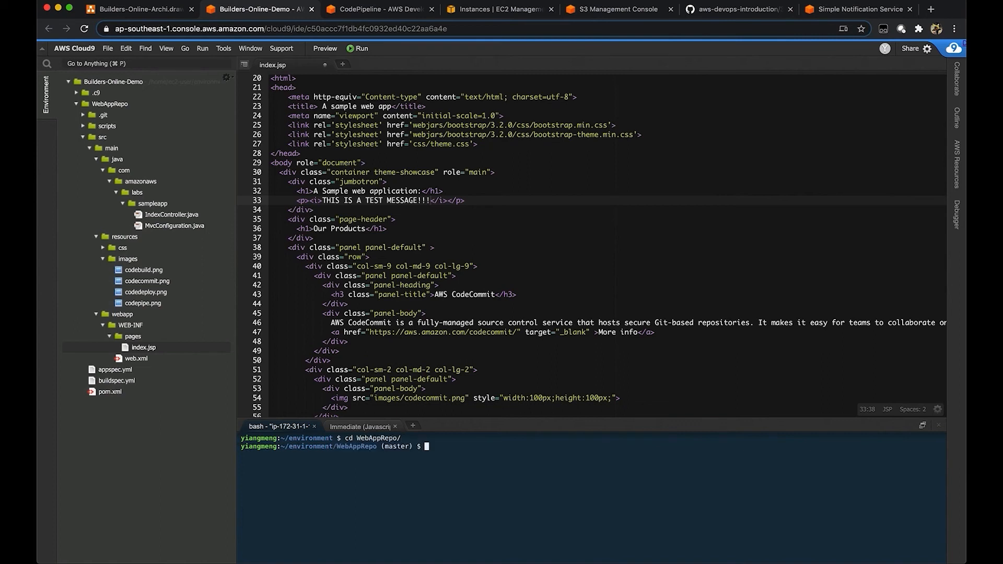
Step: Save index.jsp and stage all changes in the terminal with git add *
left_click(491, 322)
left_click(512, 481)
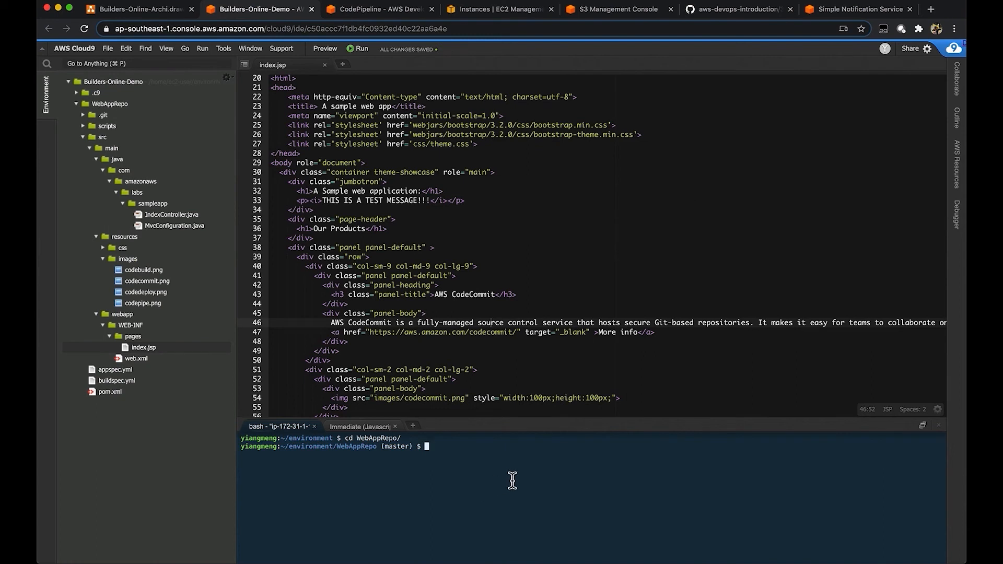
type("git add *")
key("Return")
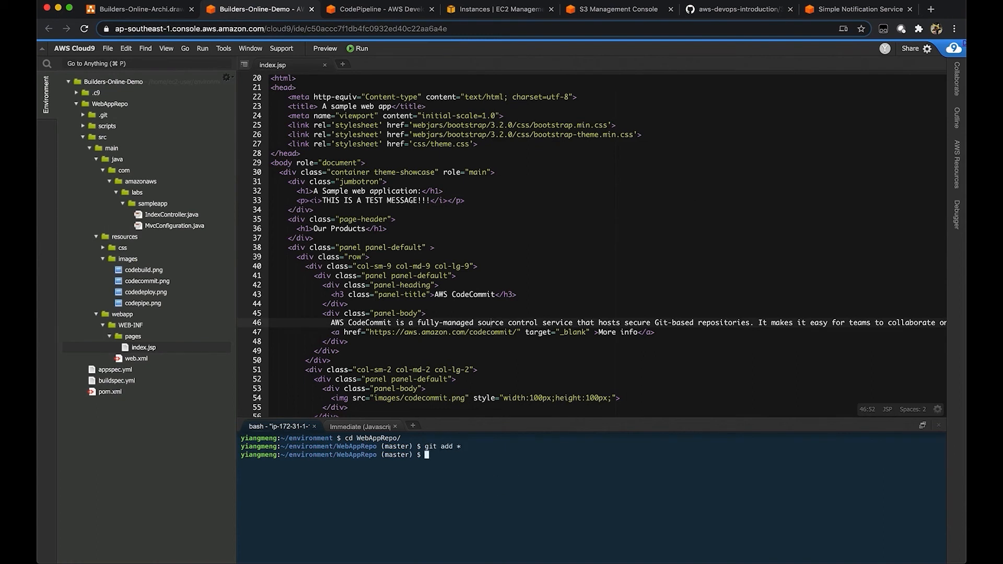
Step: Commit the staged changes with the message "Made changes to title" and push them to the remote repository
type("git commit -m \"Made changes to")
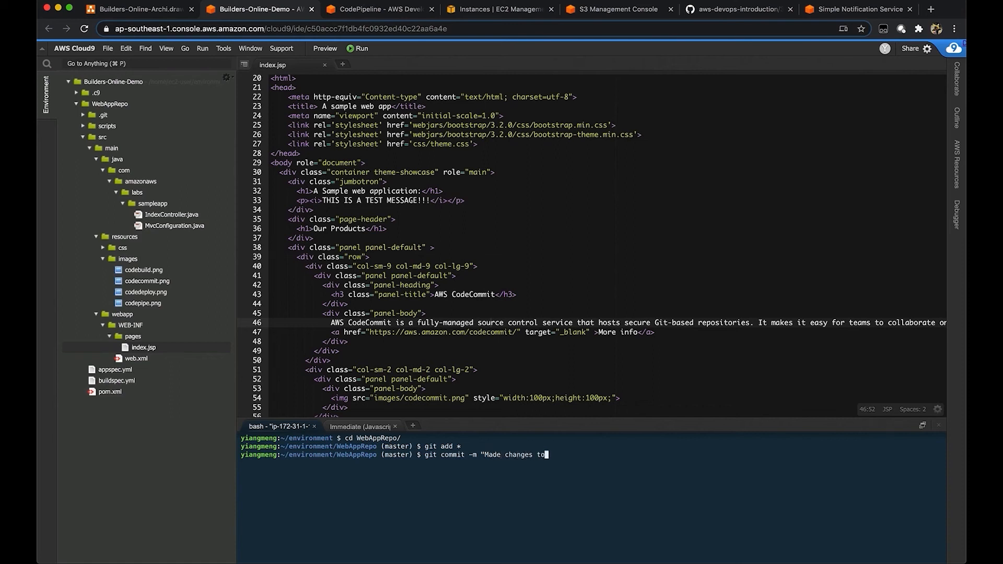
type(" title\"")
key("Return")
type("git push")
key("Return")
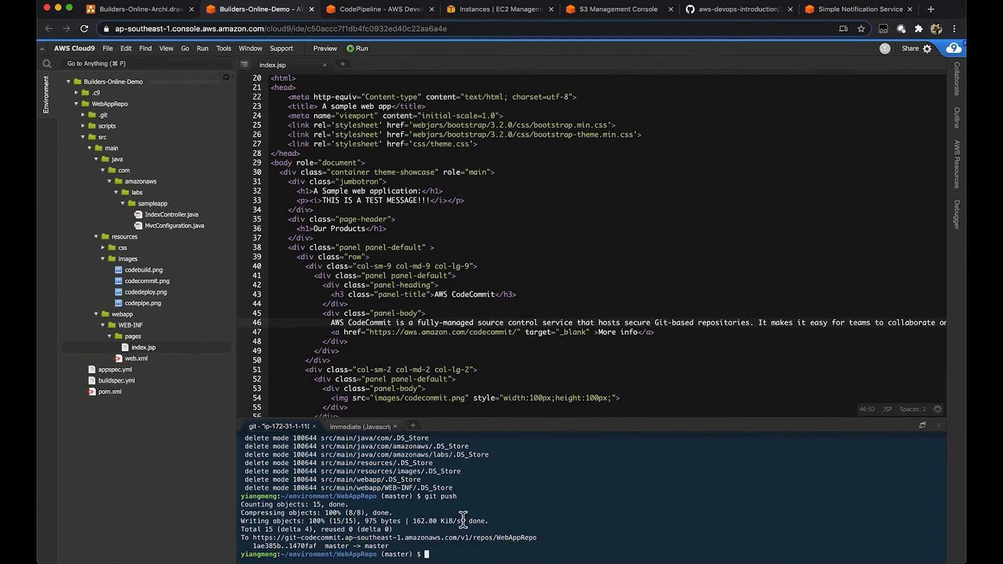
Step: Switch to MyWebAppPipeline in CodePipeline and follow the new commit through the Build and Deploy stages
left_click(364, 9)
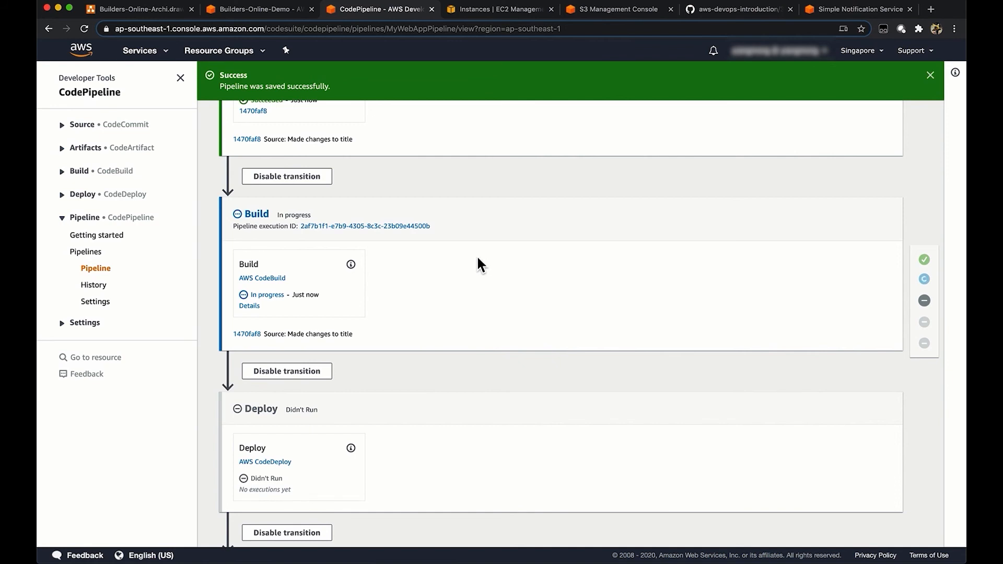
scroll(477, 259, "down", 2)
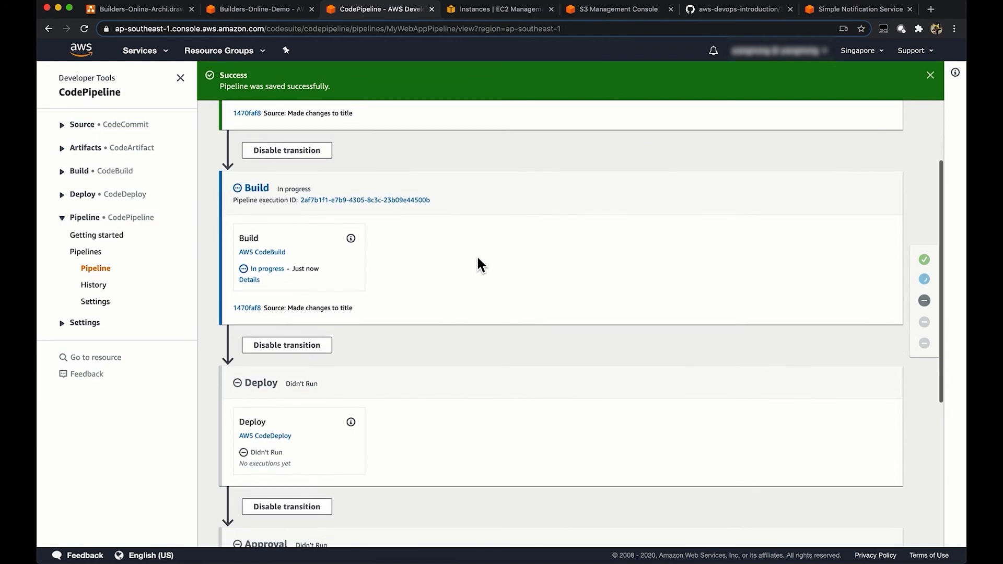
triple_click(314, 305)
left_click(388, 303)
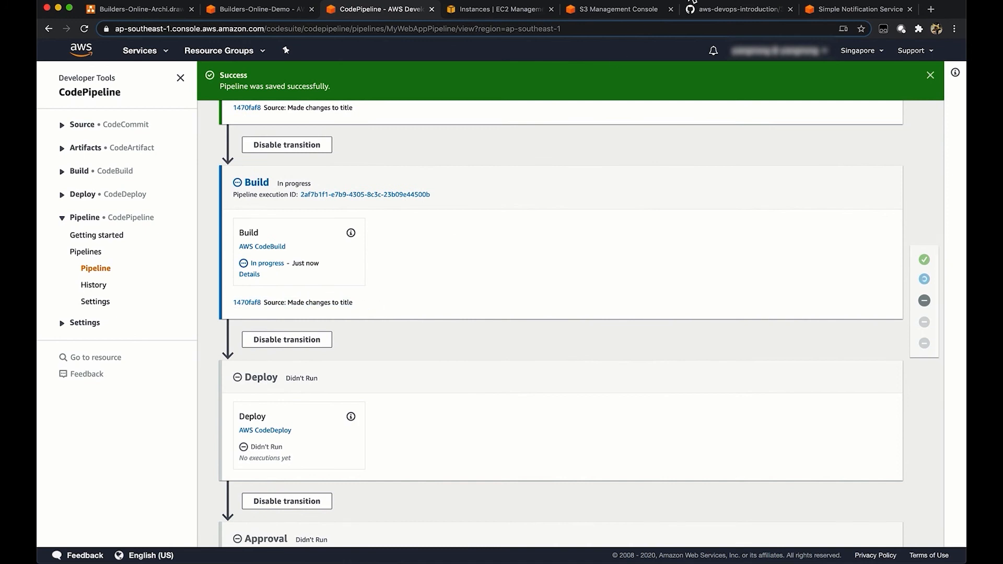
scroll(445, 273, "down", 5)
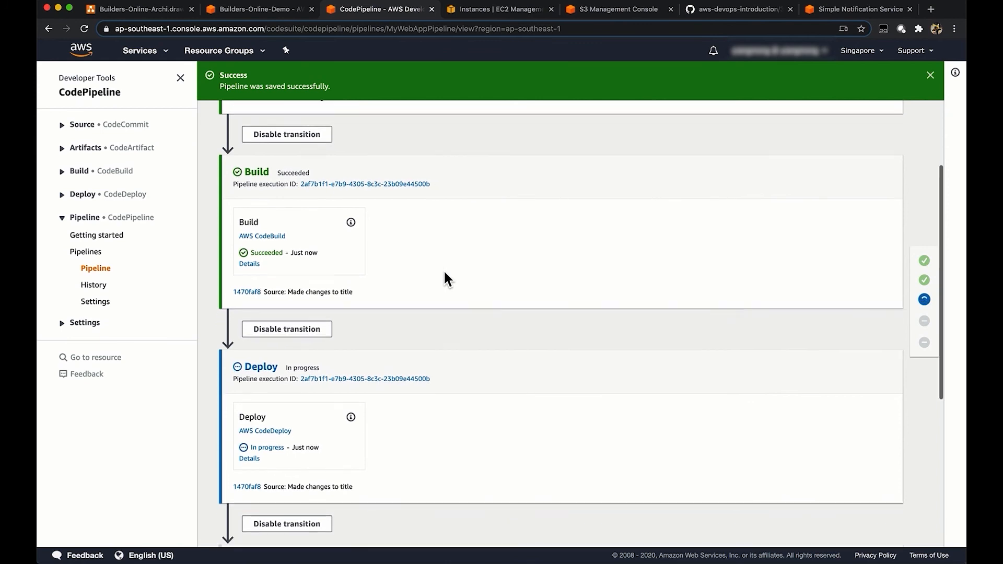
scroll(443, 270, "down", 4)
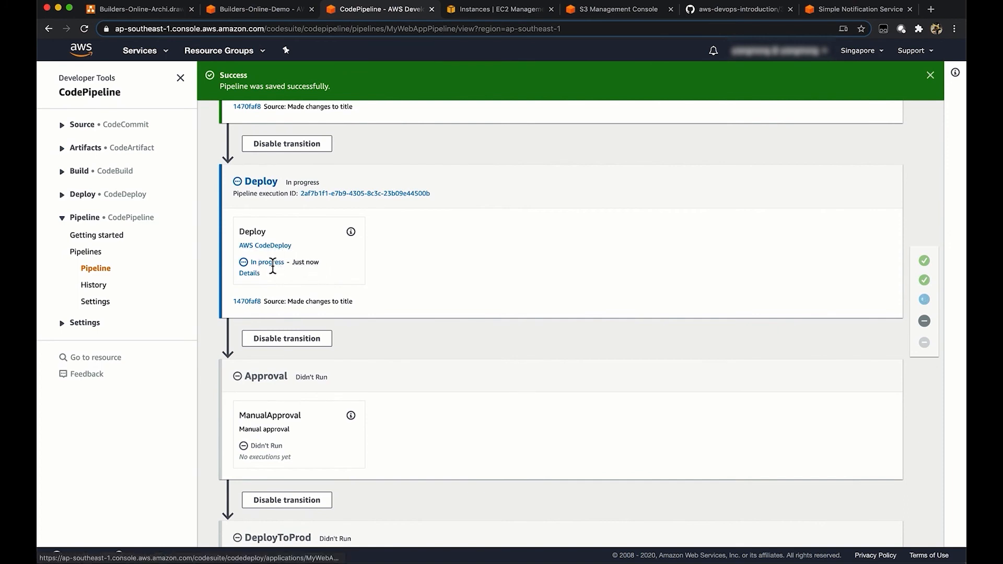
Step: View the Deploy action's CodeDeploy details, then return to the pipeline and examine the Deploy, Approval and DeployToProd stages
left_click(249, 273)
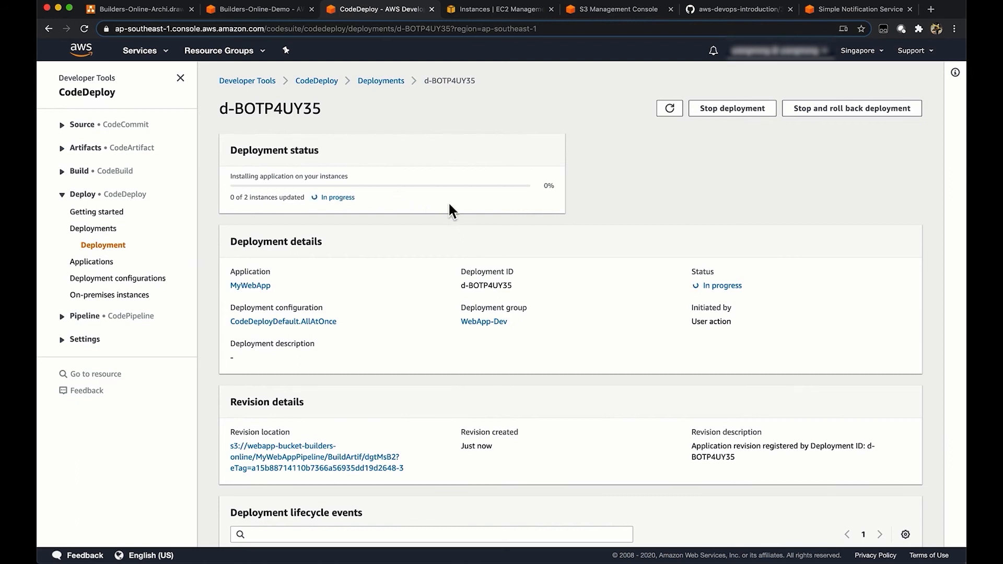
left_click(51, 31)
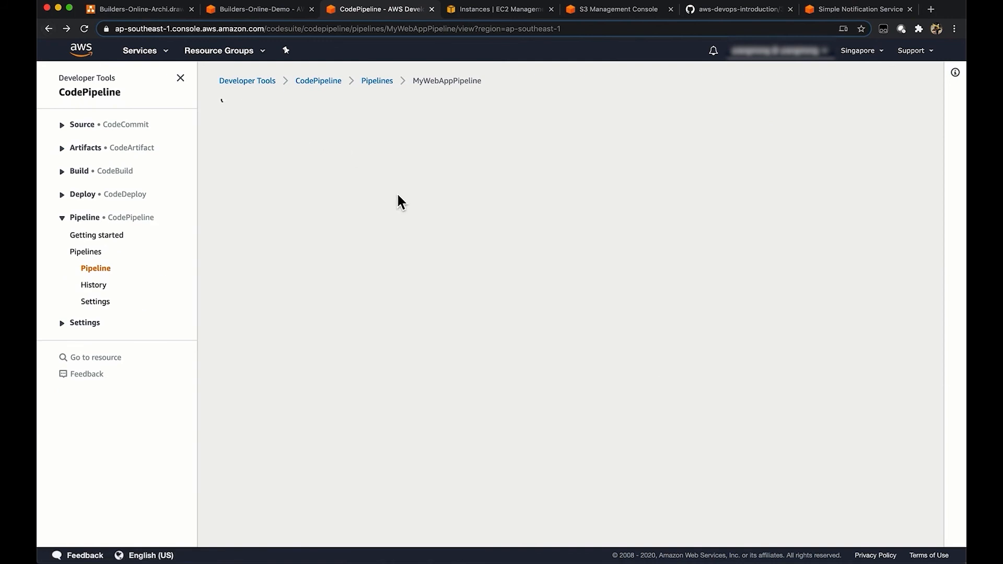
scroll(398, 196, "down", 5)
scroll(398, 201, "down", 3)
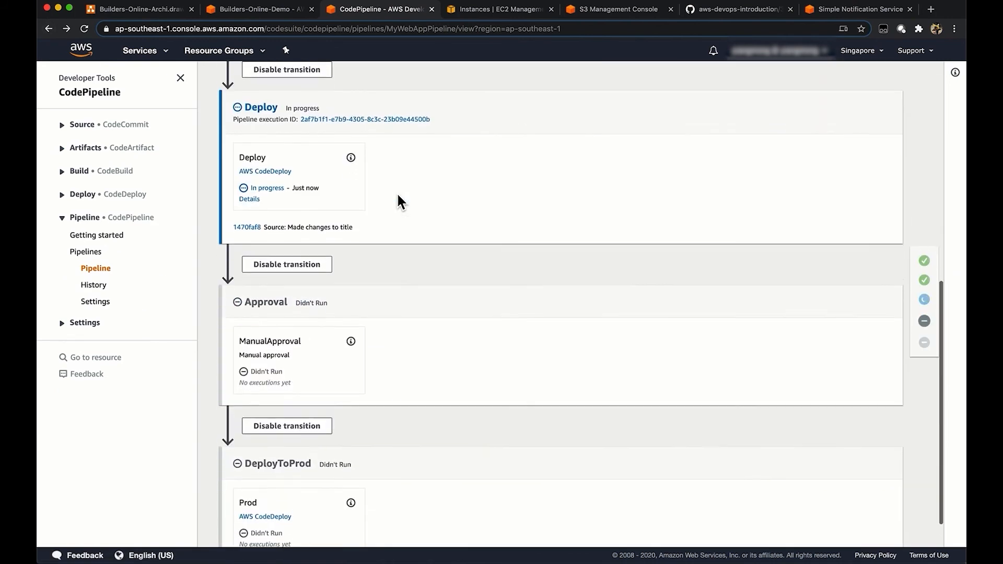
scroll(398, 201, "up", 1)
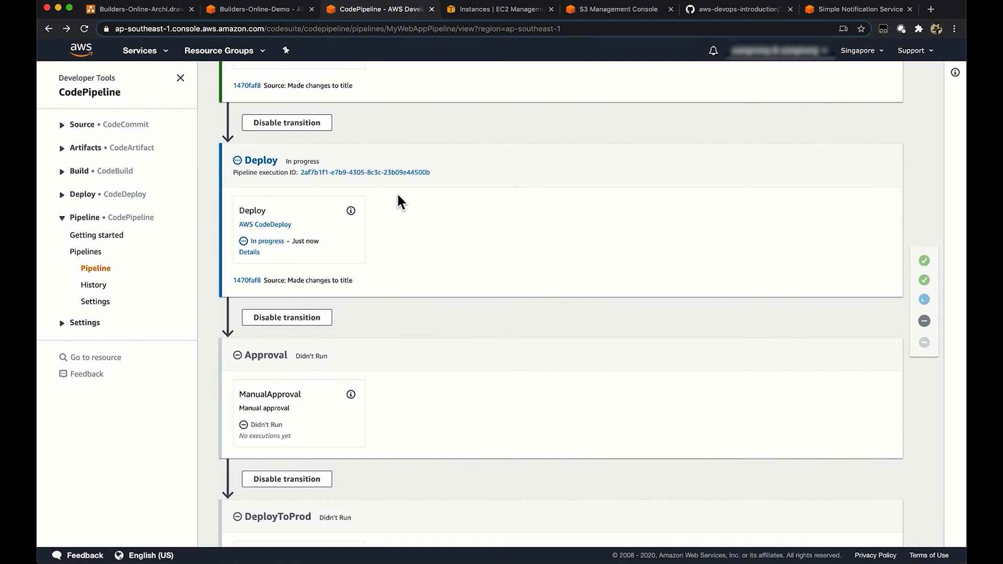
scroll(493, 279, "down", 1)
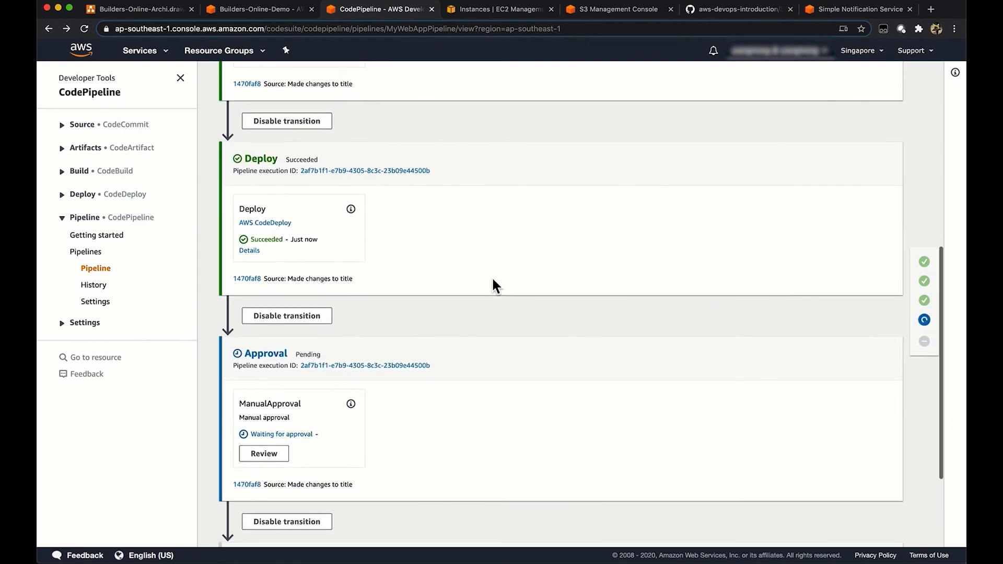
scroll(492, 281, "down", 3)
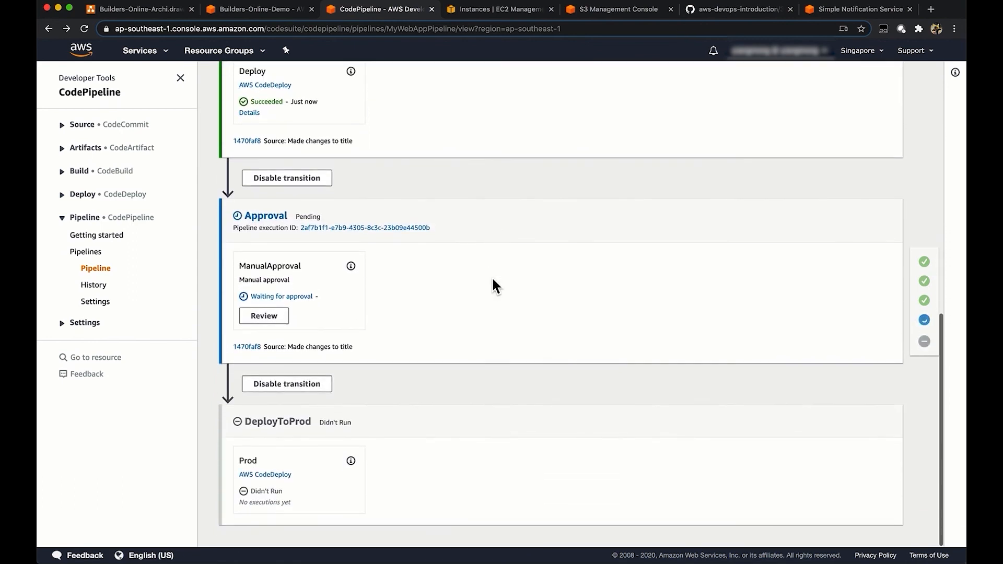
scroll(340, 284, "up", 2)
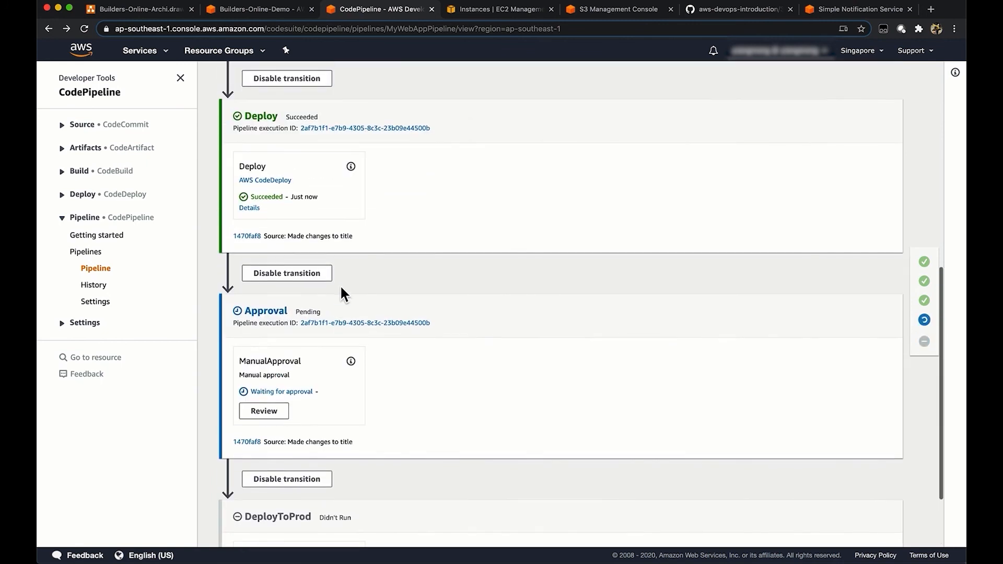
Step: Copy the public IP of the DevWebApp01 instance in ap-southeast-1a and open it in a new browser tab to check the tagline
left_click(504, 18)
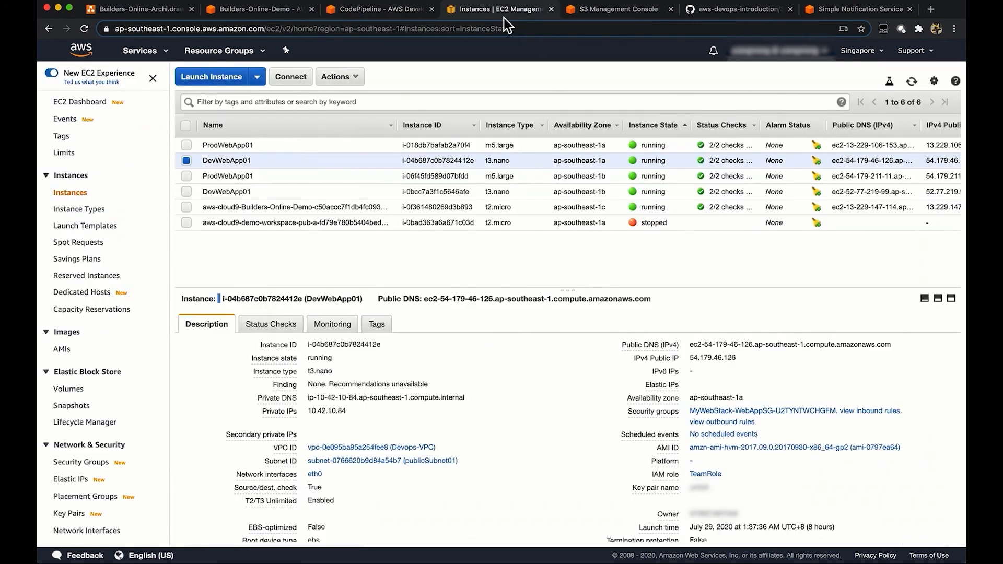
left_click(312, 174)
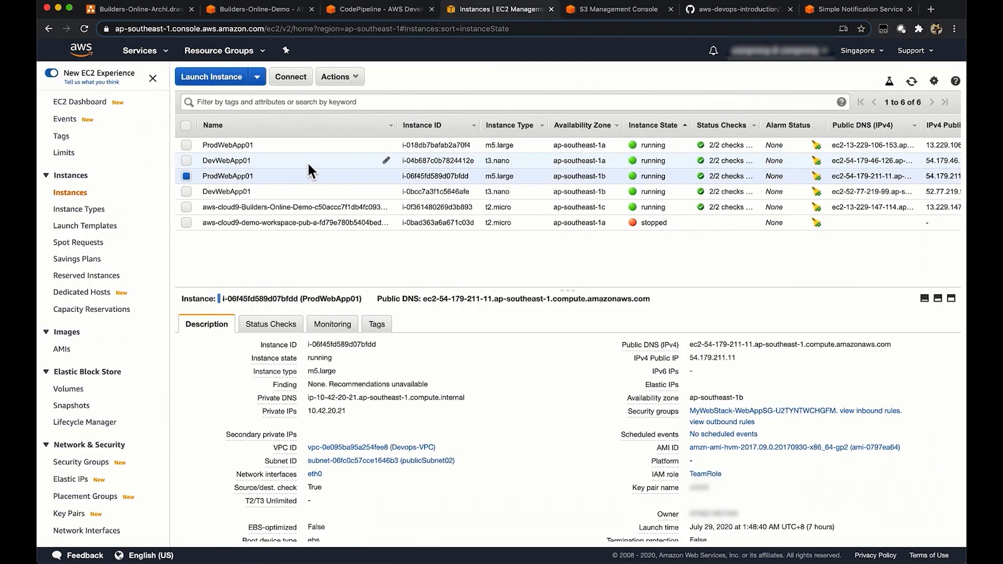
left_click(308, 164)
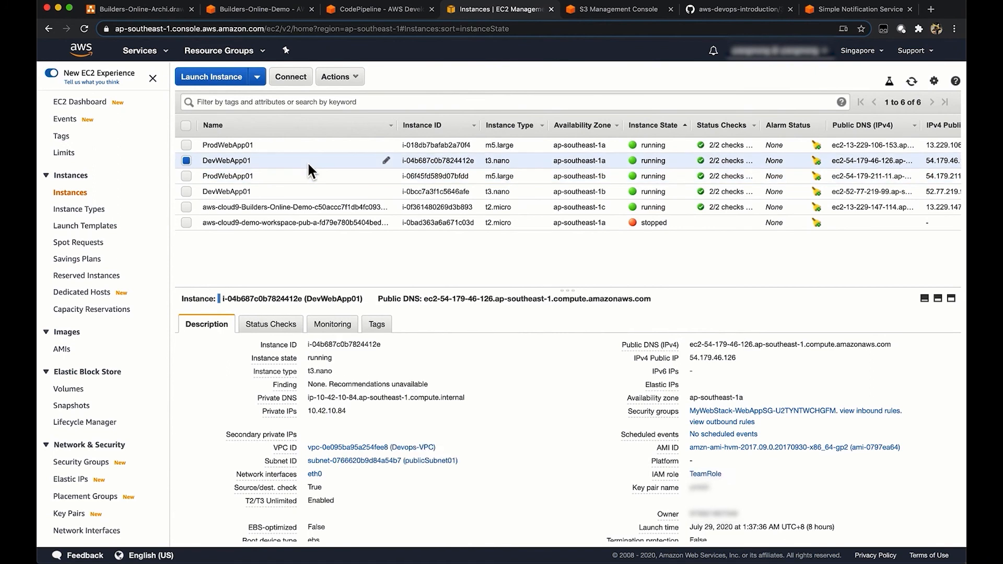
left_click(745, 358)
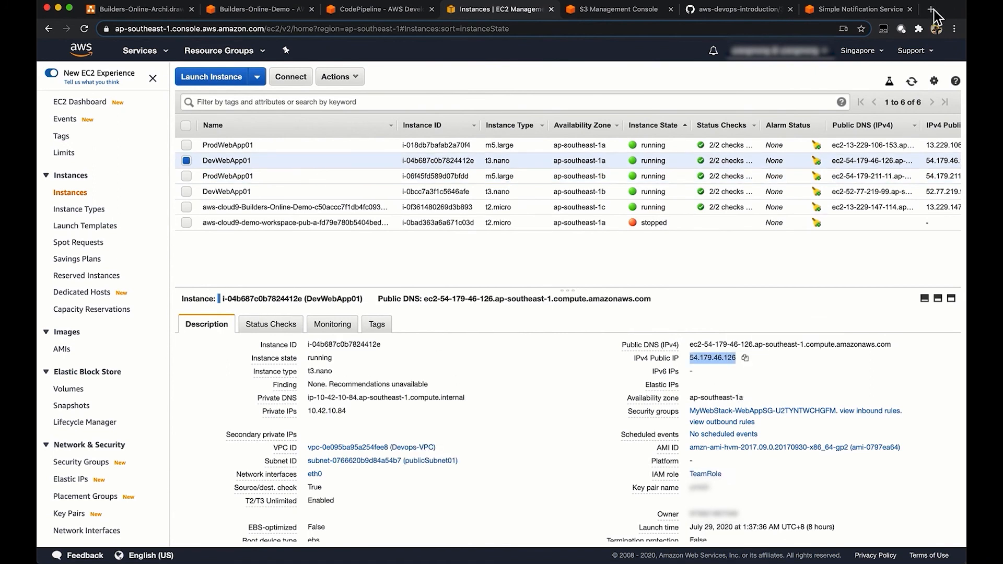
left_click(932, 10)
key("super+v")
key("Return")
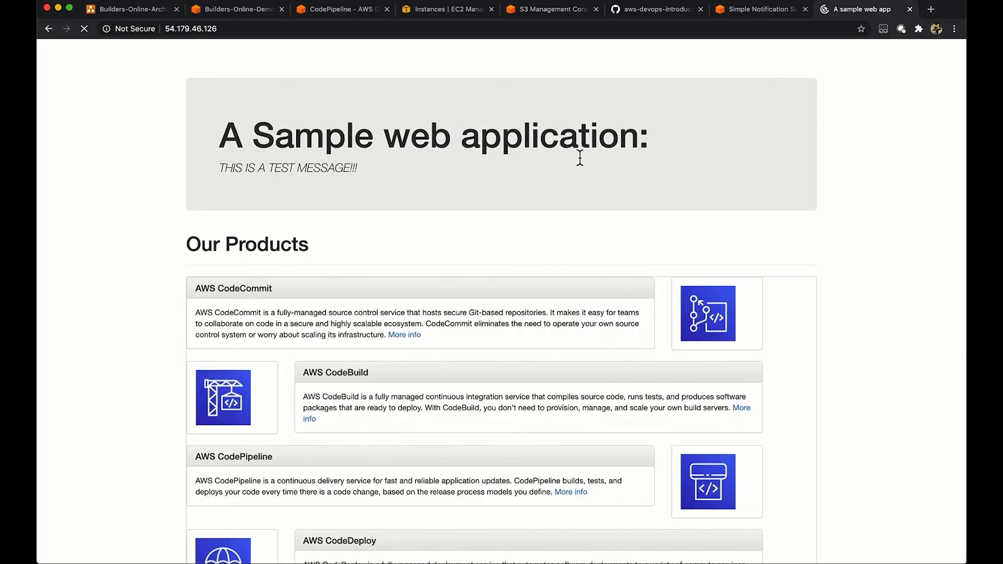
triple_click(327, 168)
left_click(376, 171)
Step: Return to MyWebAppPipeline and approve the pending ManualApproval action with the comment "Approved"
left_click(348, 12)
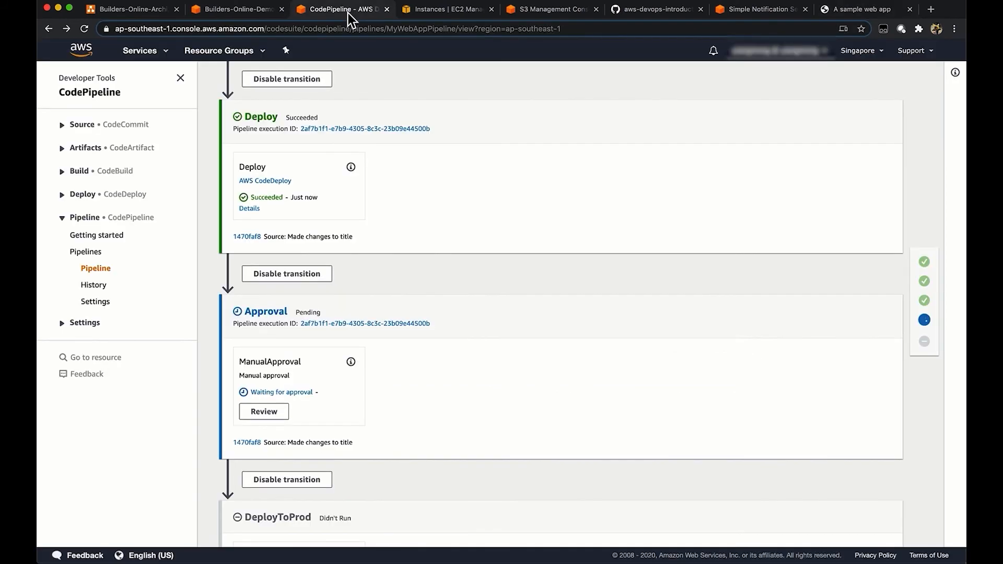
left_click(272, 410)
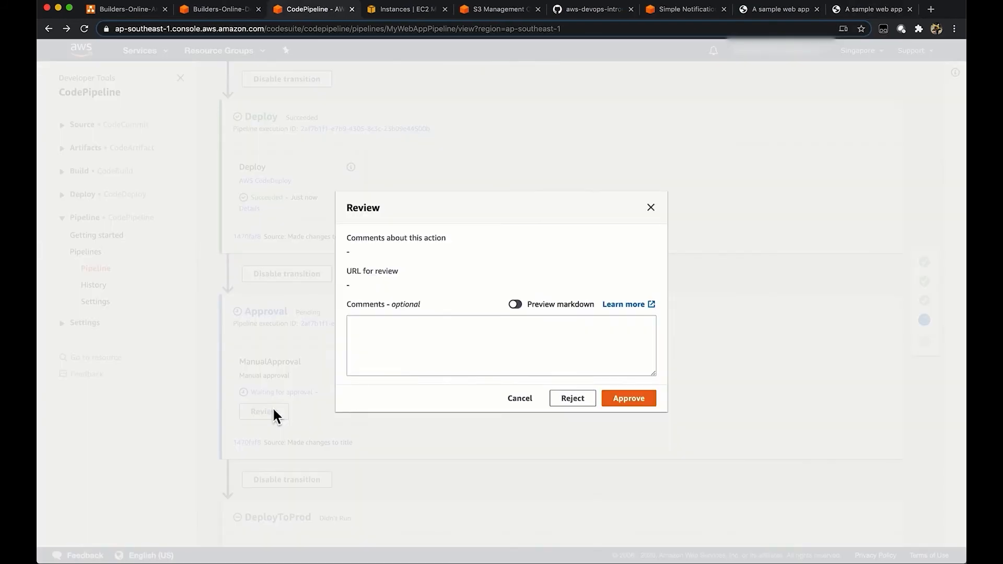
left_click(440, 349)
type("Appro")
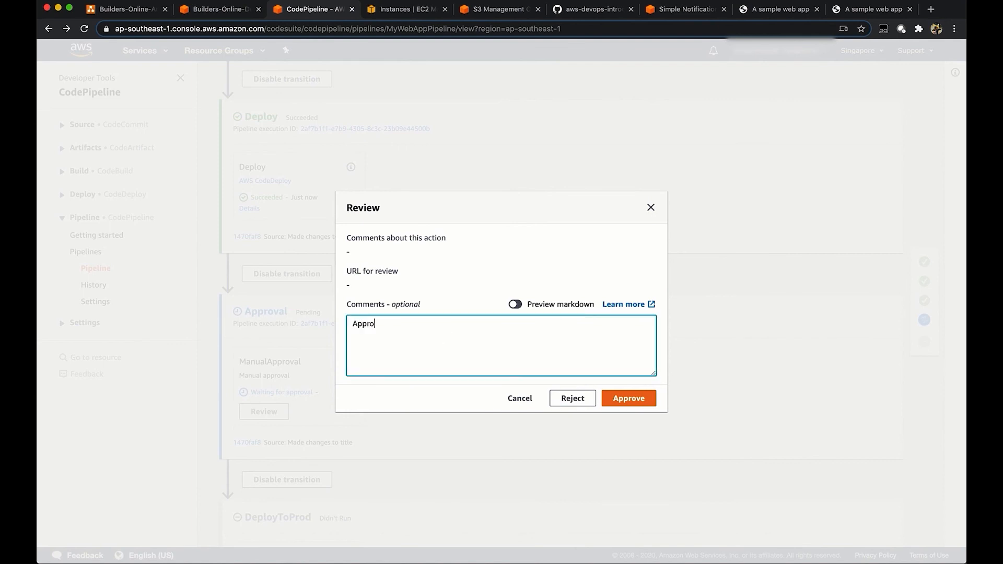
type("ved")
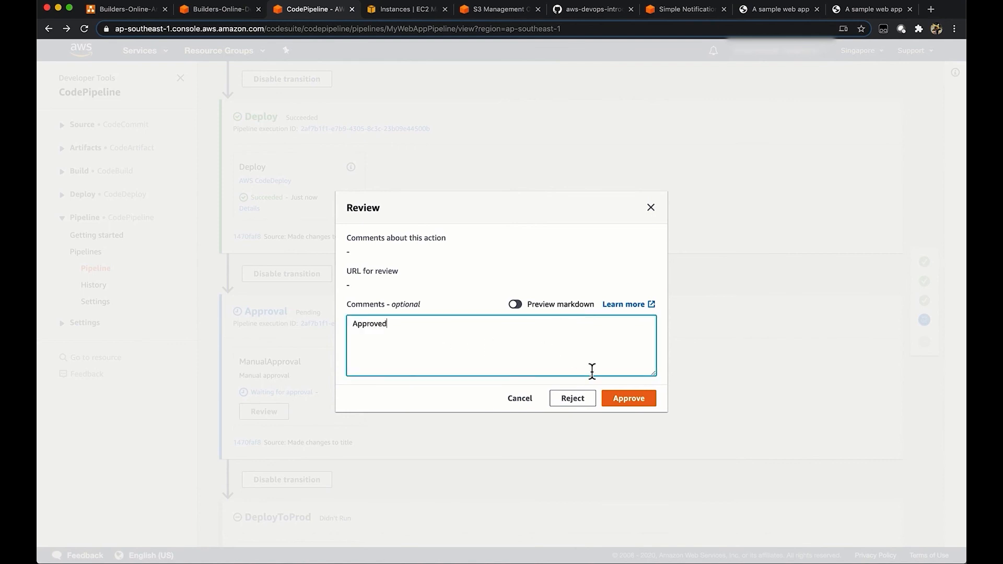
left_click(627, 400)
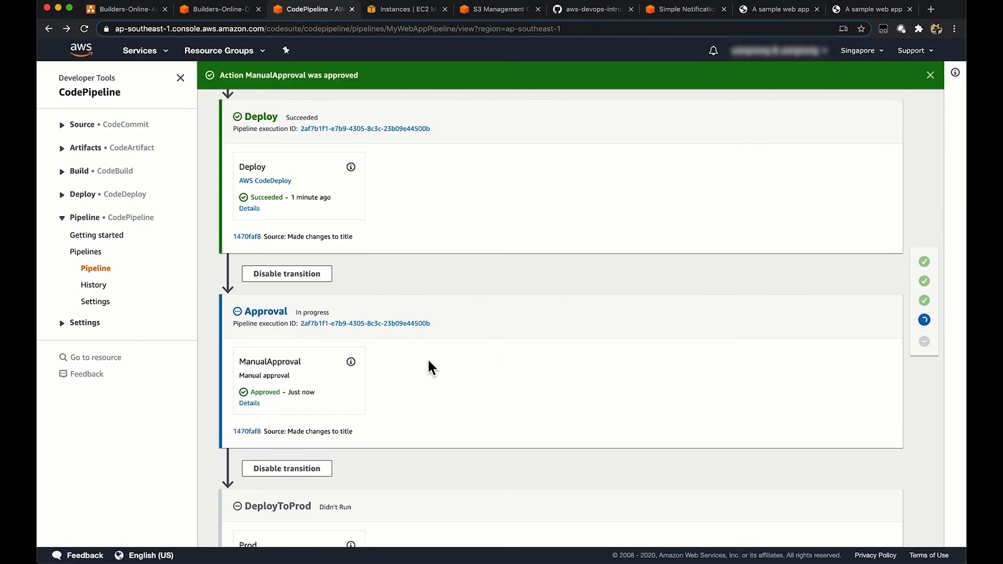
Step: Follow MyWebAppPipeline through to the DeployToProd stage and view the Prod action's CodeDeploy deployment details
scroll(427, 366, "down", 3)
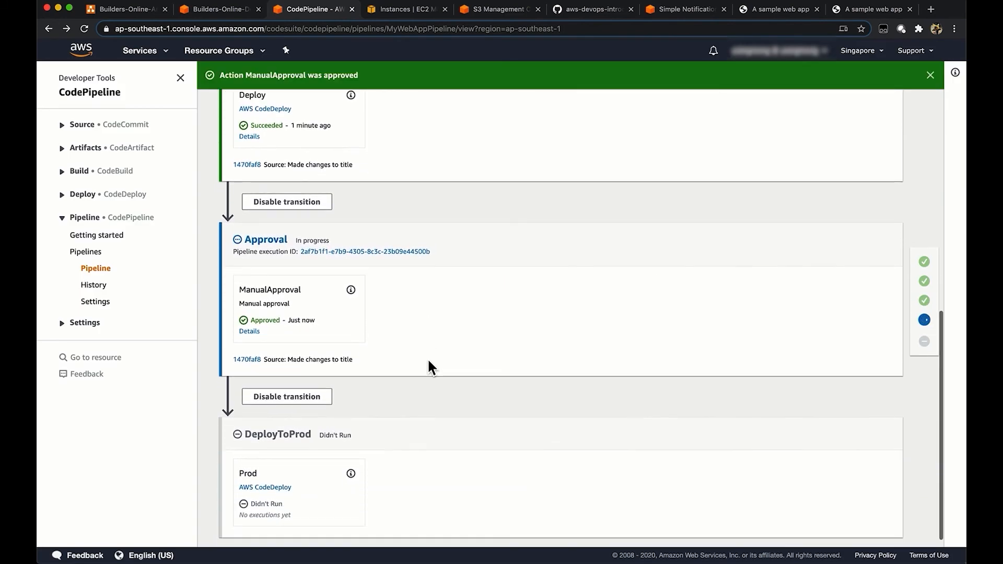
scroll(427, 366, "down", 2)
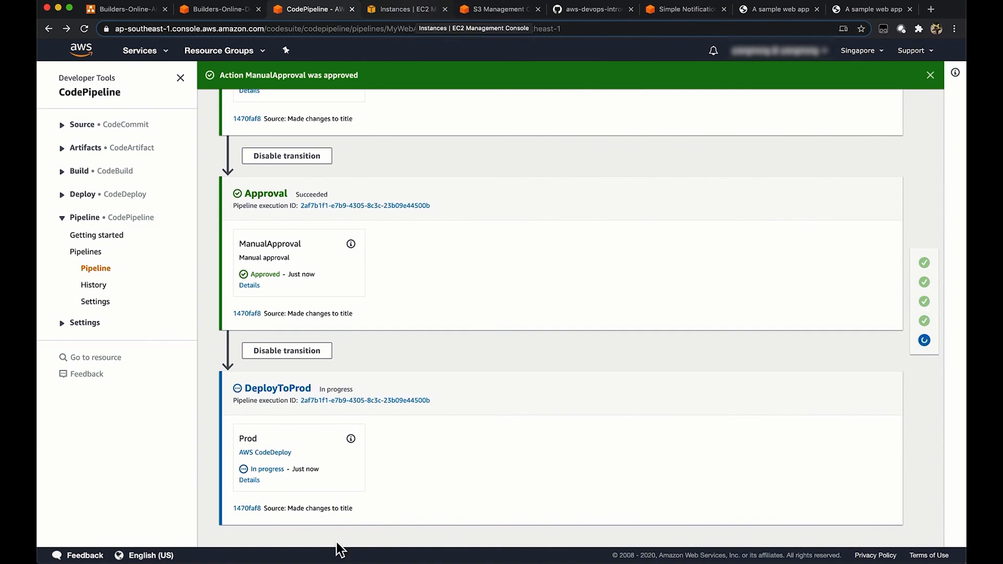
left_click(249, 481)
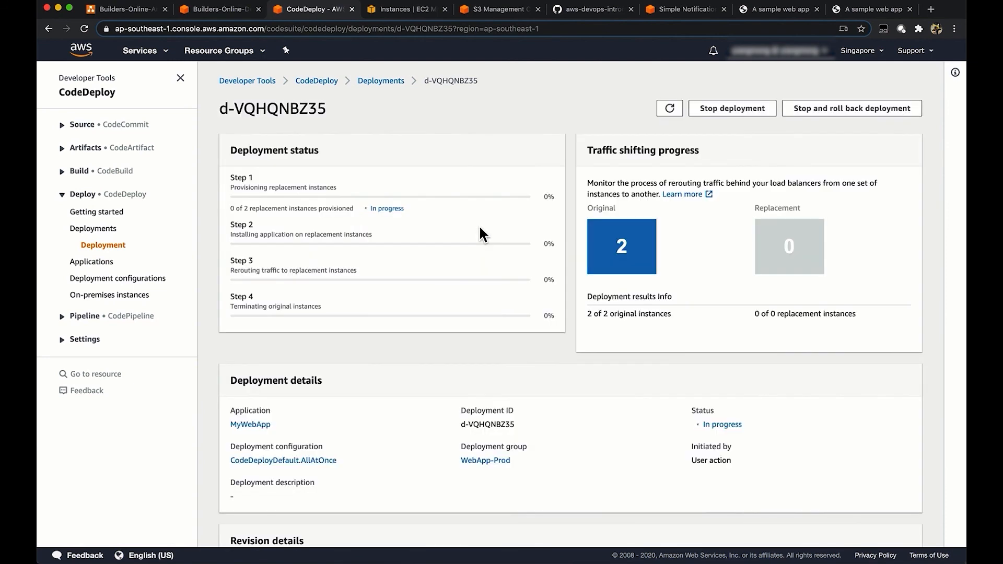
scroll(480, 227, "down", 1)
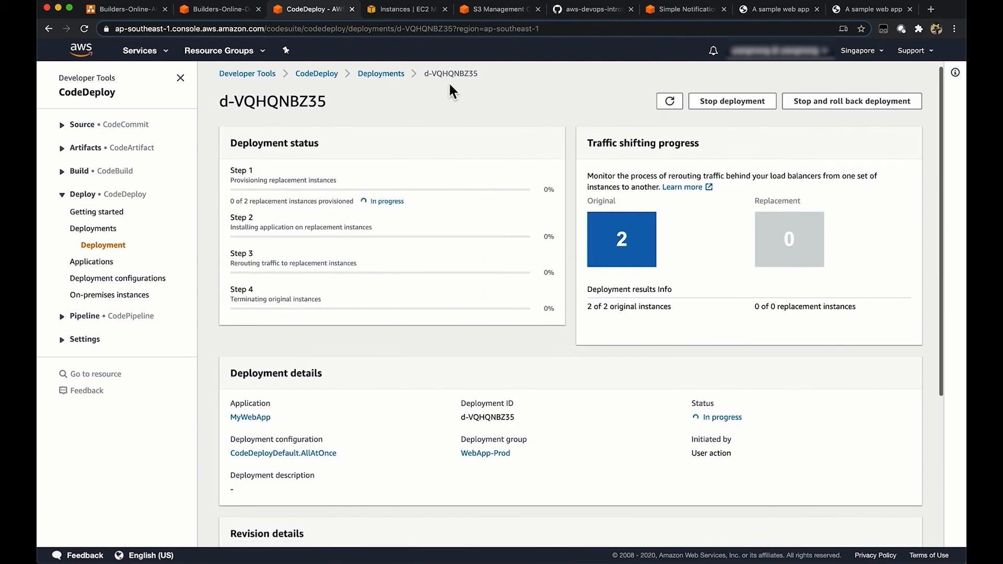
Step: Switch to the EC2 Instances page and filter the instance list by "ProdWeb"
left_click(412, 15)
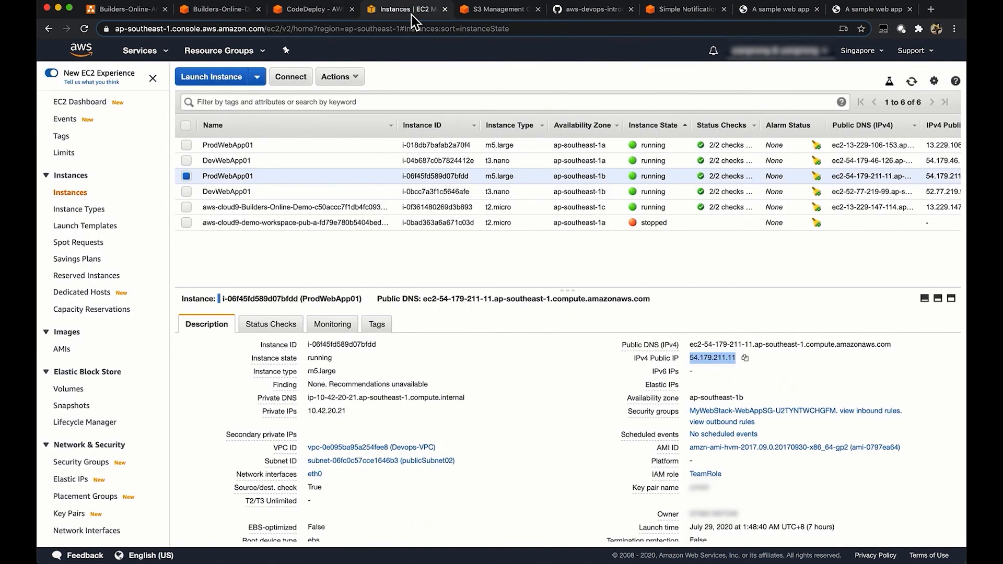
left_click(355, 101)
type("Prod")
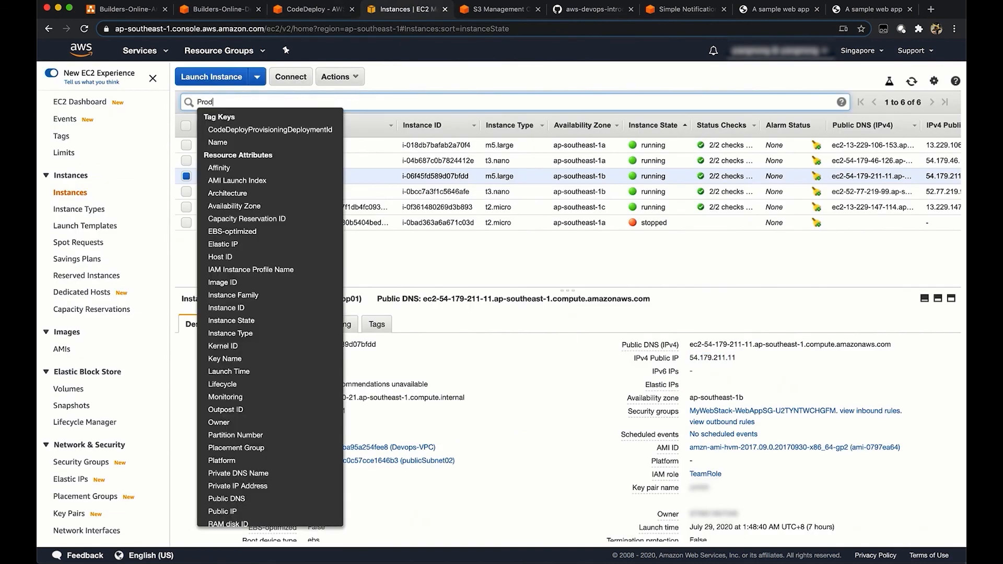
type("Web")
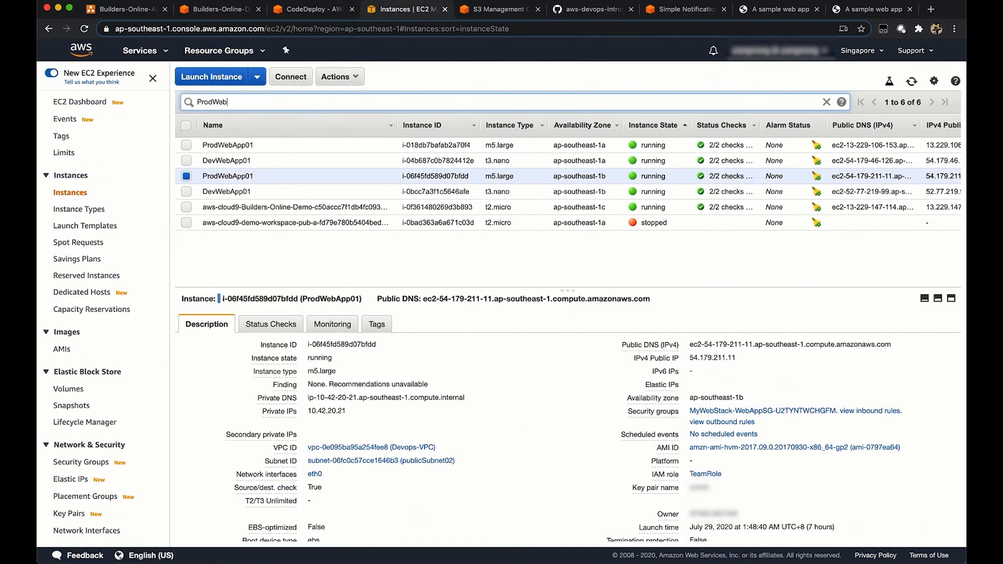
key("Return")
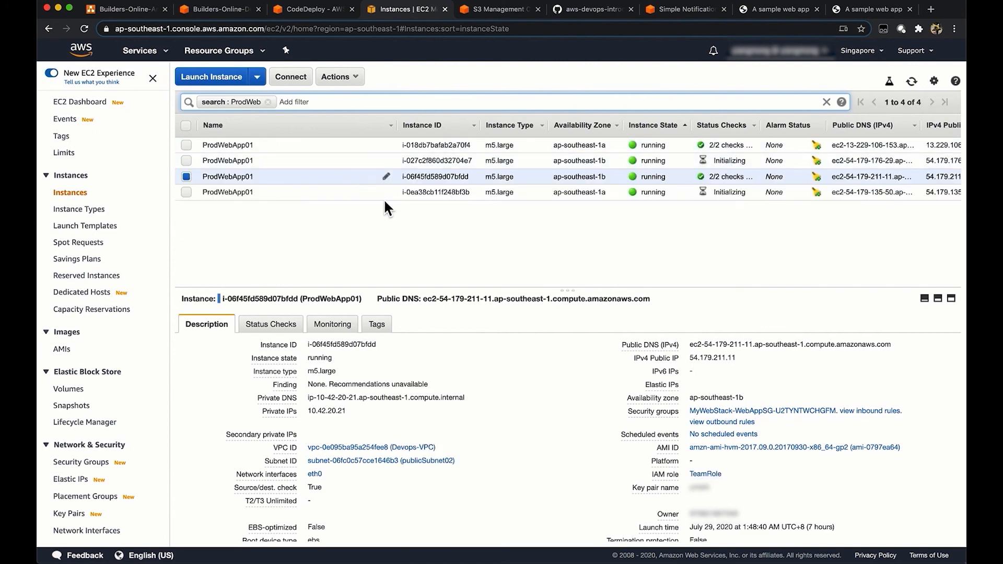
Step: Sort the filtered instances by status checks and select the initializing ProdWebApp01 instance in ap-southeast-1b
left_click(733, 160)
left_click(719, 133)
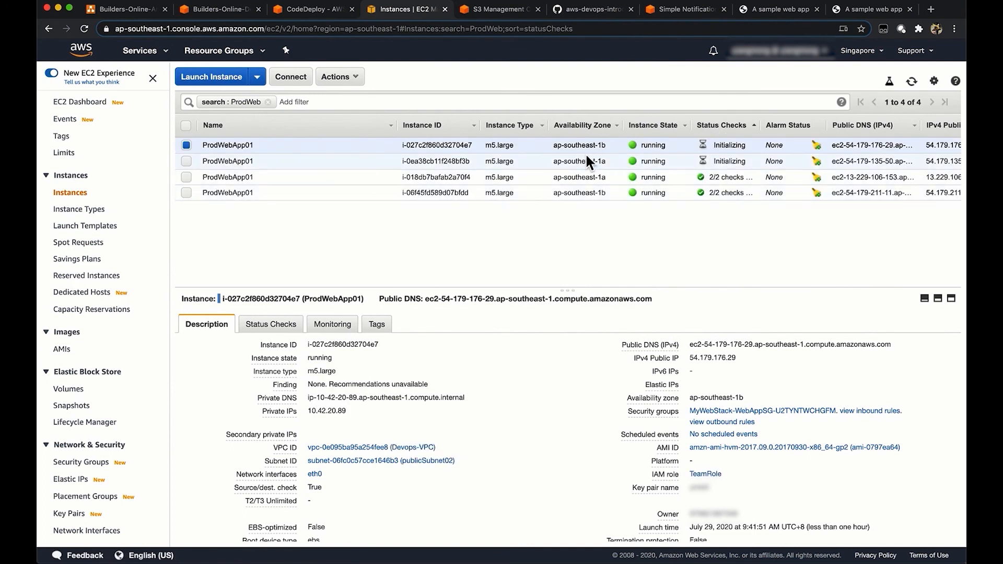
left_click(544, 158)
left_click(521, 148)
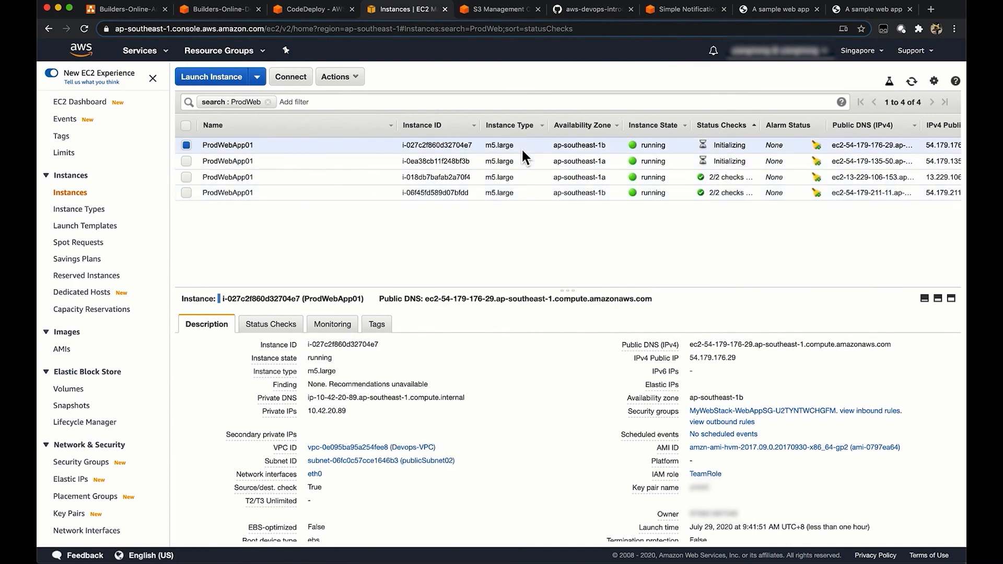
Step: Check the WebApp-Prod deployment's progress in CodeDeploy, then return to EC2 and refresh the ProdWebApp01 instance list
left_click(318, 12)
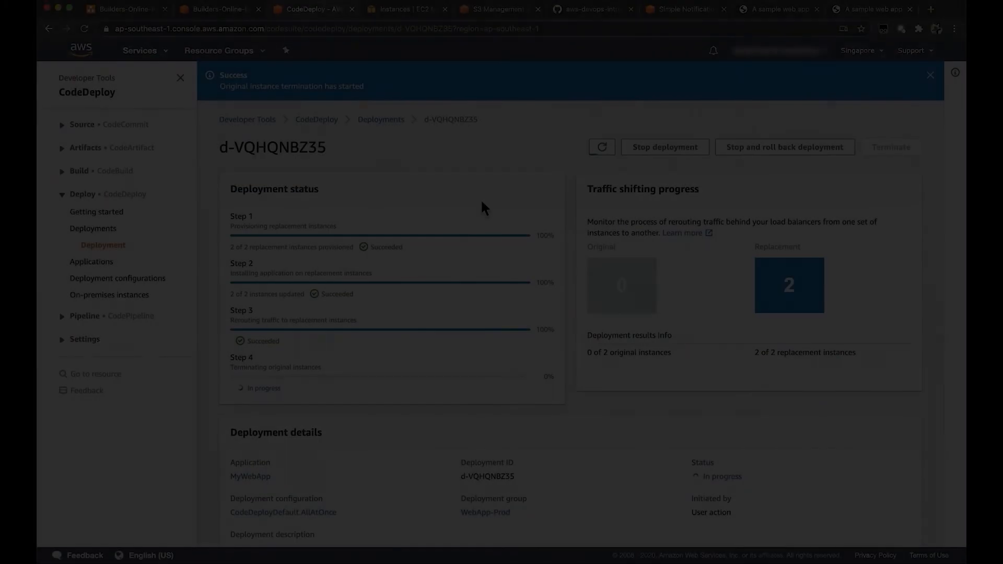
scroll(481, 198, "down", 2)
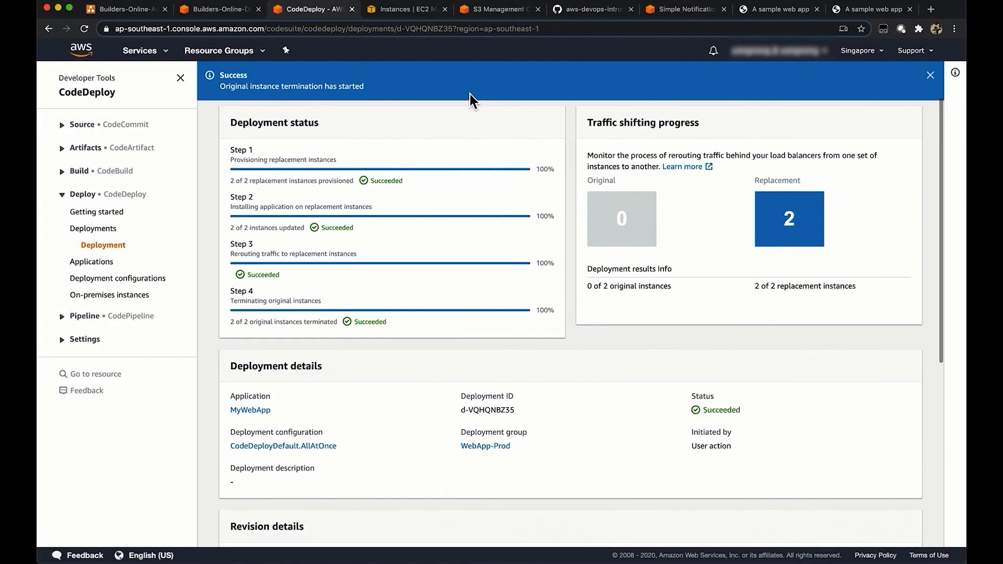
left_click(411, 11)
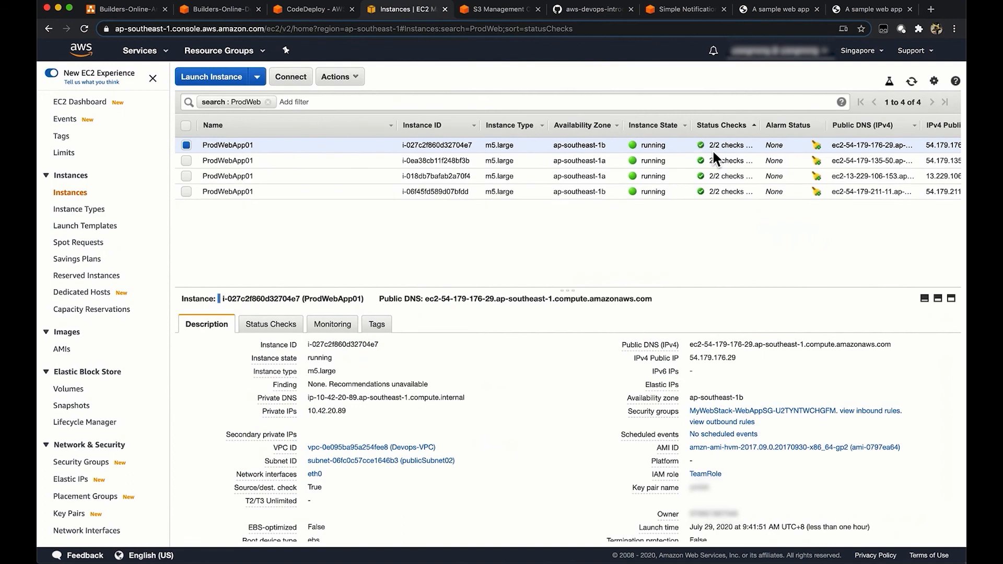
left_click(914, 83)
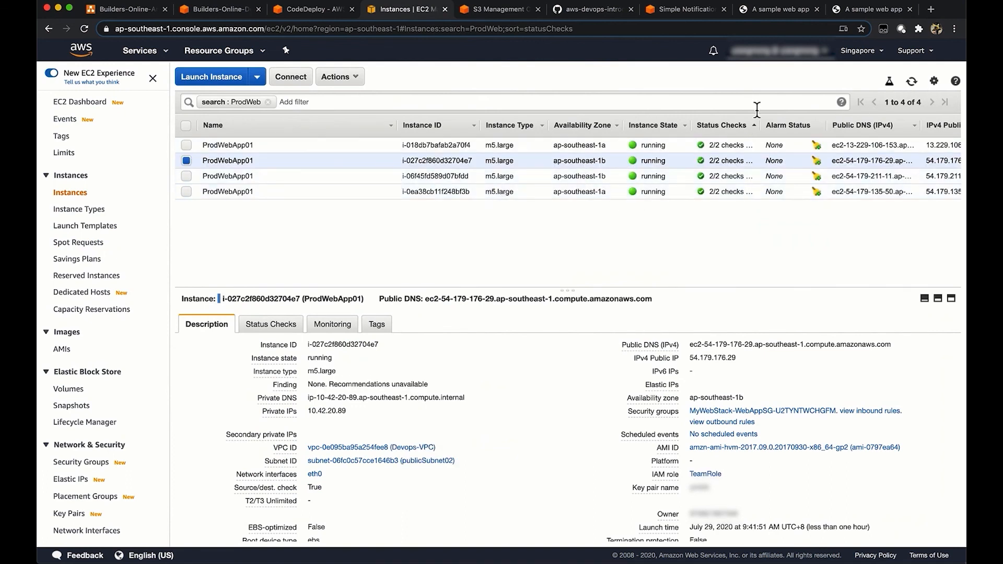
left_click(913, 82)
Step: Review the WebApp-Prod deployment's status and revision details in CodeDeploy, then refresh the EC2 instance list again
left_click(318, 12)
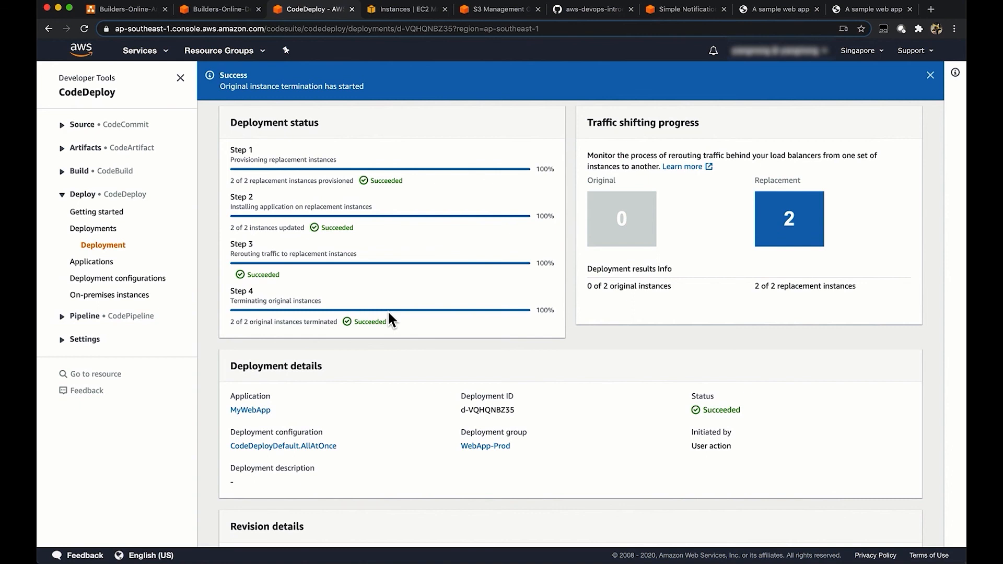
scroll(389, 313, "down", 5)
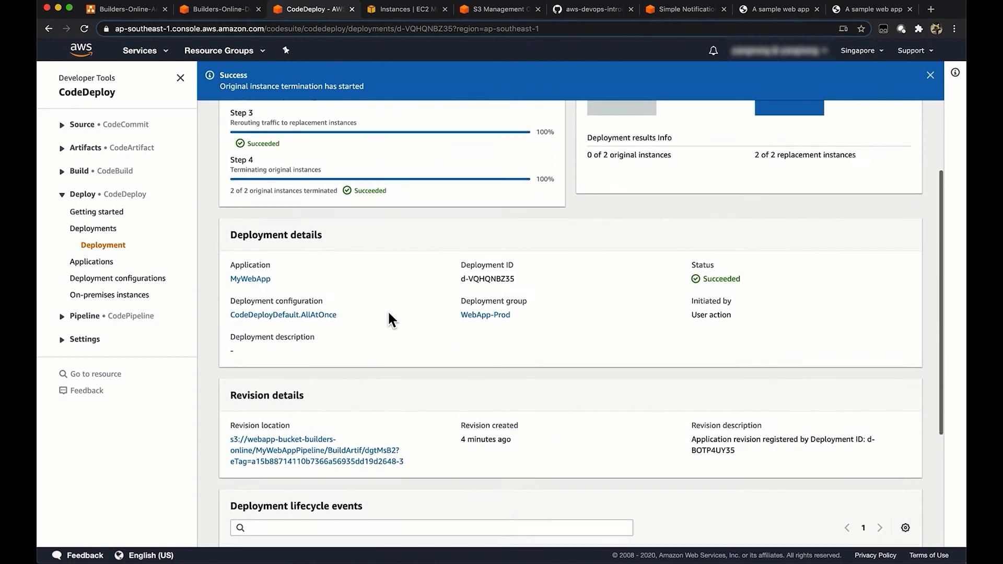
scroll(389, 316, "up", 5)
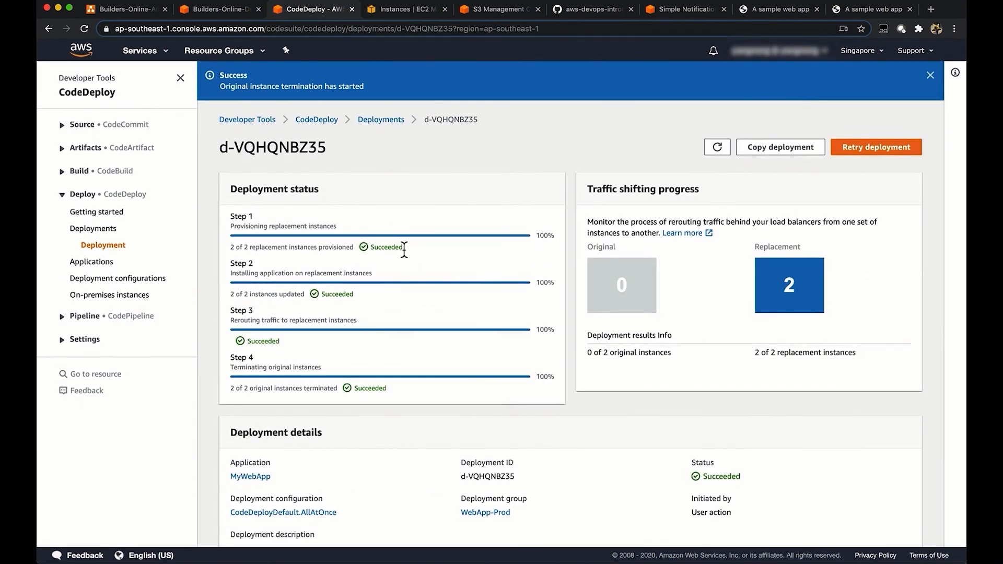
left_click(413, 14)
left_click(911, 81)
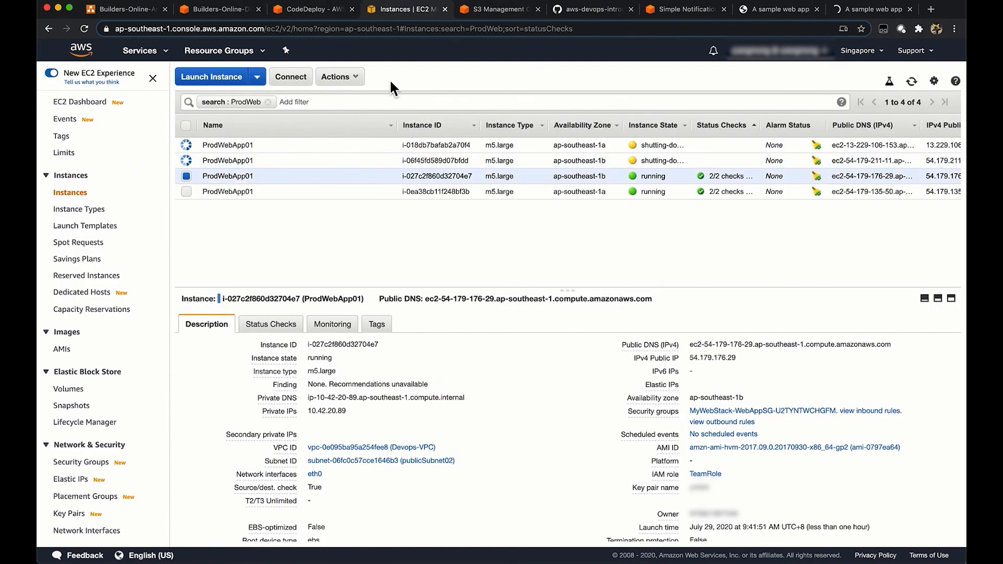
Step: Copy the public IP of the running ProdWebApp01 instance in ap-southeast-1b and load it in the last sample web app browser tab to check the tagline
left_click(745, 358)
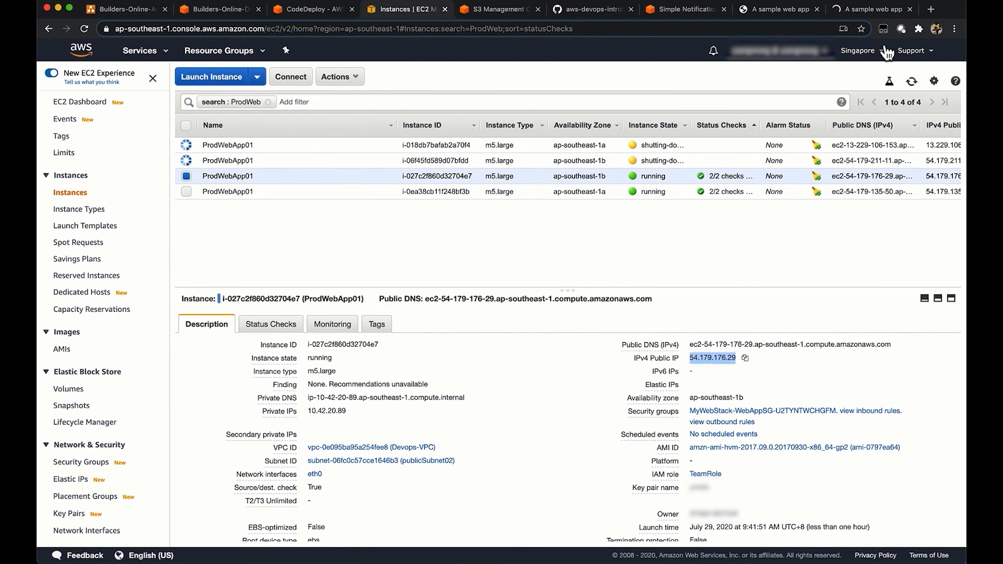
left_click(867, 10)
left_click(760, 30)
key("super+v")
key("Return")
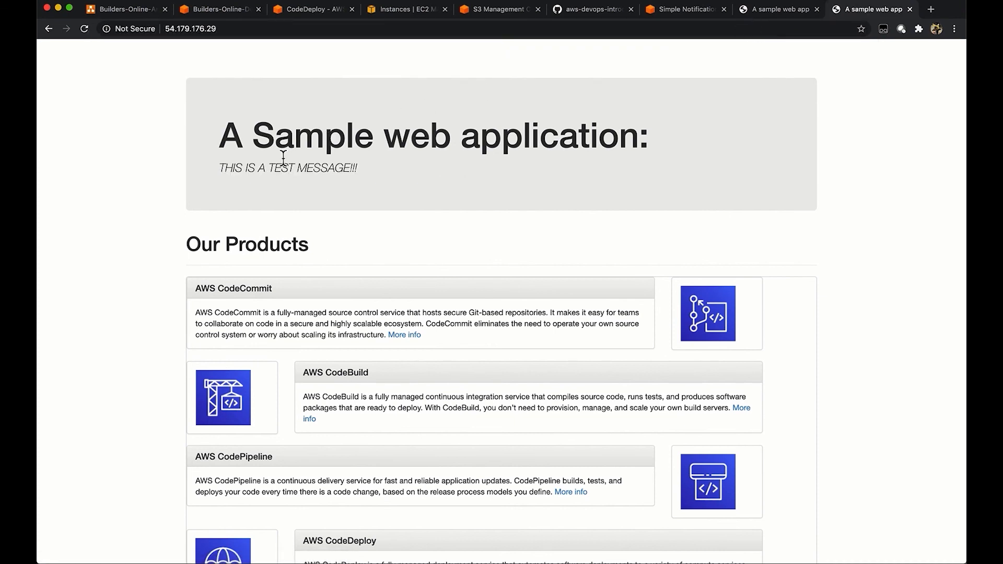
triple_click(269, 168)
left_click(297, 169)
Step: Return to EC2, view the load balancers and copy the DNS name of builders-online-alb-prod
left_click(400, 15)
scroll(114, 411, "down", 5)
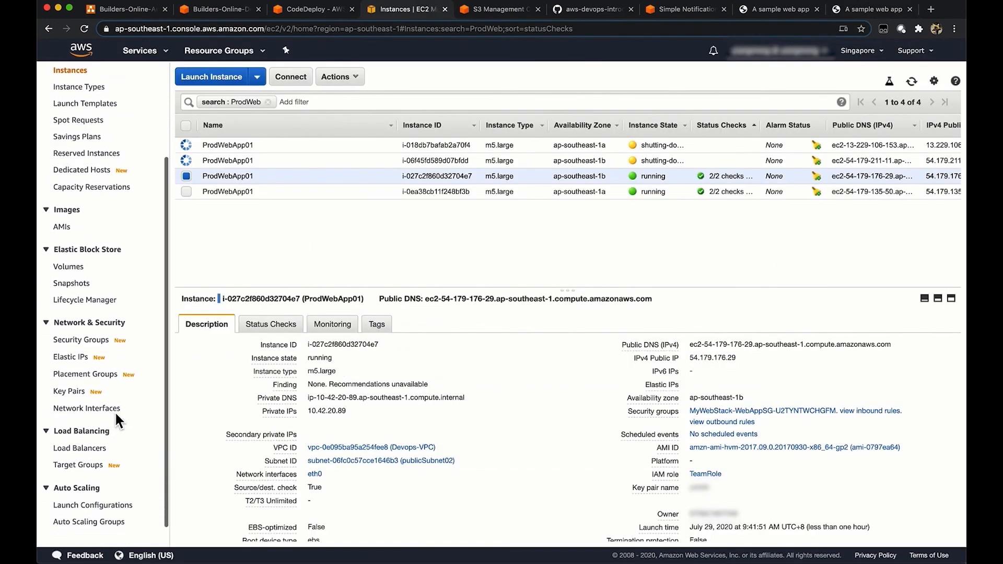
left_click(99, 425)
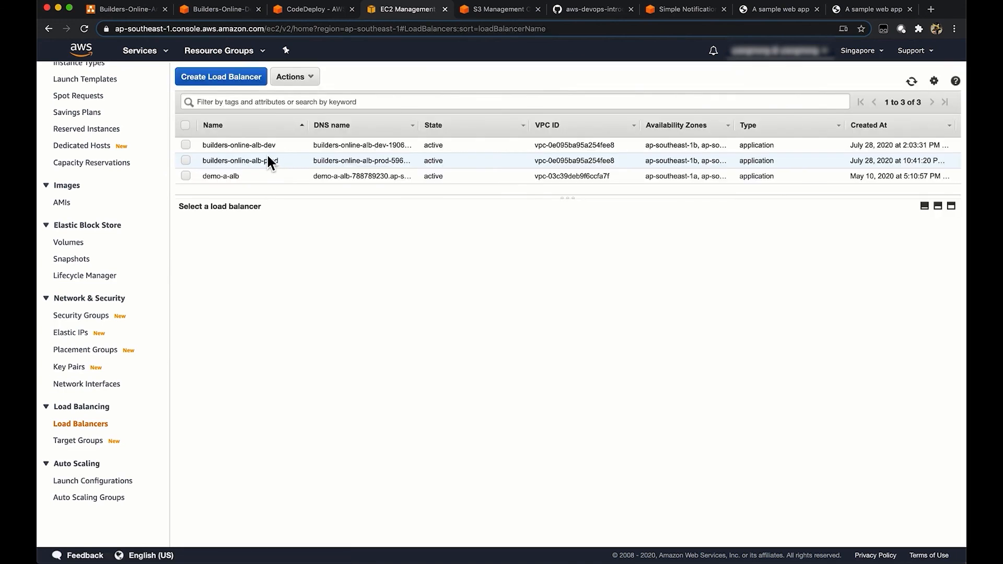
left_click(284, 162)
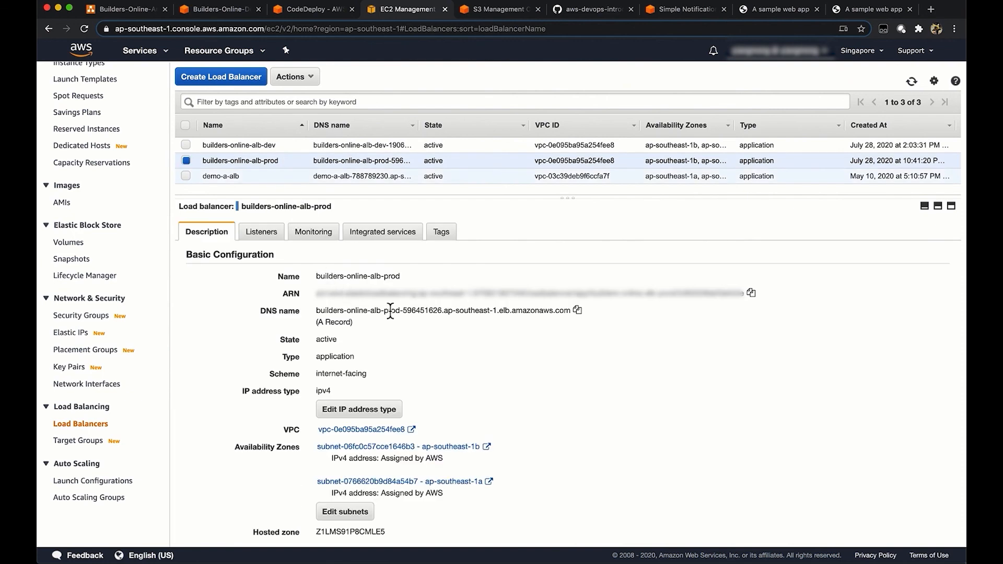
left_click(578, 310)
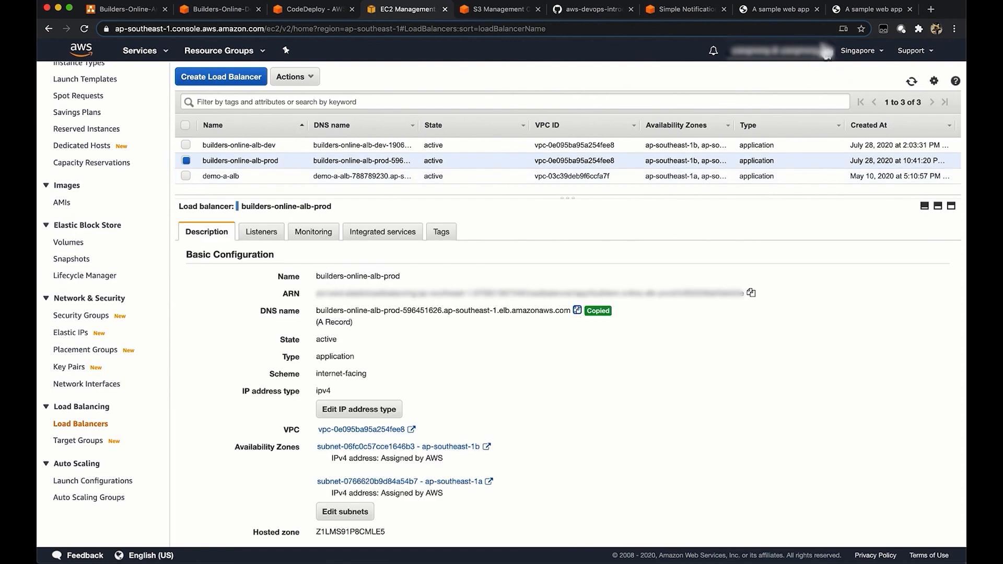
Step: Load the copied production load balancer DNS name in the last sample web app browser tab
left_click(870, 9)
left_click(762, 31)
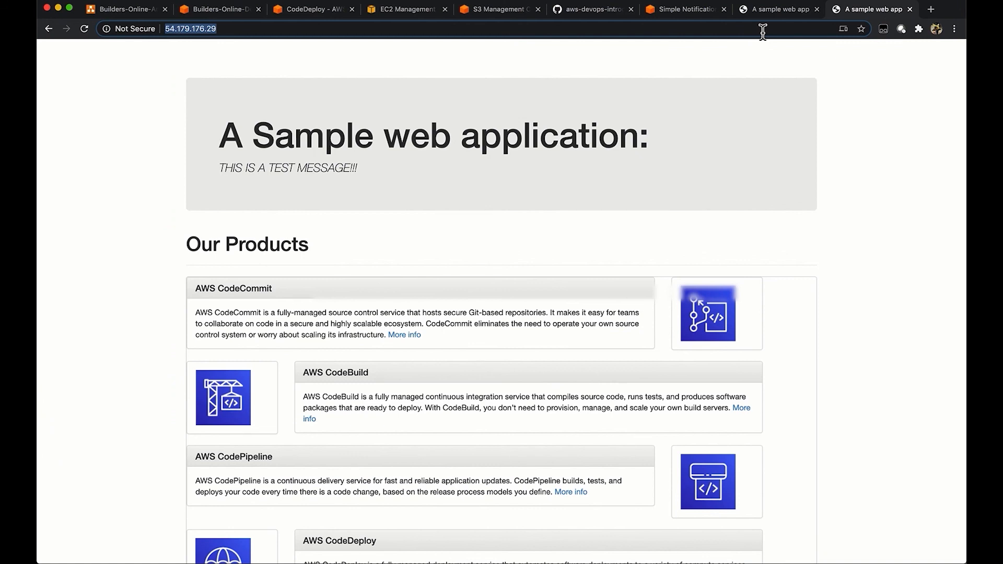
key("super+v")
key("Return")
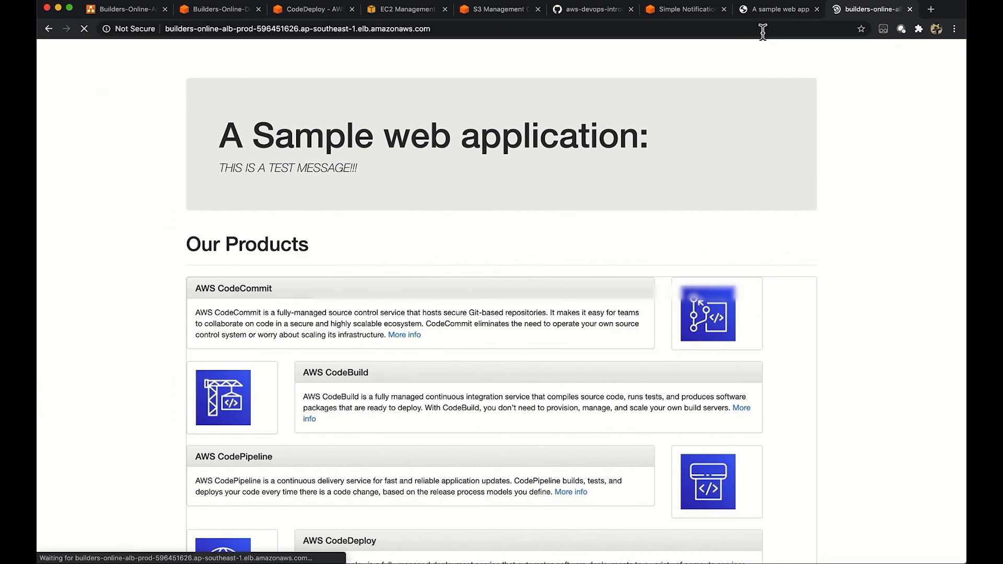